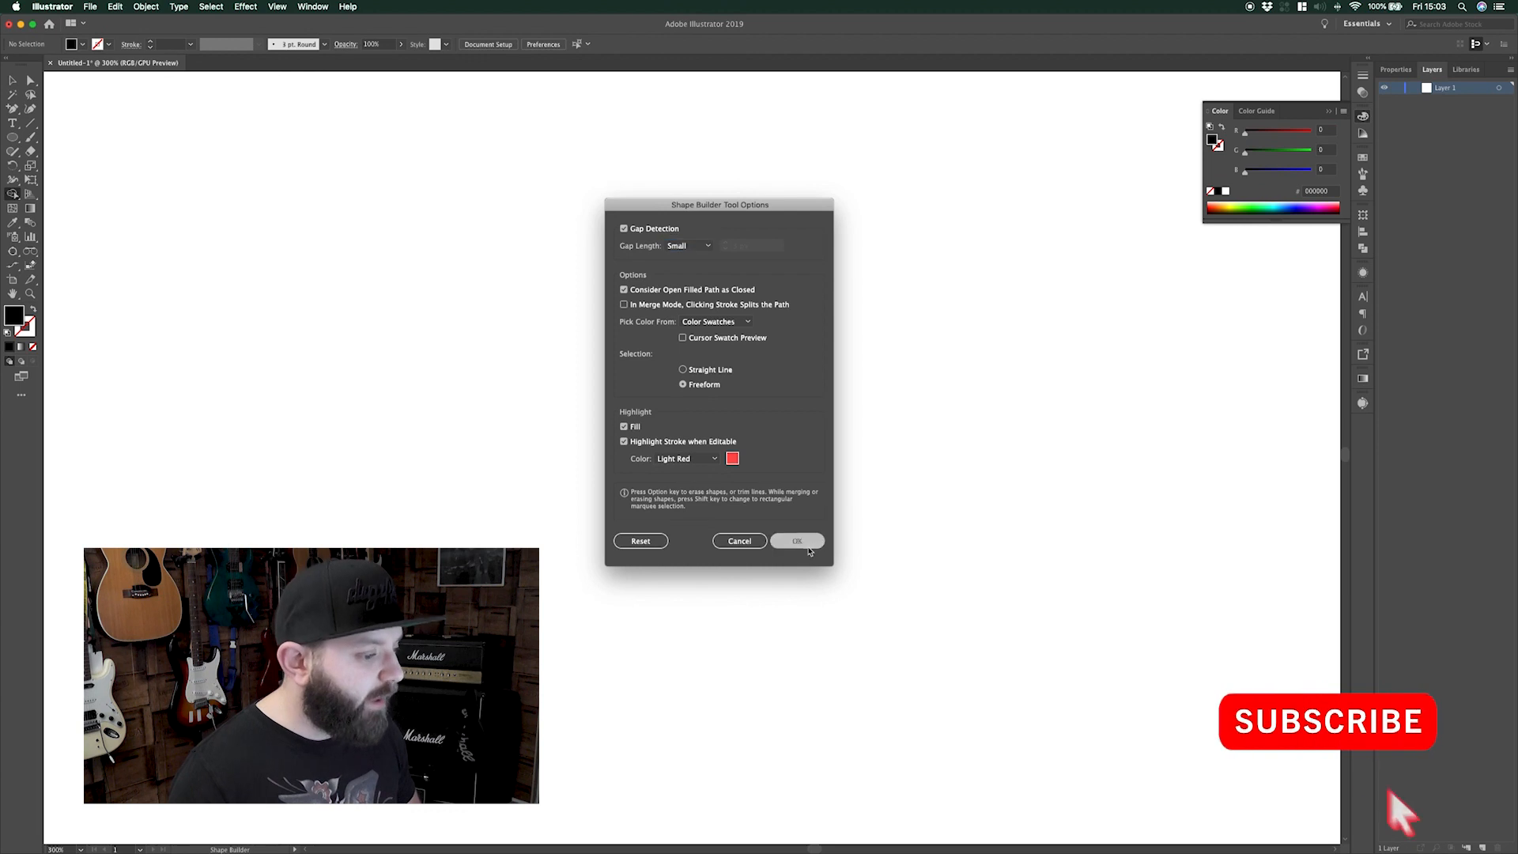
Choose the Ellipse tool to start drawing circles
click(12, 137)
Draw a black circle and Option-drag a copy overlapping it on the right
drag(547, 323, 803, 578)
key(v)
alt+drag(712, 484, 886, 483)
Move both circles up and left, then reselect them for the Shape Builder
drag(1031, 548, 484, 318)
drag(812, 544, 771, 523)
click(987, 552)
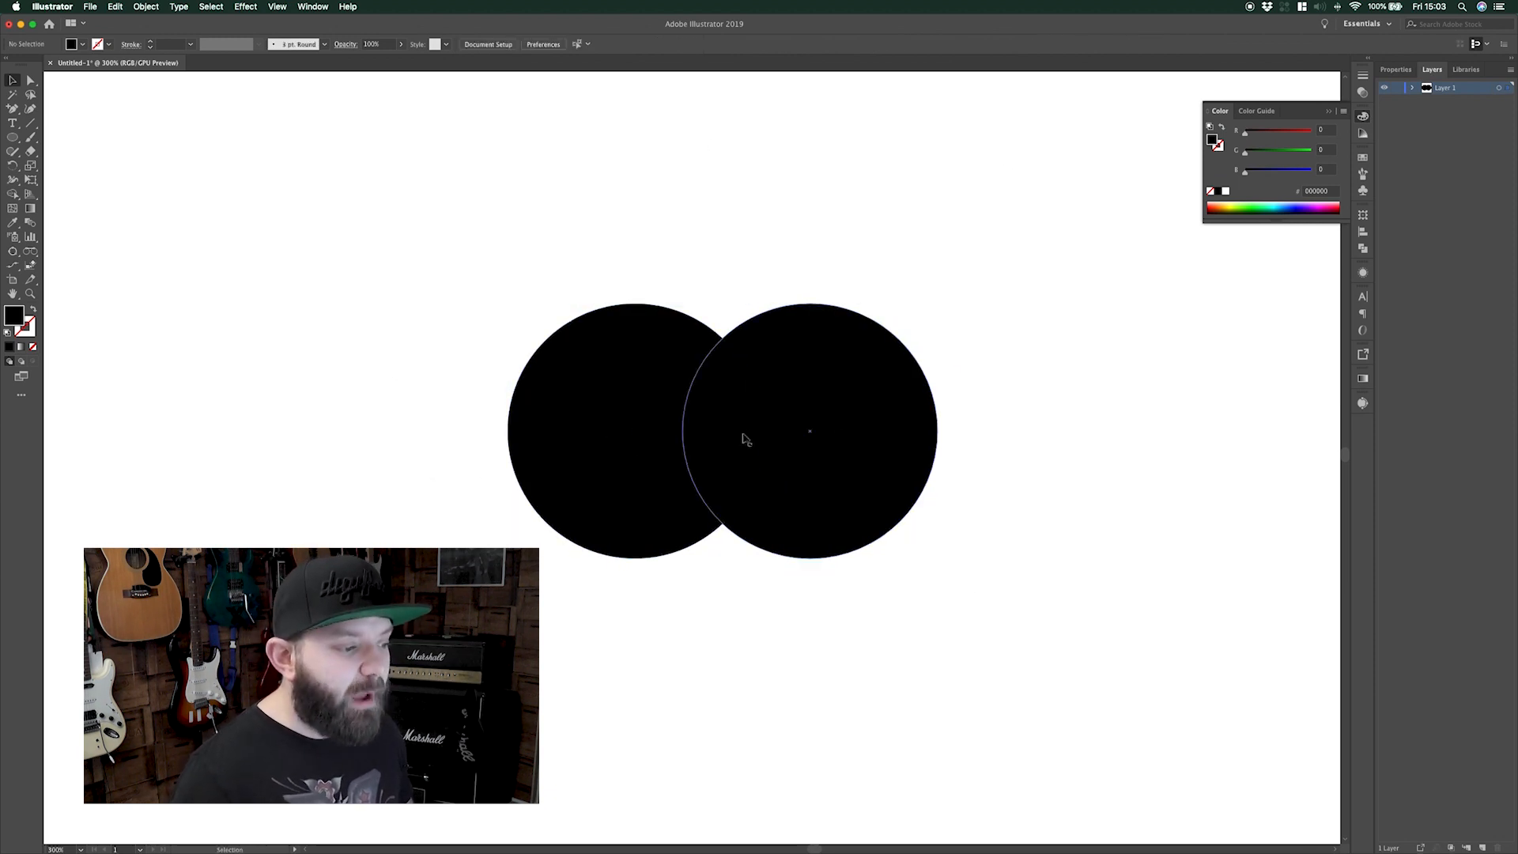
key(super+a)
key(shift+m)
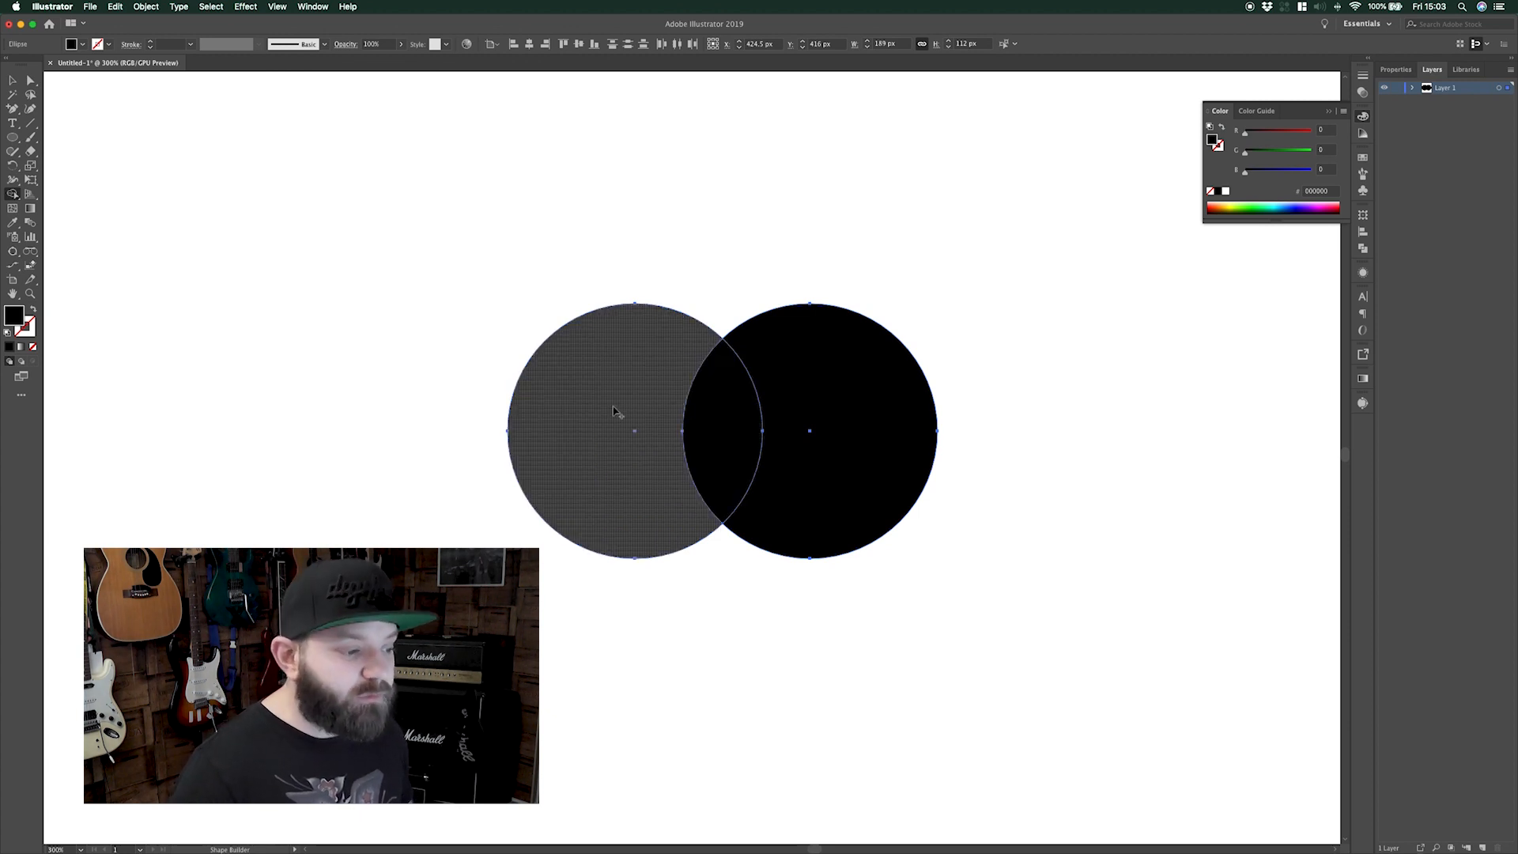
drag(614, 411, 809, 406)
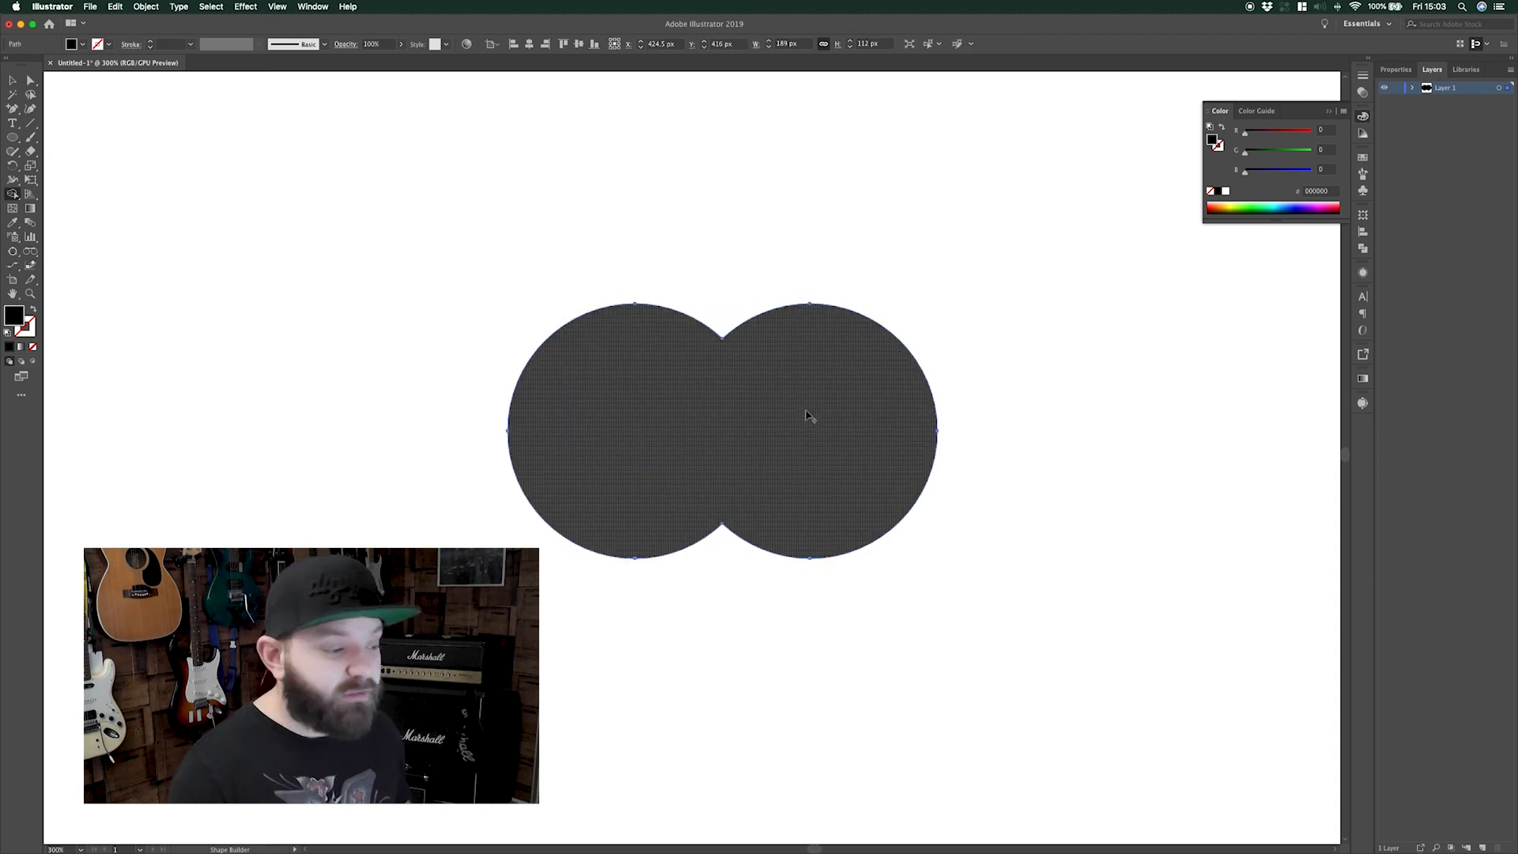
key(super+z)
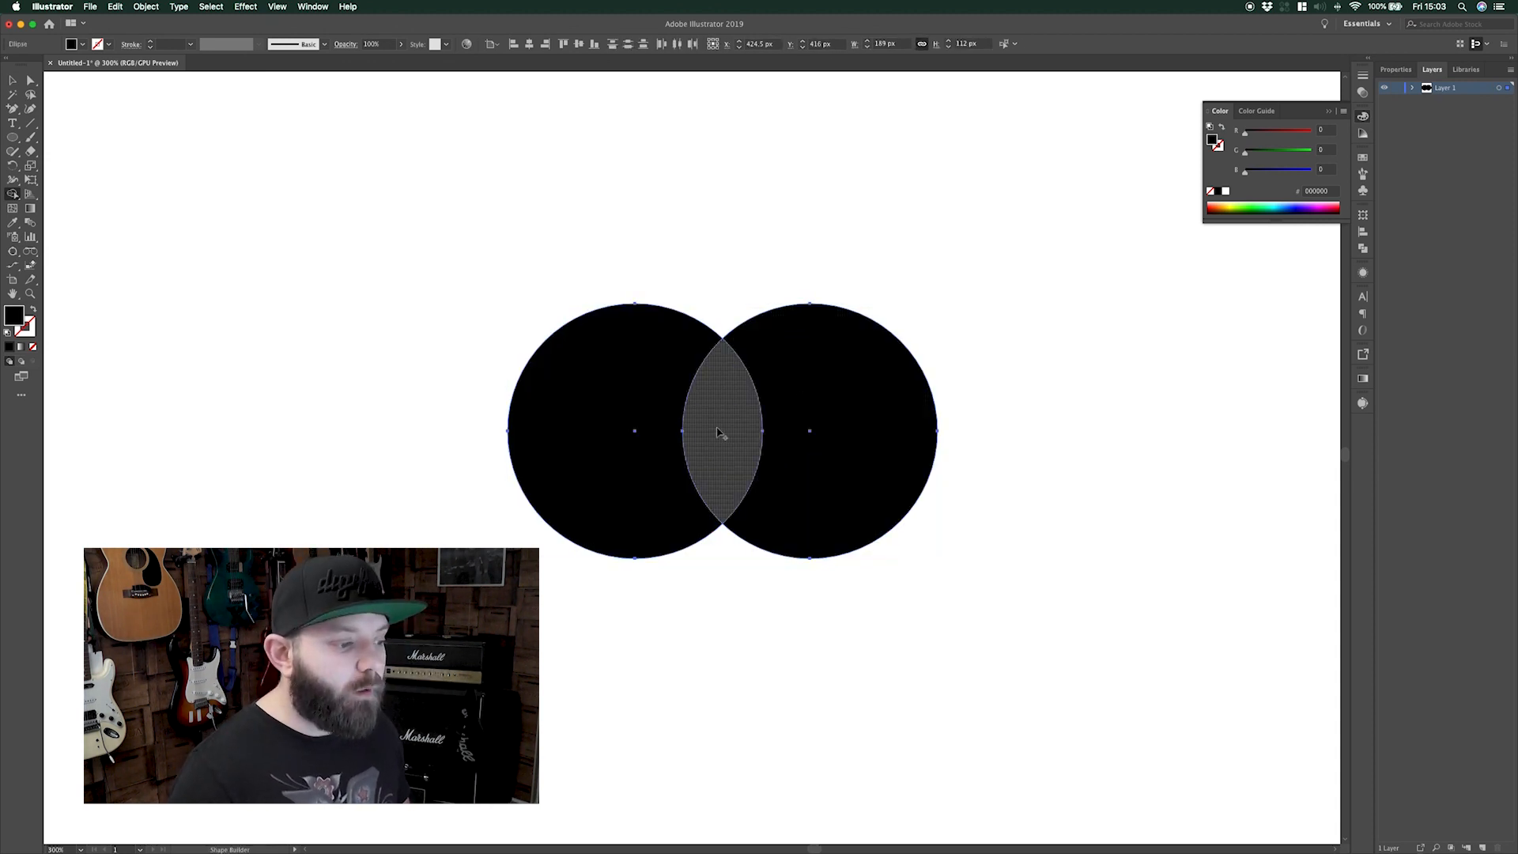
drag(693, 430, 641, 434)
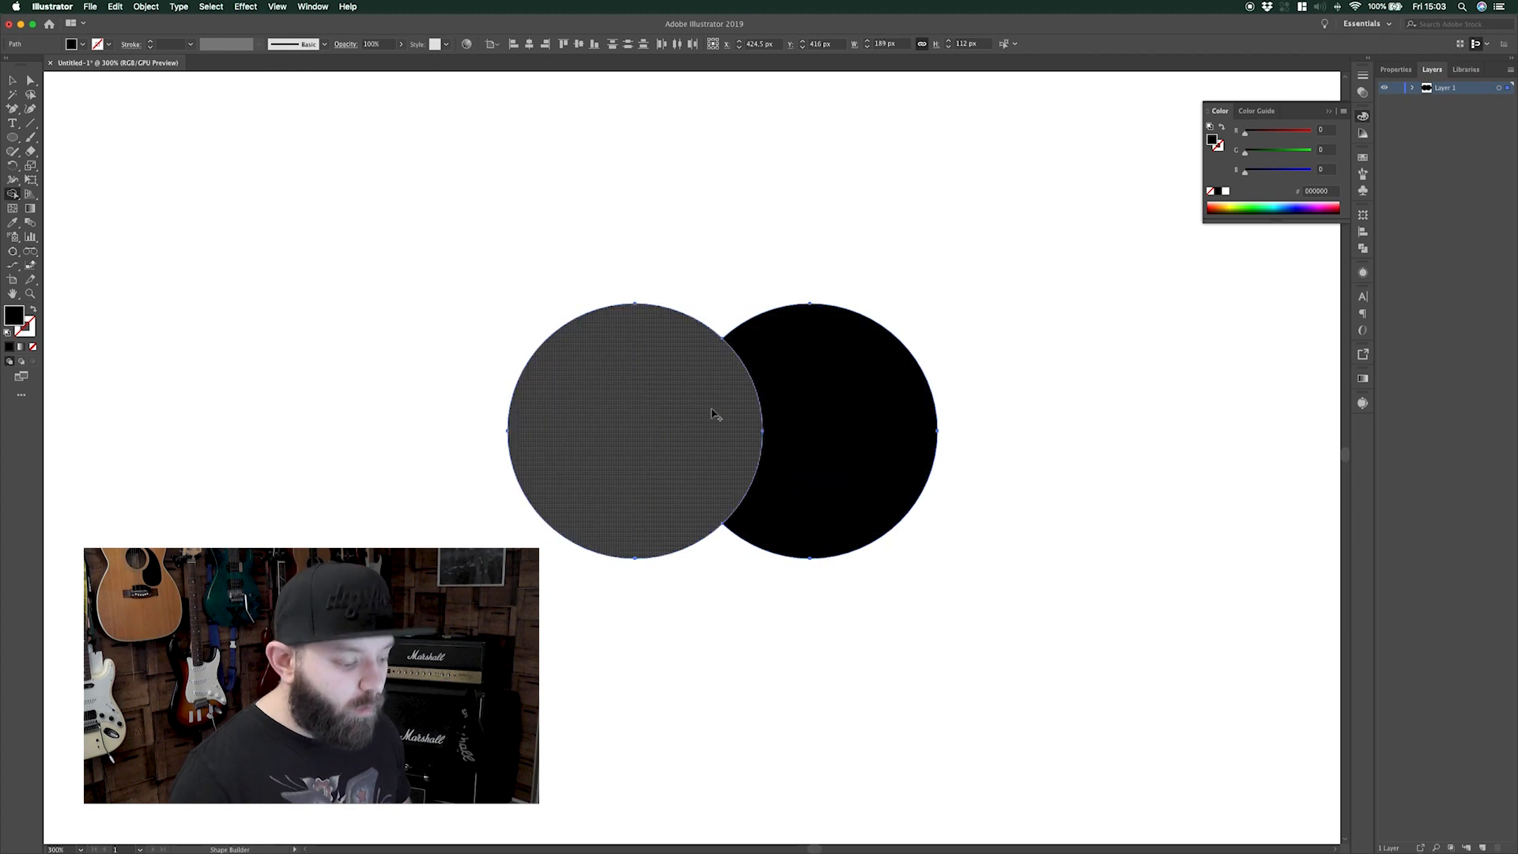
key(v)
drag(811, 406, 980, 405)
double_click(823, 408)
key(Escape)
key(super+z)
key(super+z)
drag(611, 424, 544, 425)
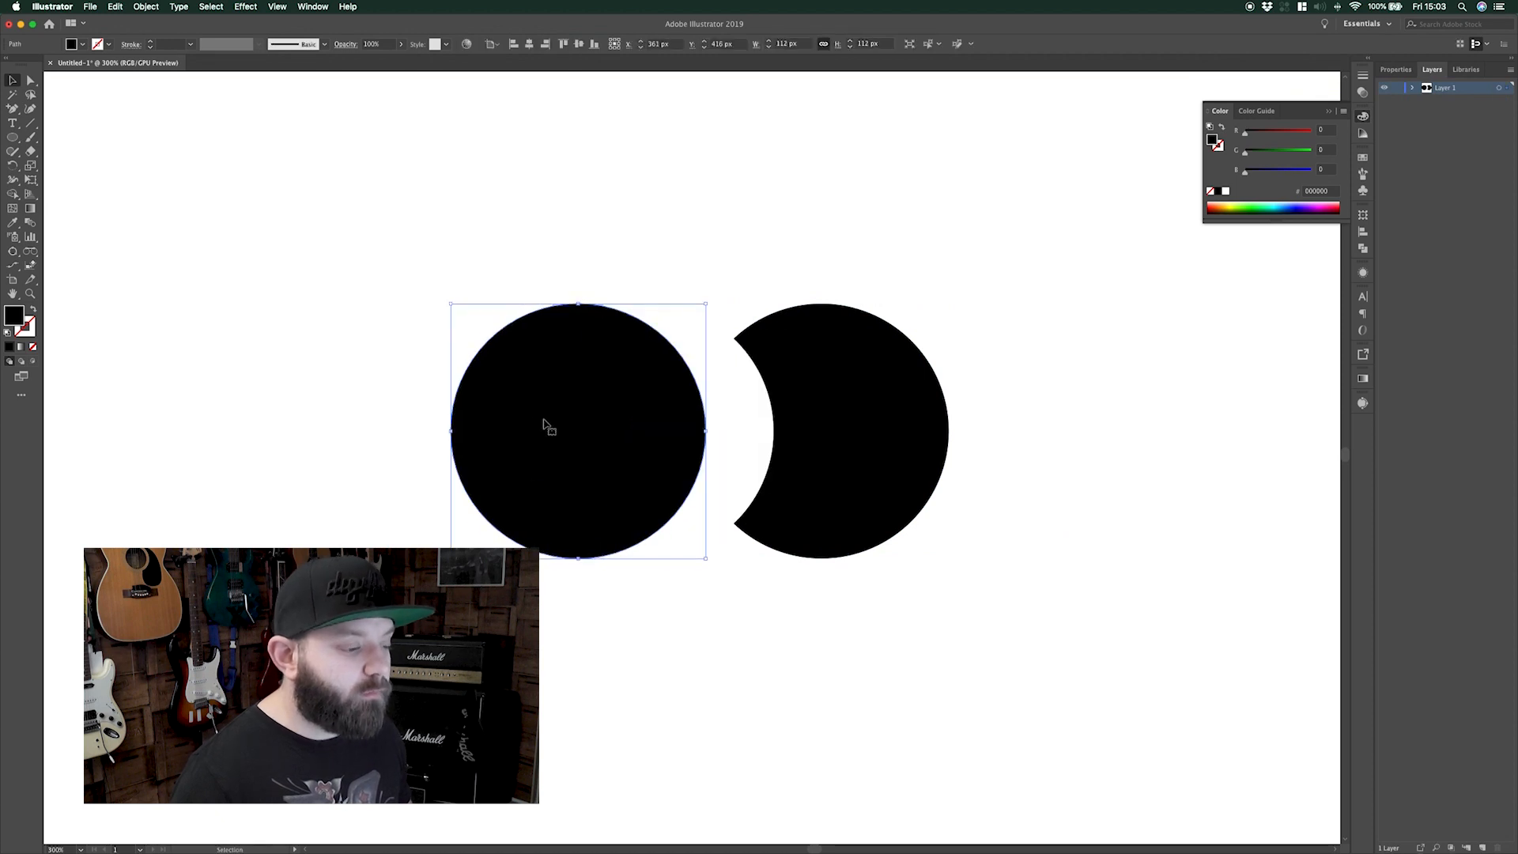
key(super+z)
key(super+a)
key(shift+m)
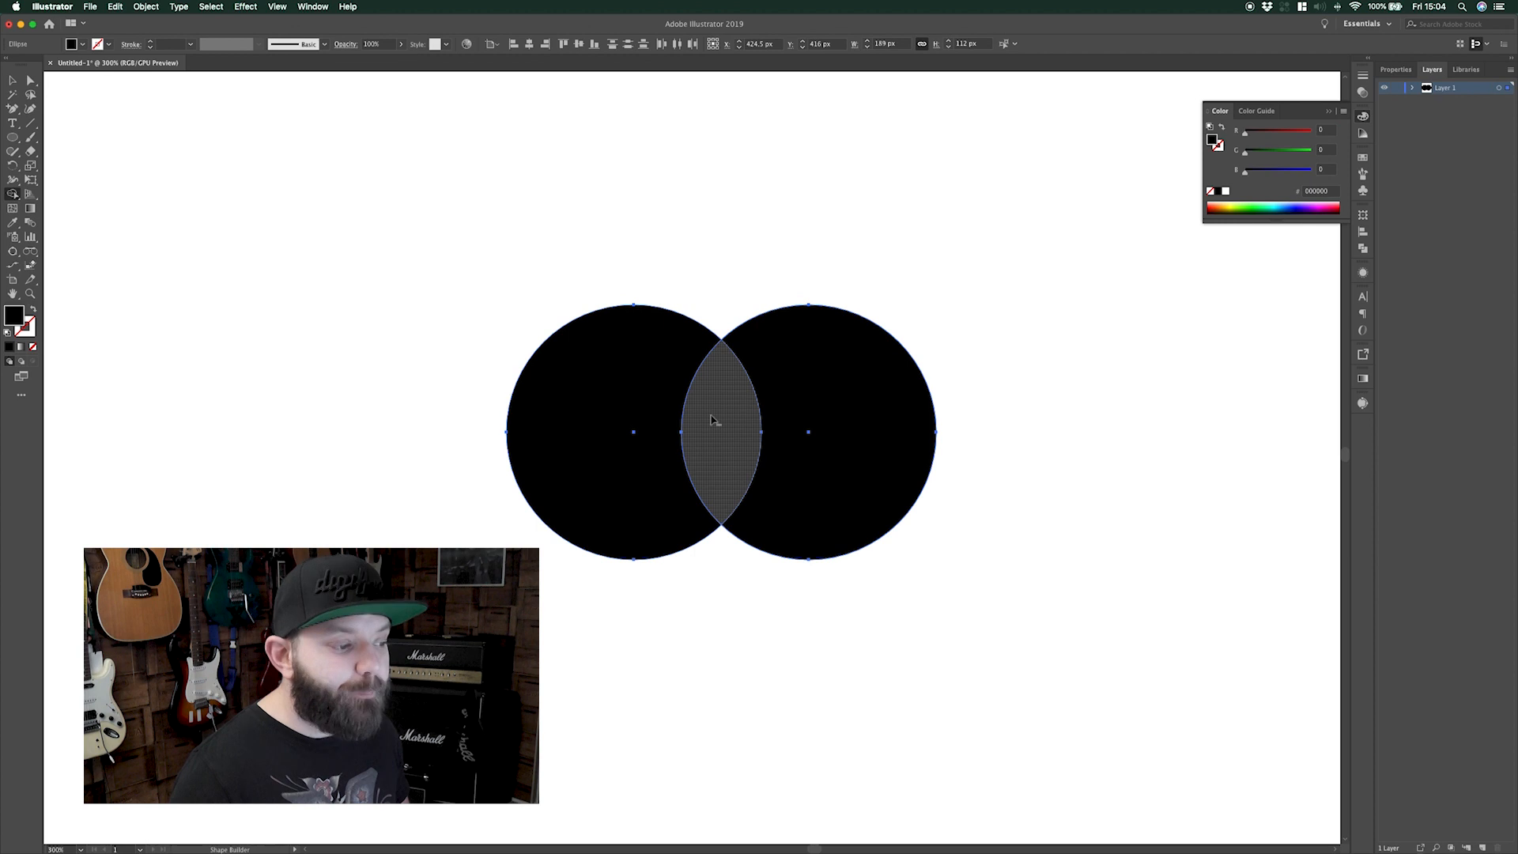
Delete the overlap lens, test-move the right crescent, then undo back to two full circles
alt+click(712, 419)
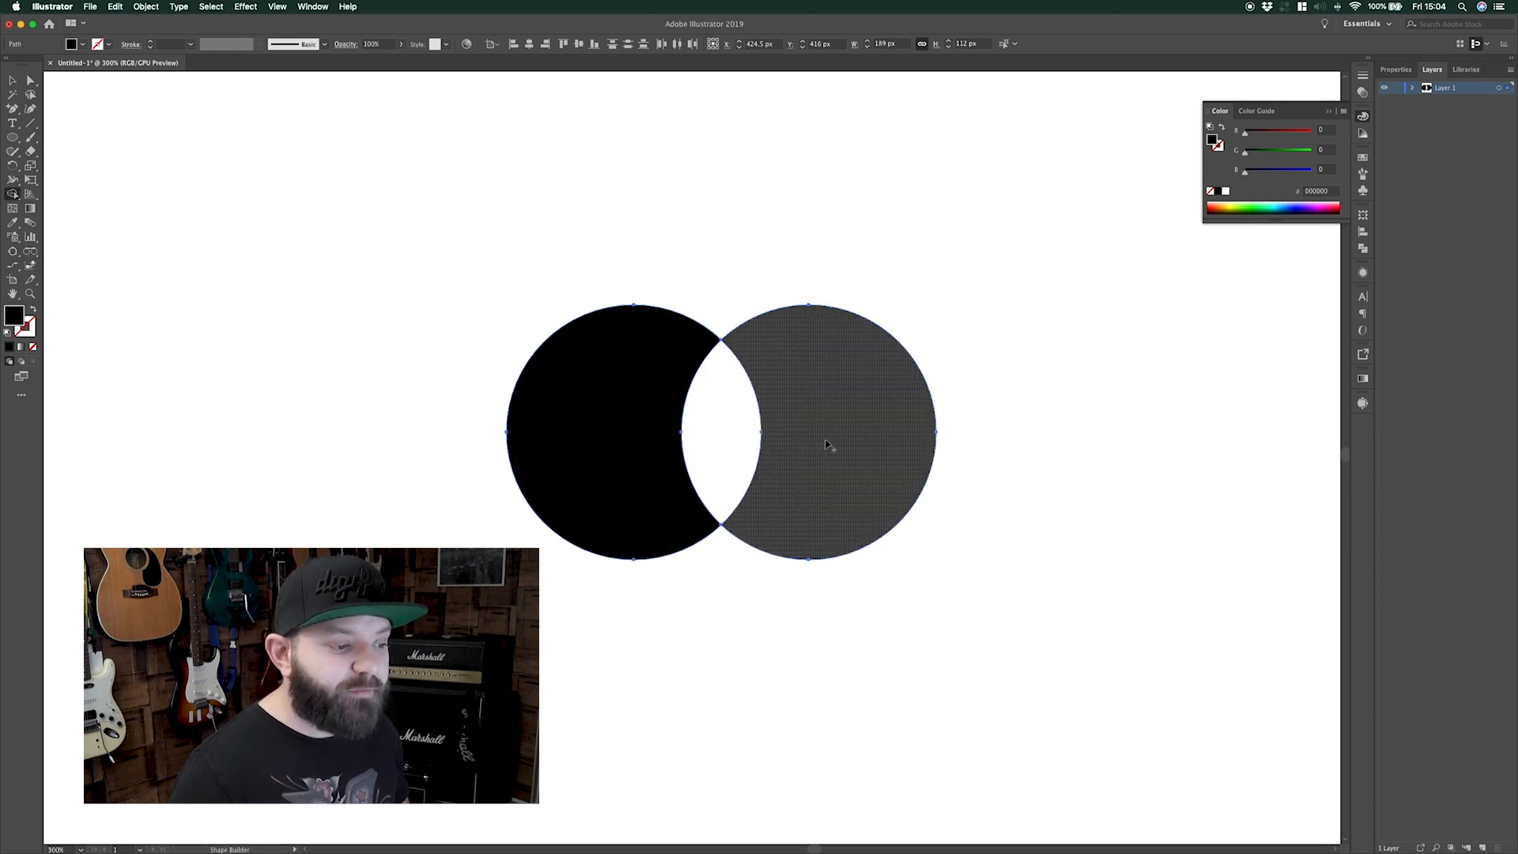
key(v)
double_click(814, 383)
drag(814, 382, 884, 386)
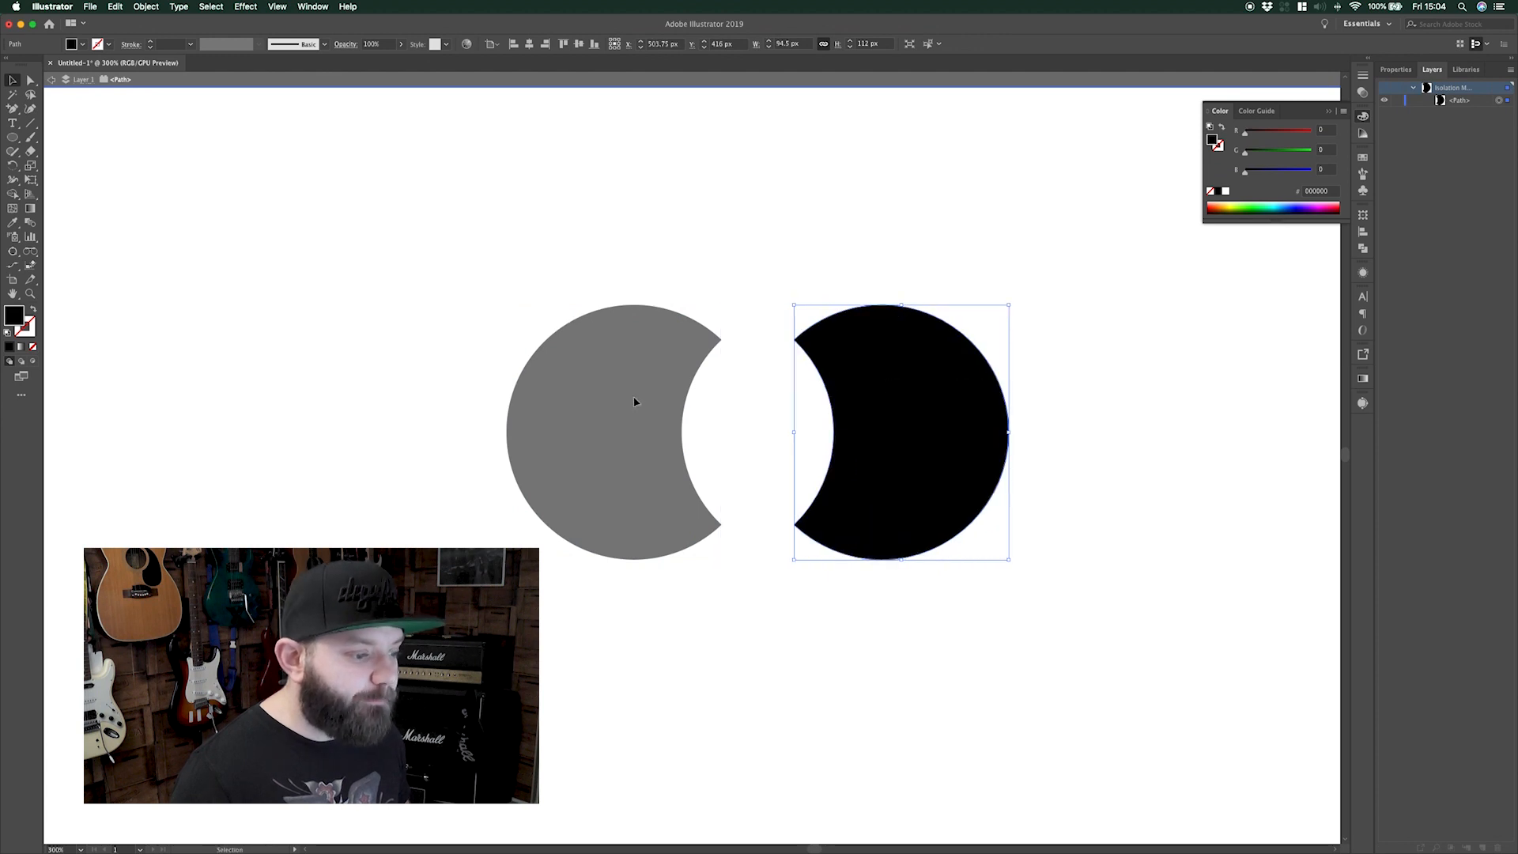
key(Escape)
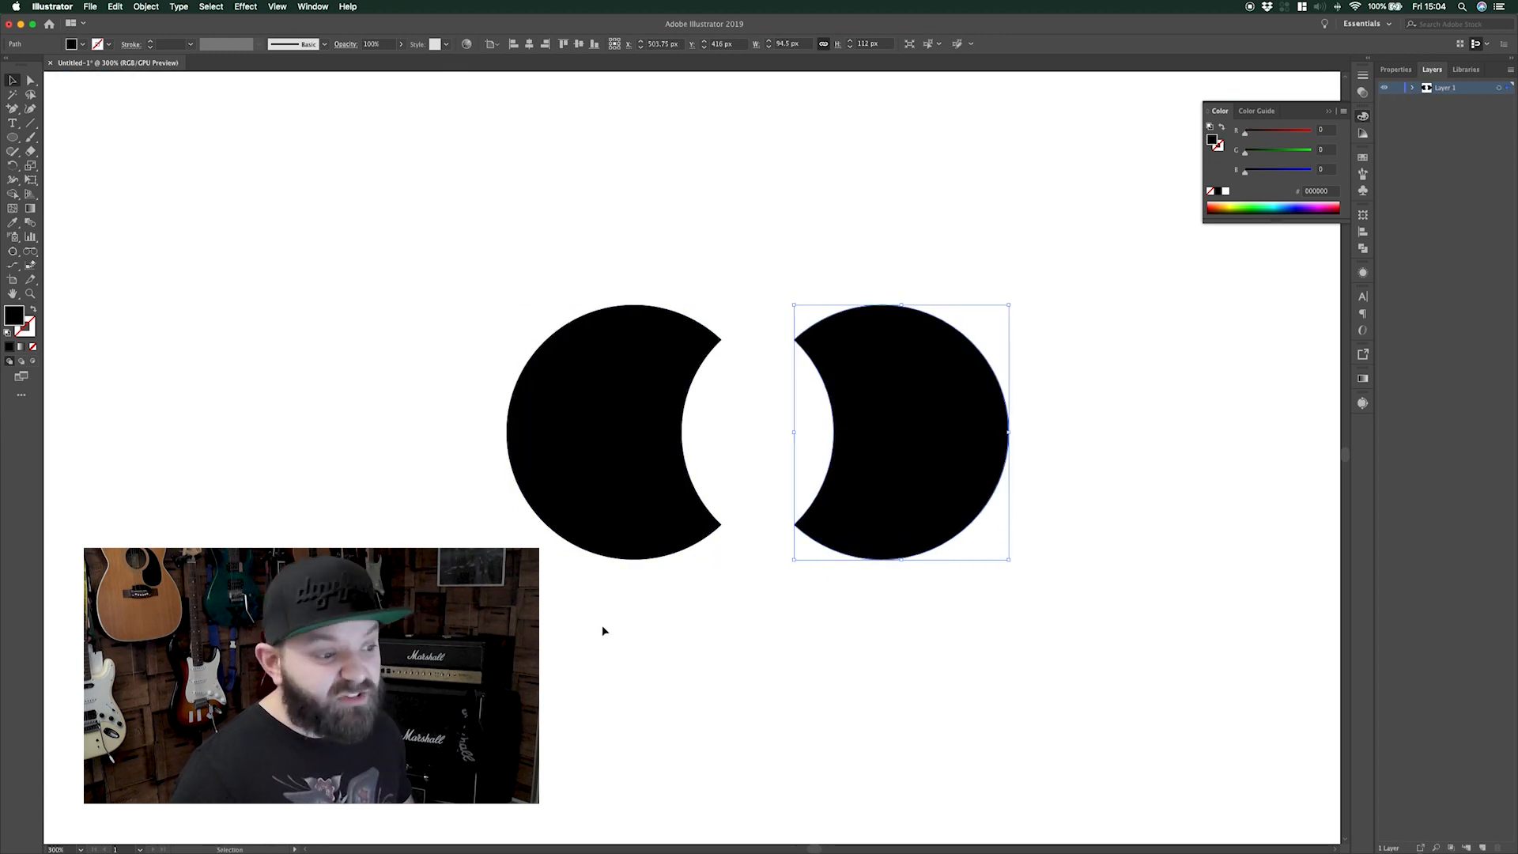
key(super+z)
key(super+z)
key(super+z)
Overlap the circles more, remove the overlap and right circle, and clear away the crescent
click(965, 538)
drag(833, 495, 736, 497)
drag(915, 292, 594, 514)
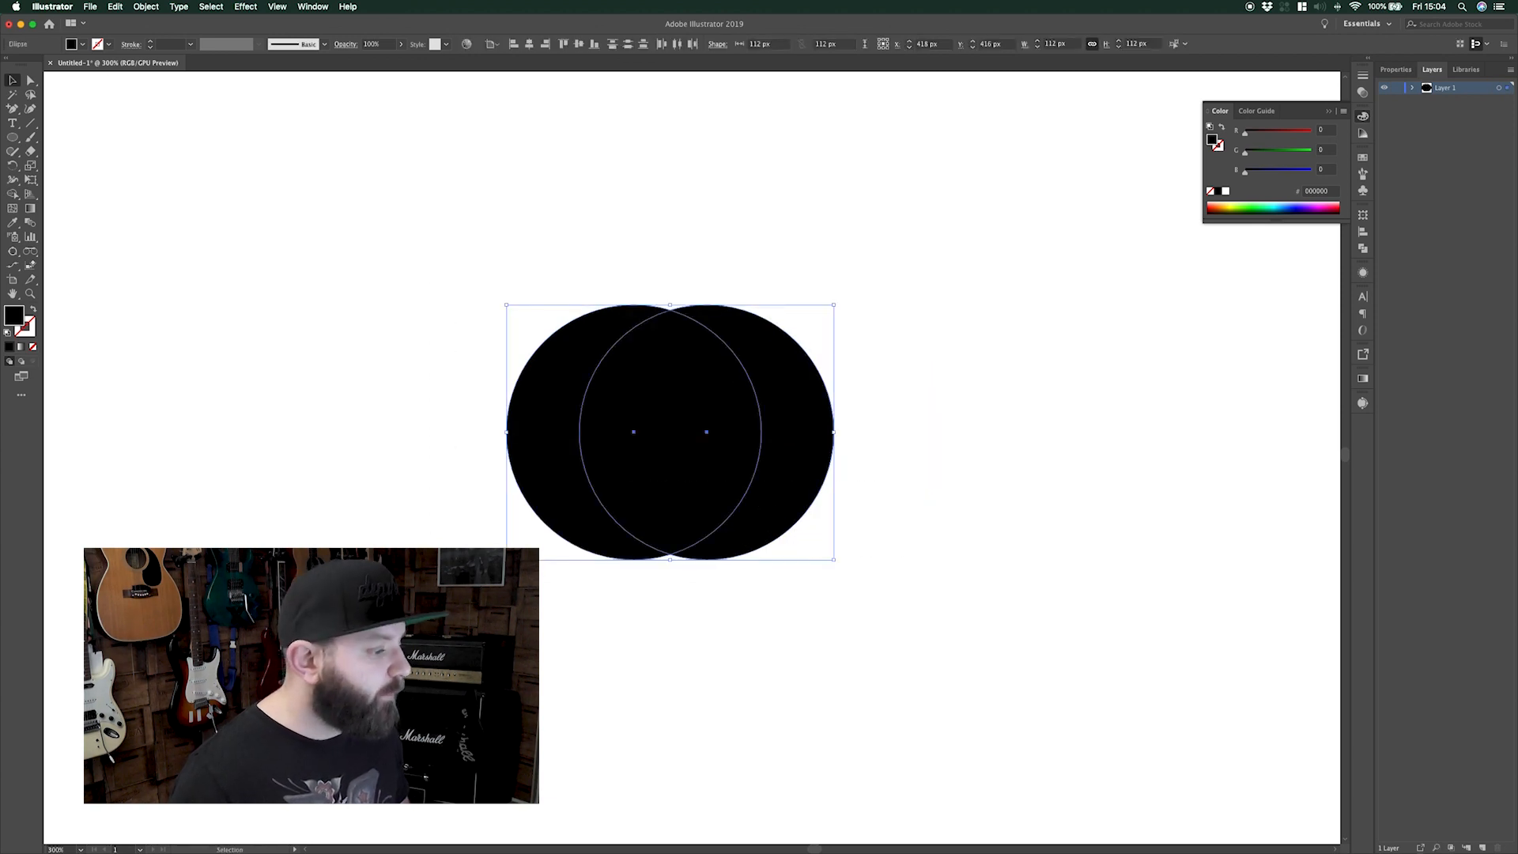
click(12, 194)
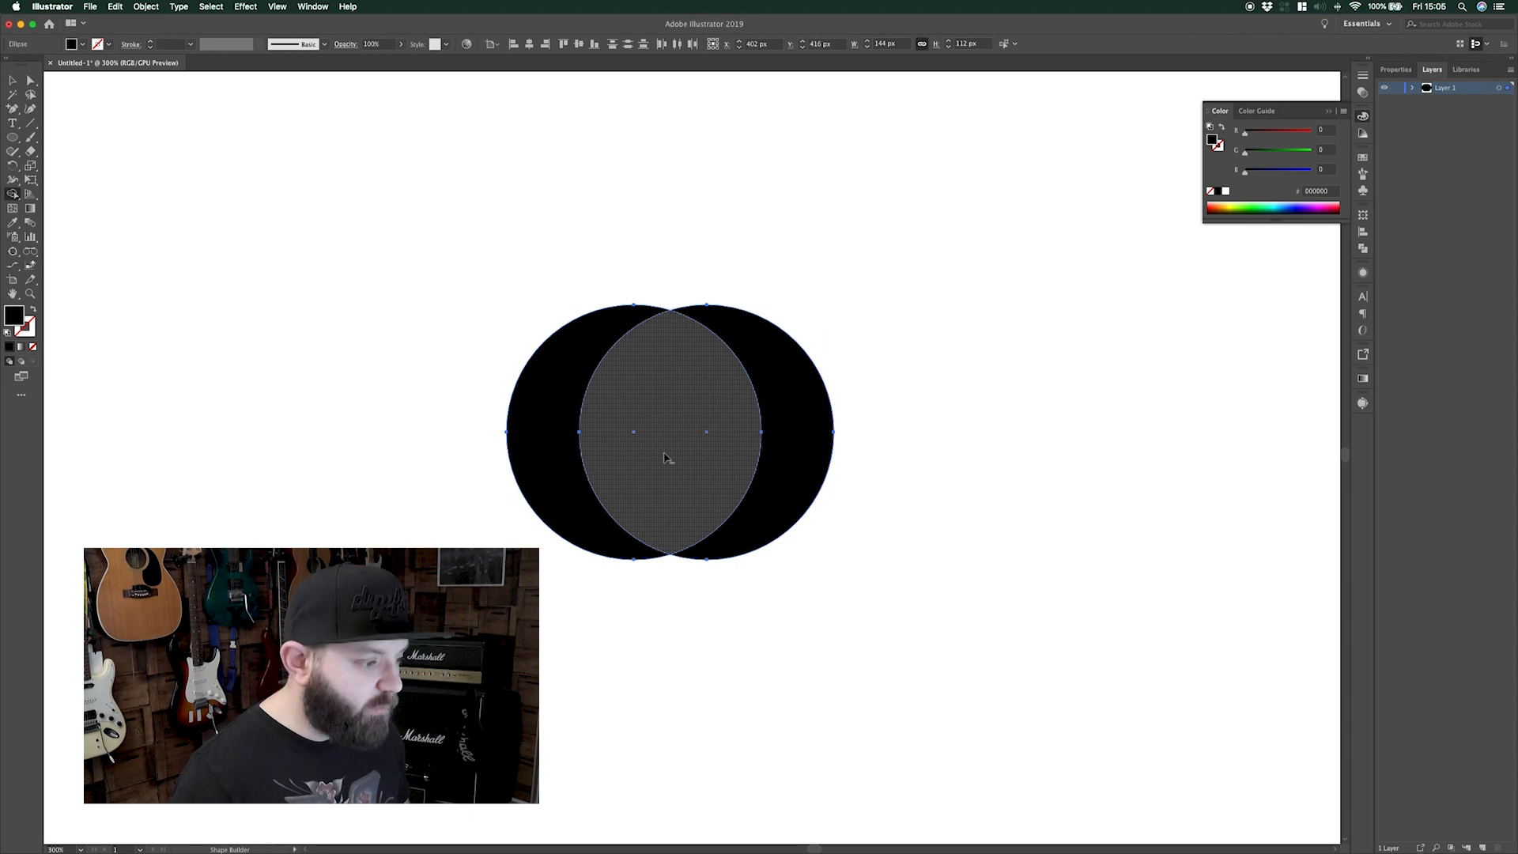
drag(670, 458, 816, 454)
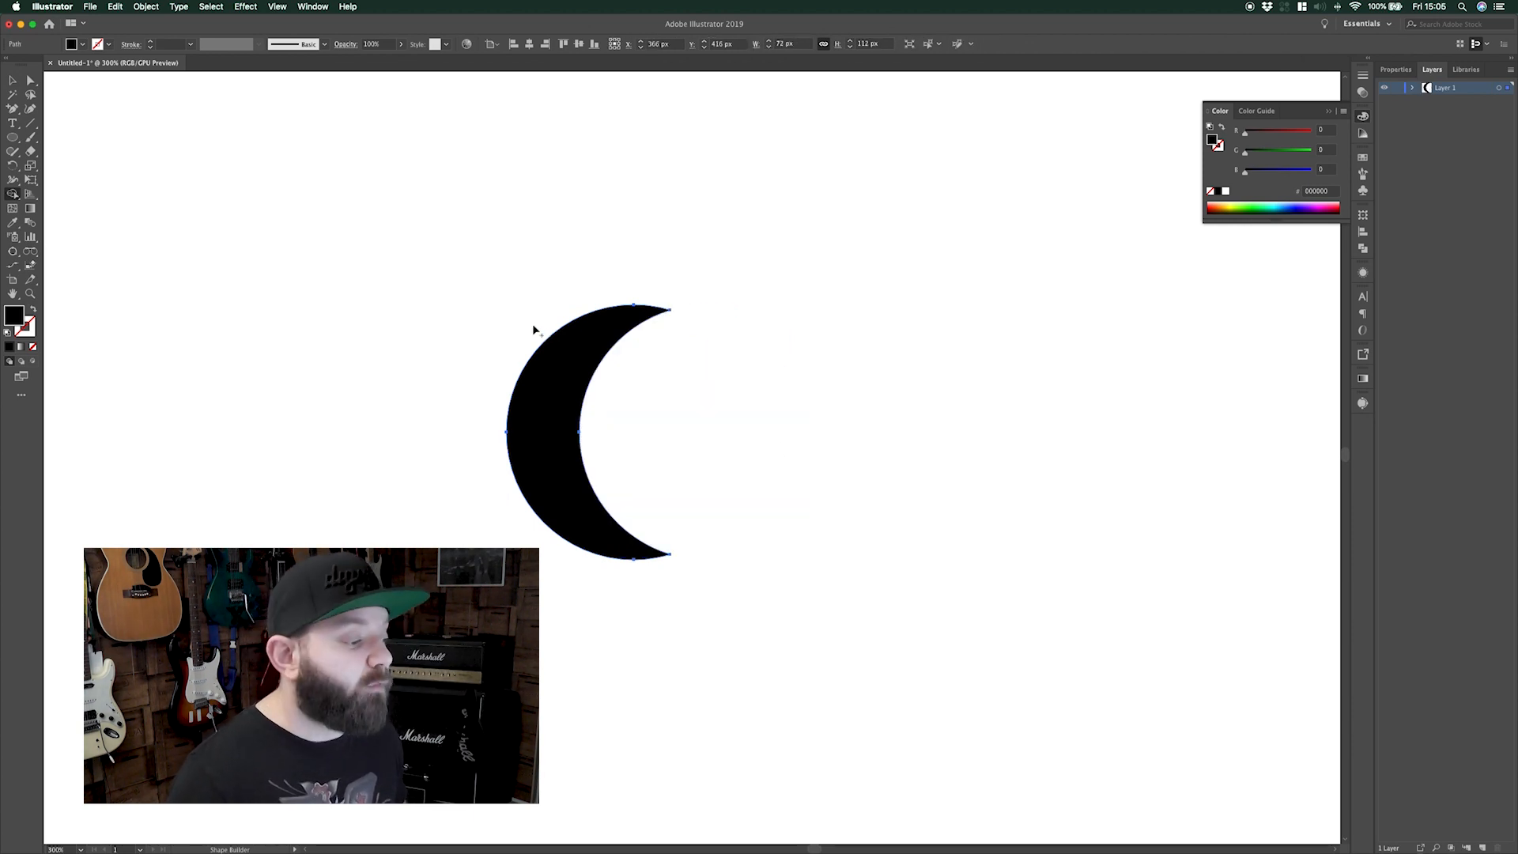
key(v)
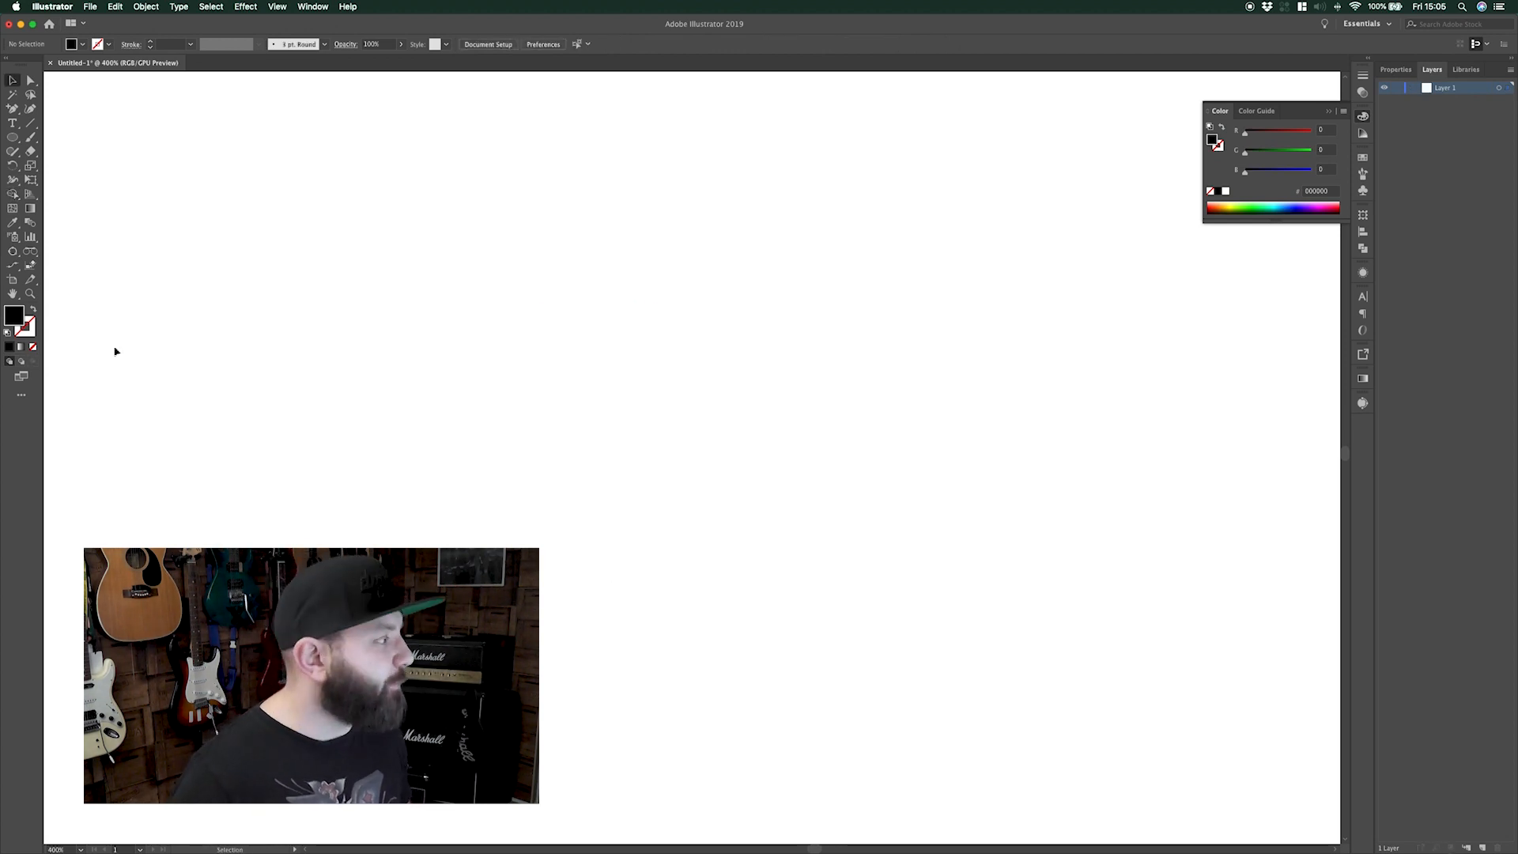
Draw a black circle, copy it into a 2×2 grid, and select all four
click(13, 138)
drag(486, 251, 685, 443)
drag(614, 369, 788, 369)
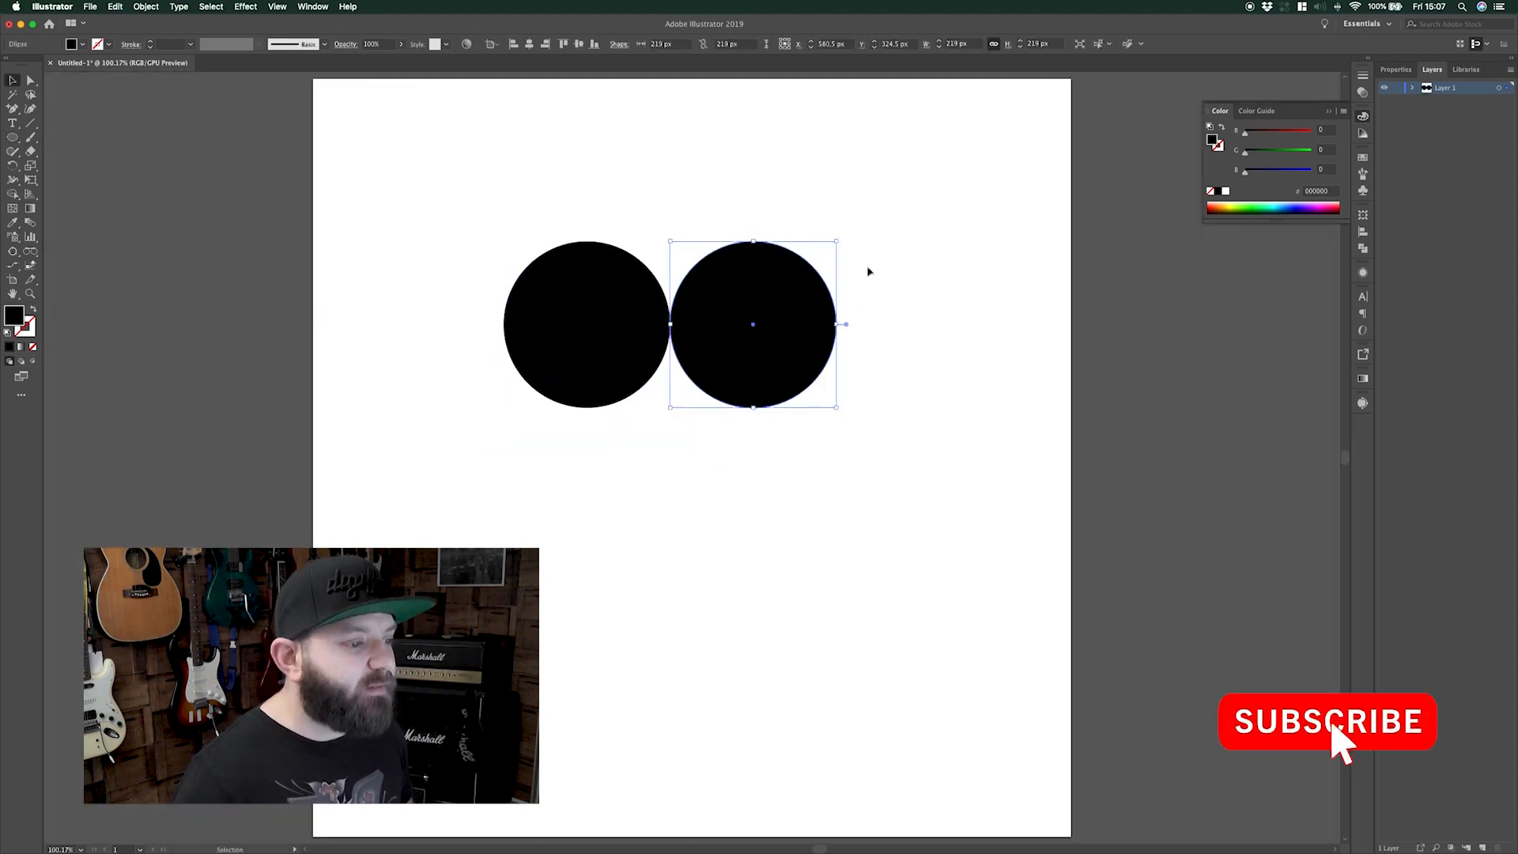
drag(515, 406, 736, 498)
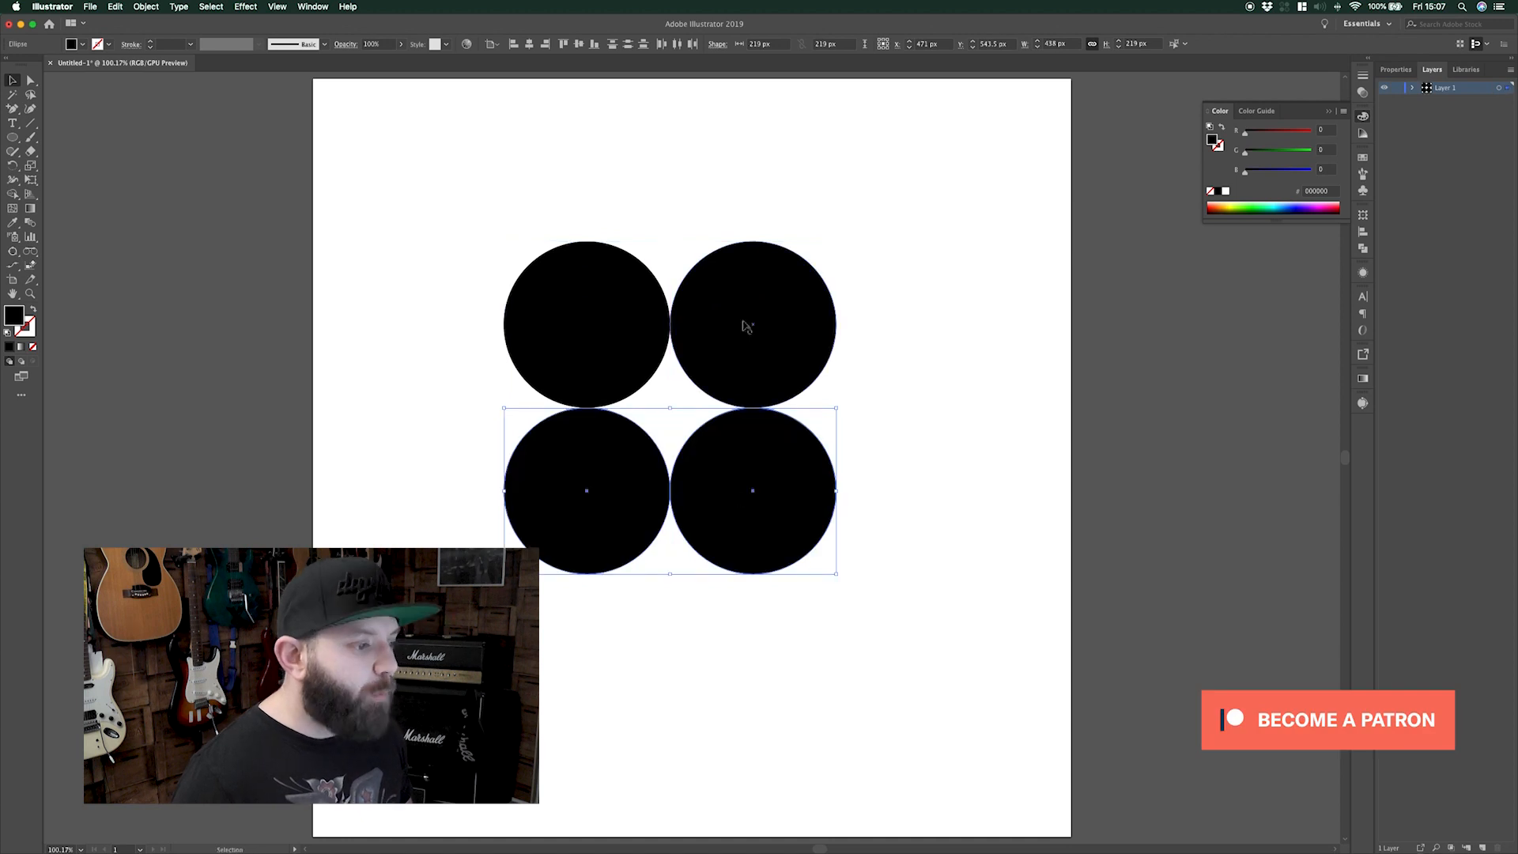
click(866, 242)
drag(866, 243, 501, 572)
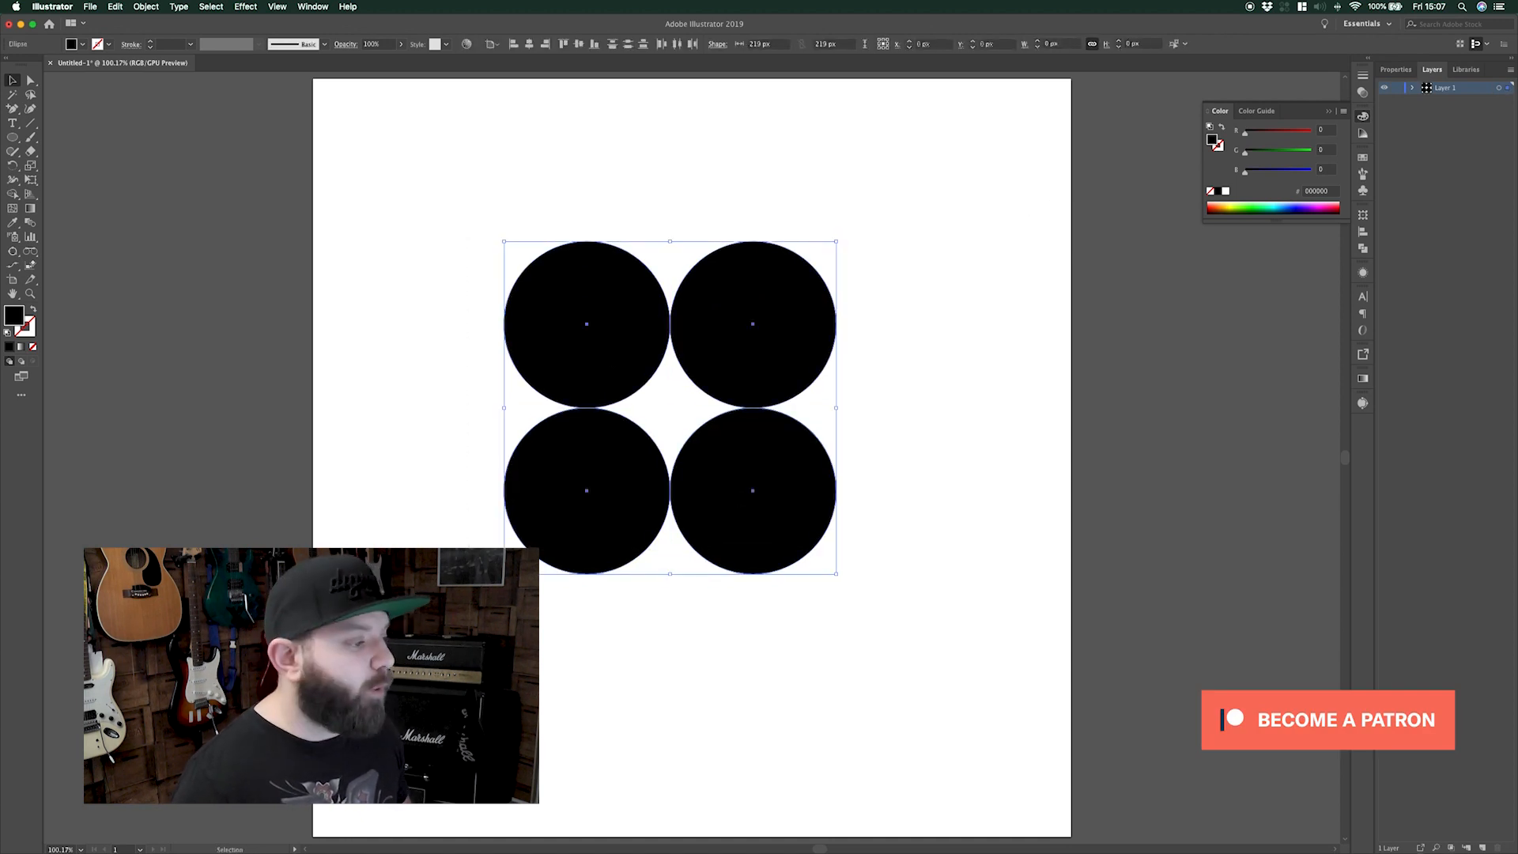
Turn the centre gap into a four-pointed star and move it right of the circles
click(12, 194)
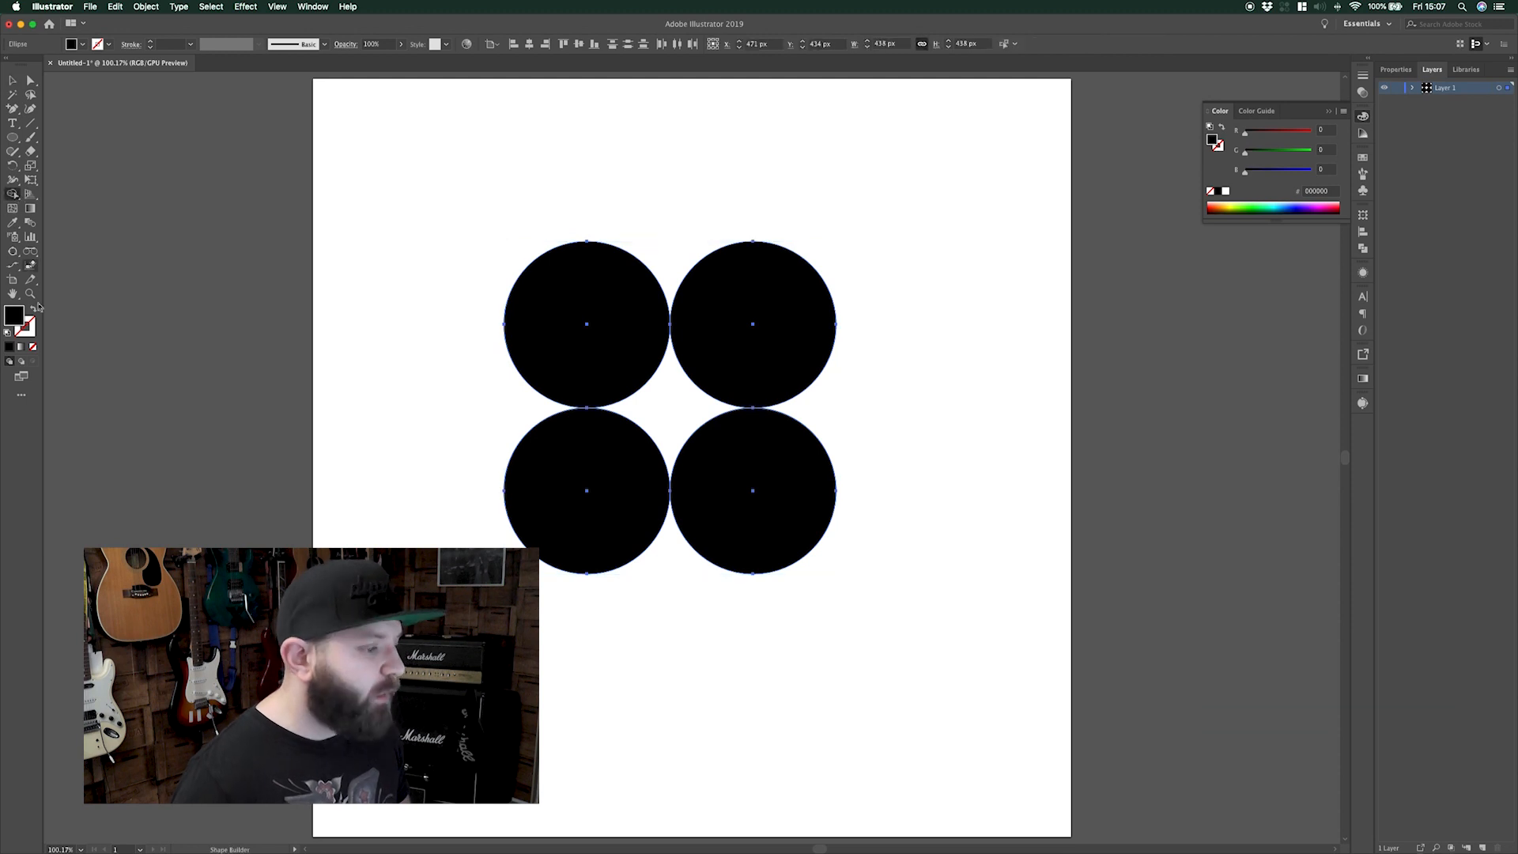
click(665, 403)
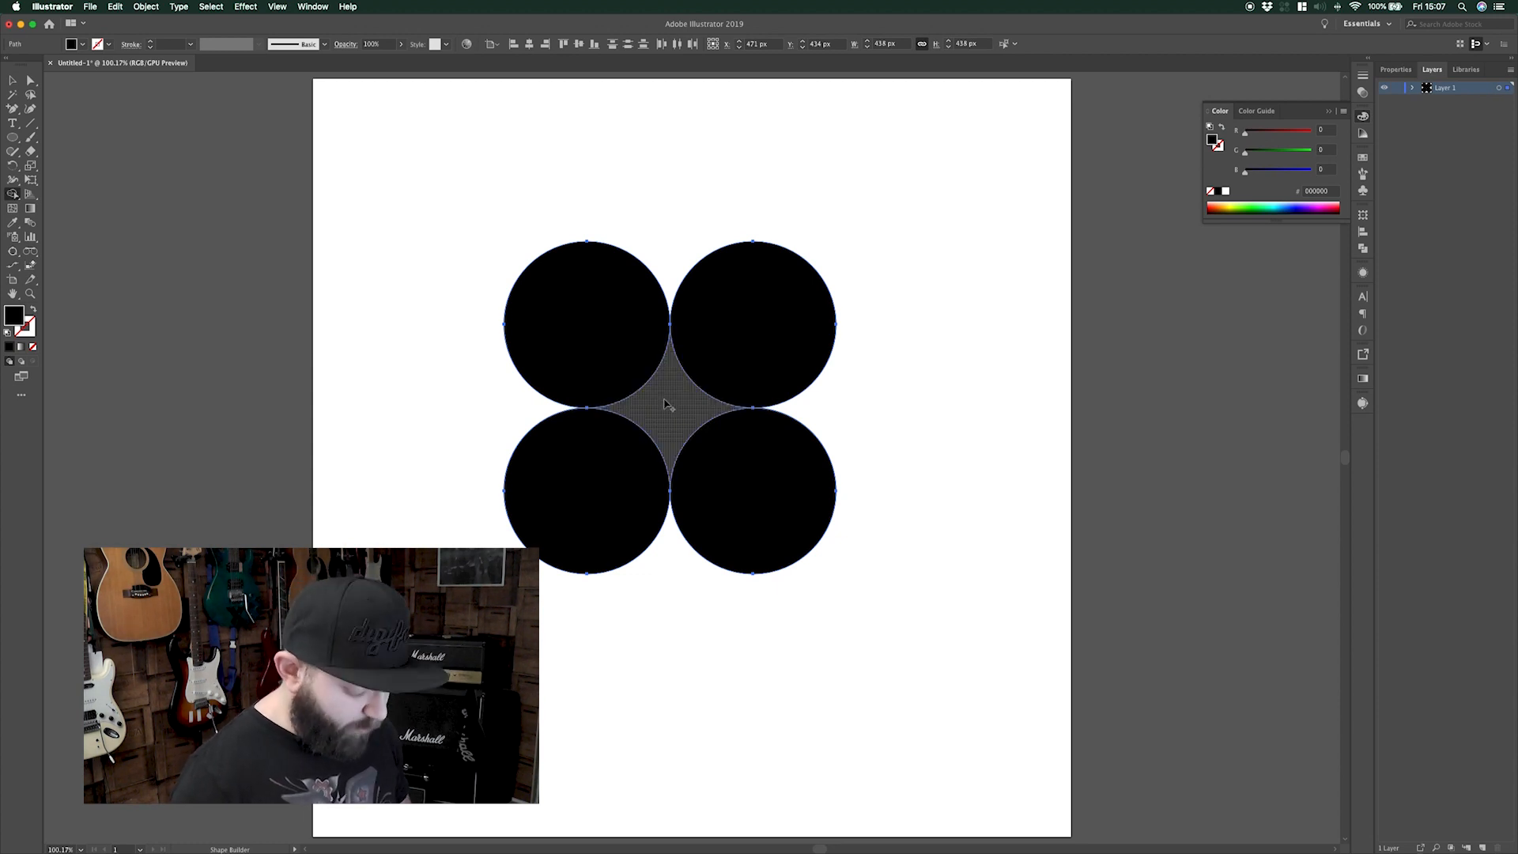
key(v)
double_click(666, 406)
drag(666, 405, 938, 409)
key(Escape)
click(906, 563)
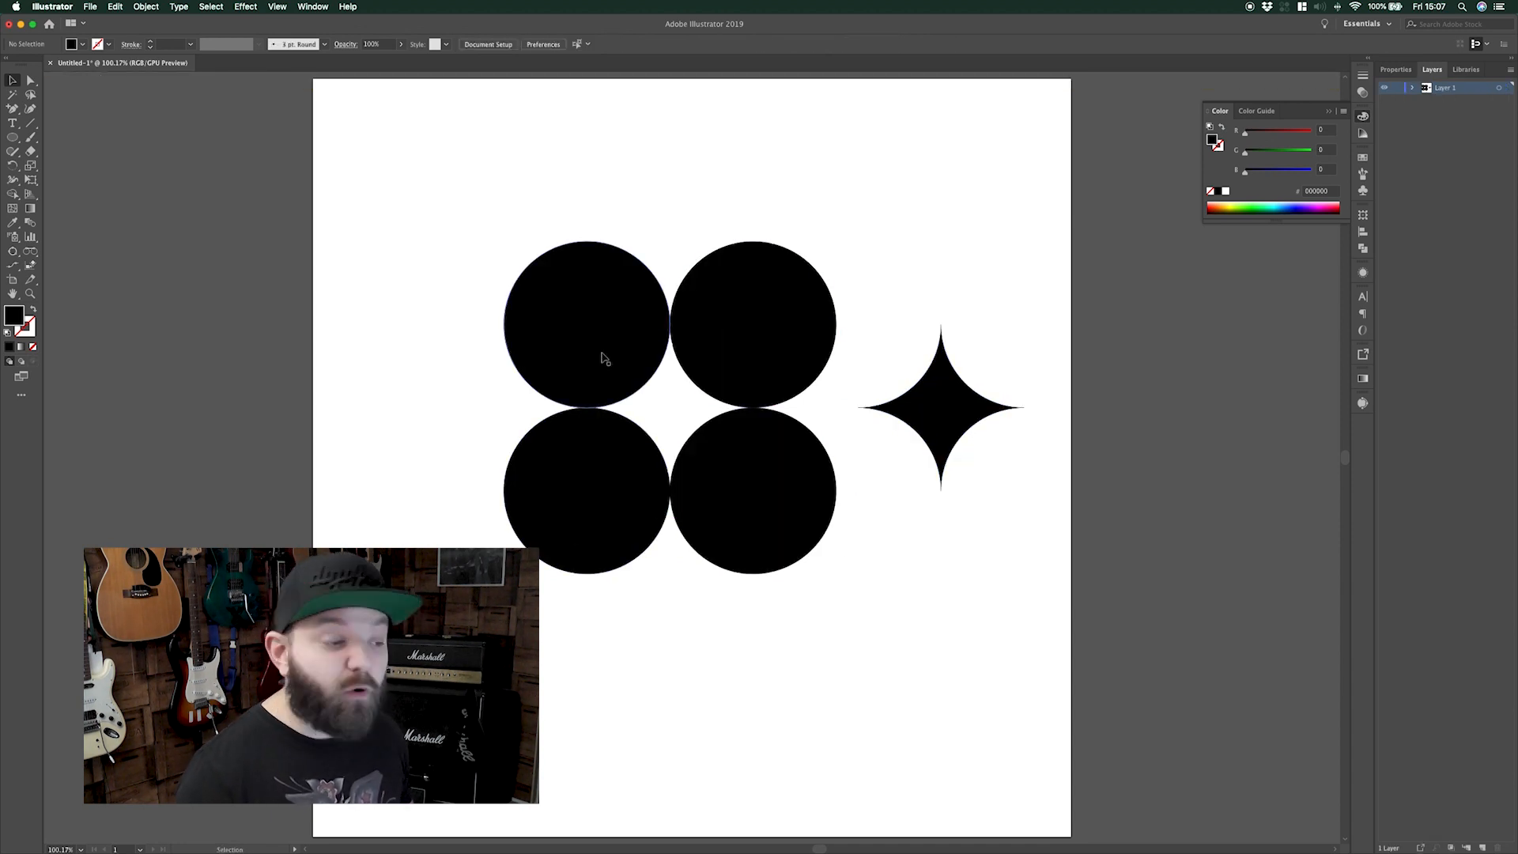
Delete the star and three circles, keeping only the top-left circle
click(959, 403)
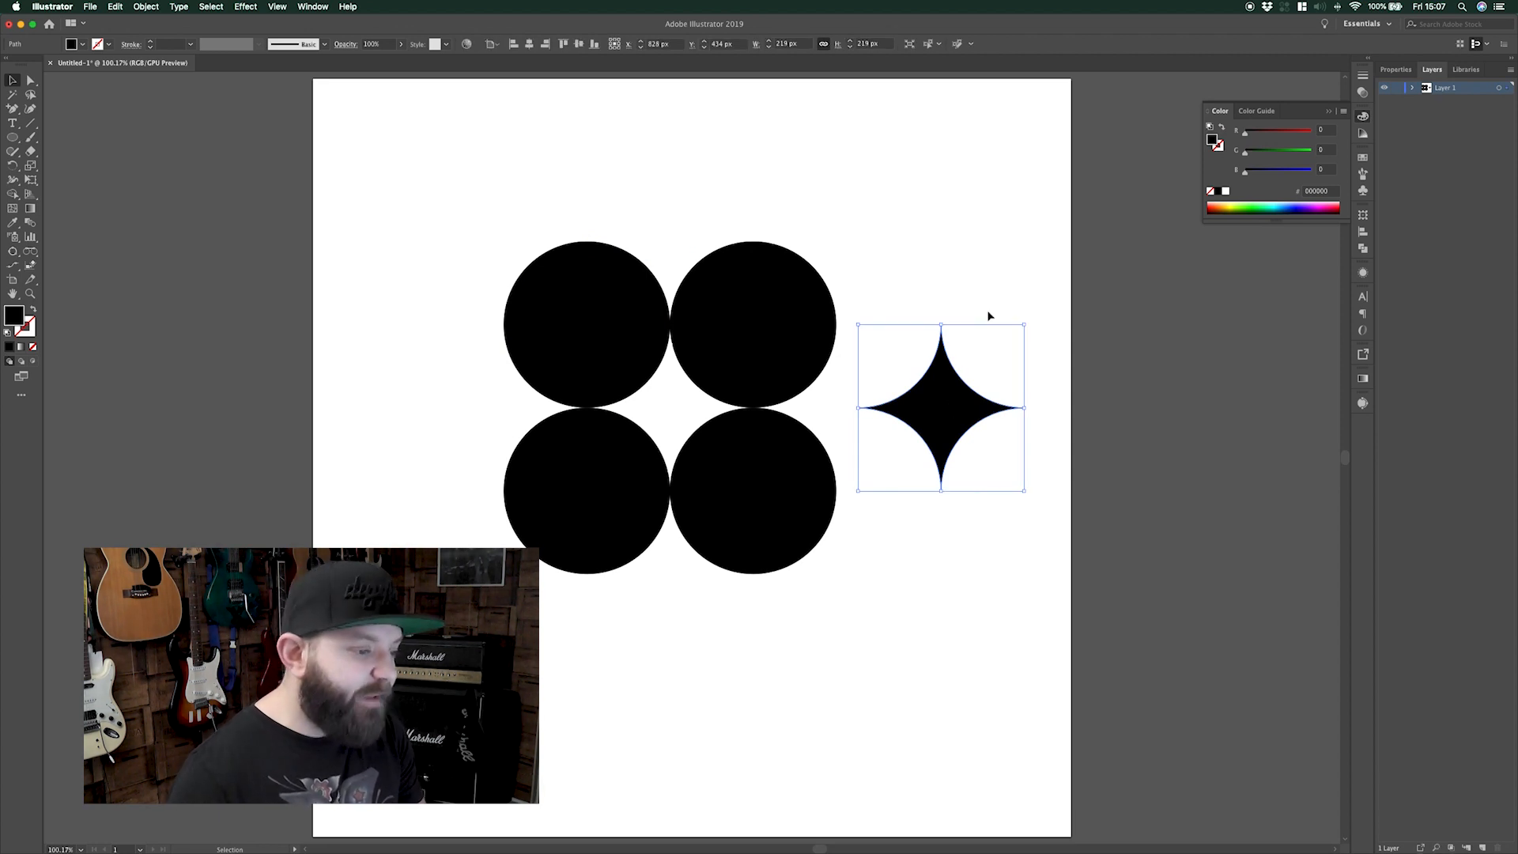
key(Delete)
click(775, 340)
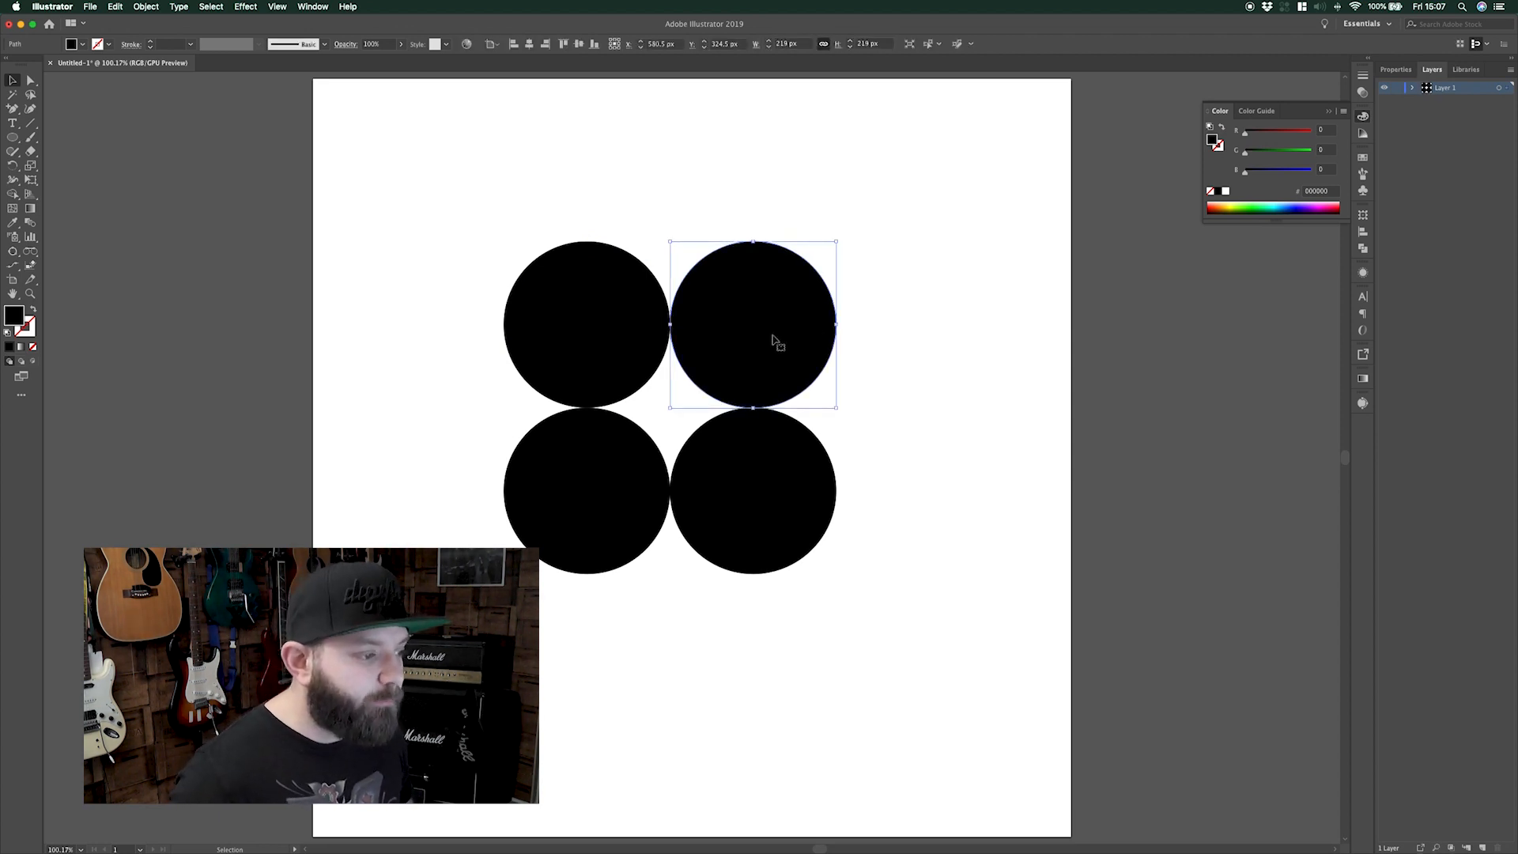
key(Delete)
click(767, 458)
key(Delete)
click(601, 468)
key(Delete)
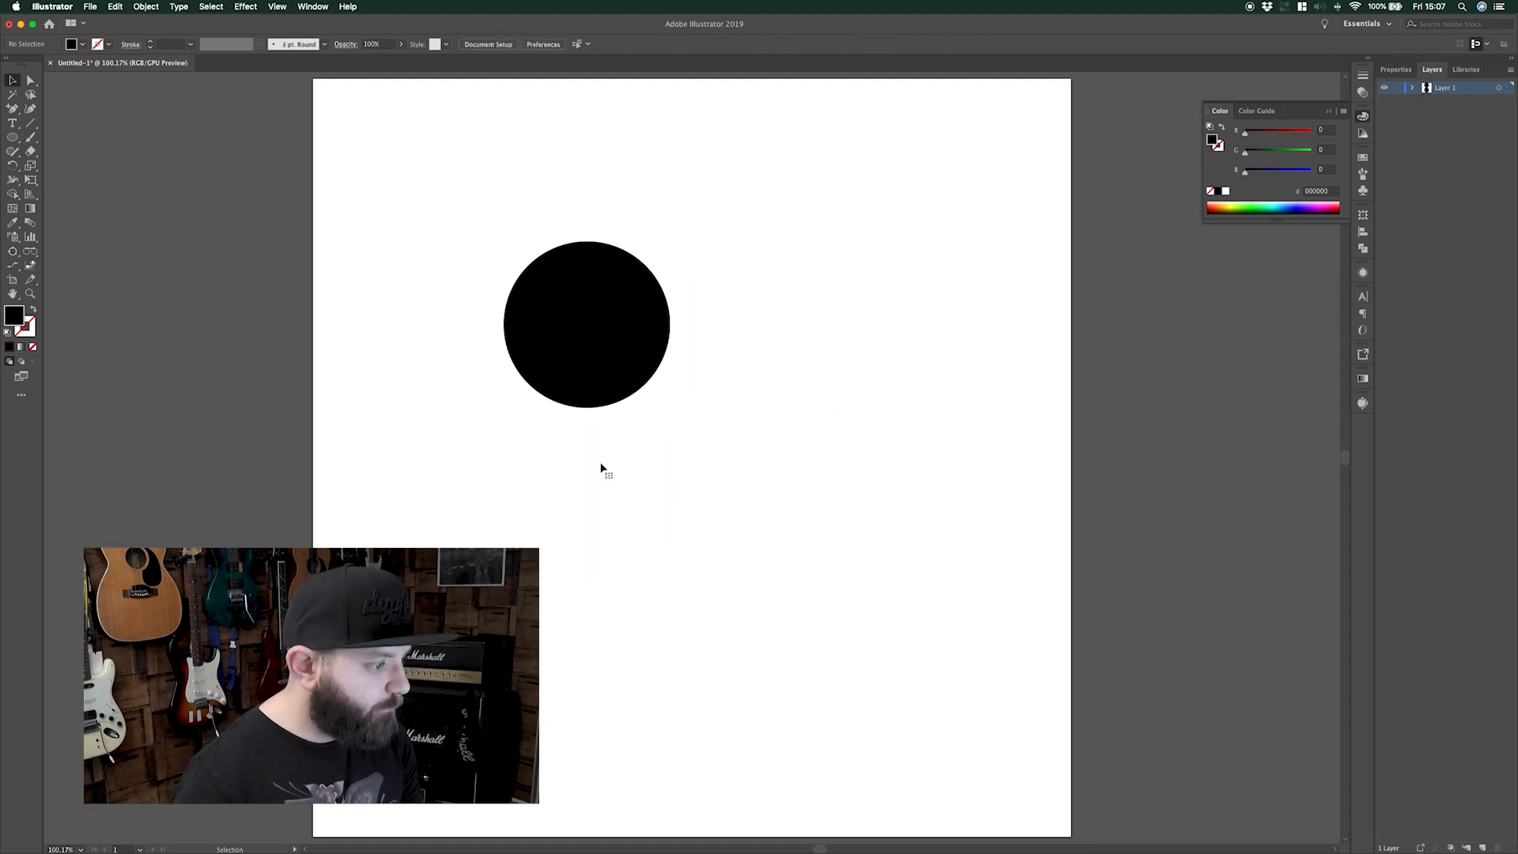
Rebuild the 2×2 circle grid from the remaining circle and select all four
double_click(595, 348)
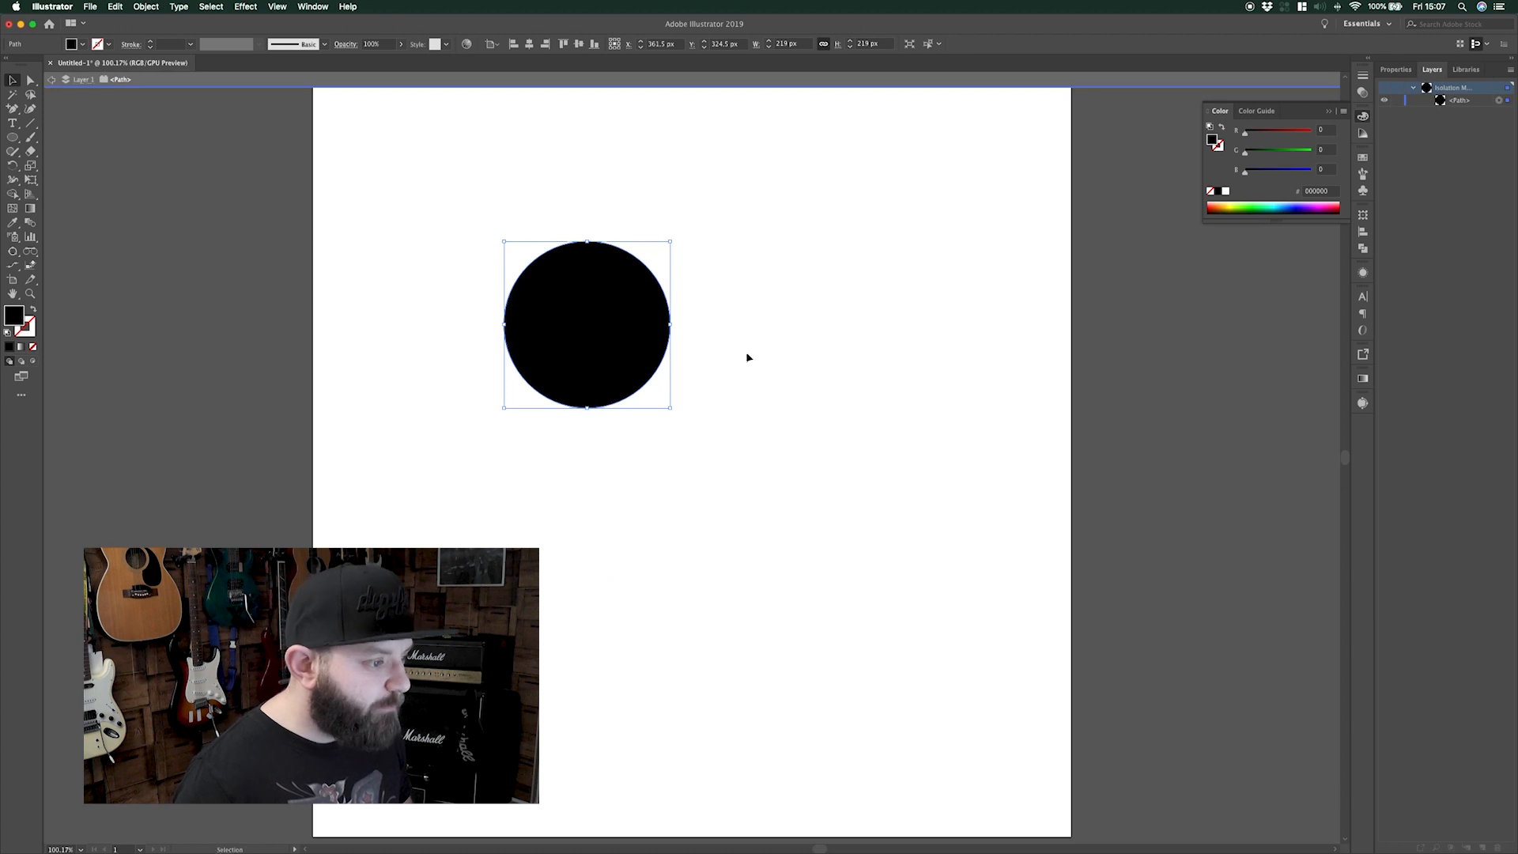
drag(622, 348, 796, 353)
drag(875, 240, 540, 467)
drag(765, 342, 765, 510)
click(891, 463)
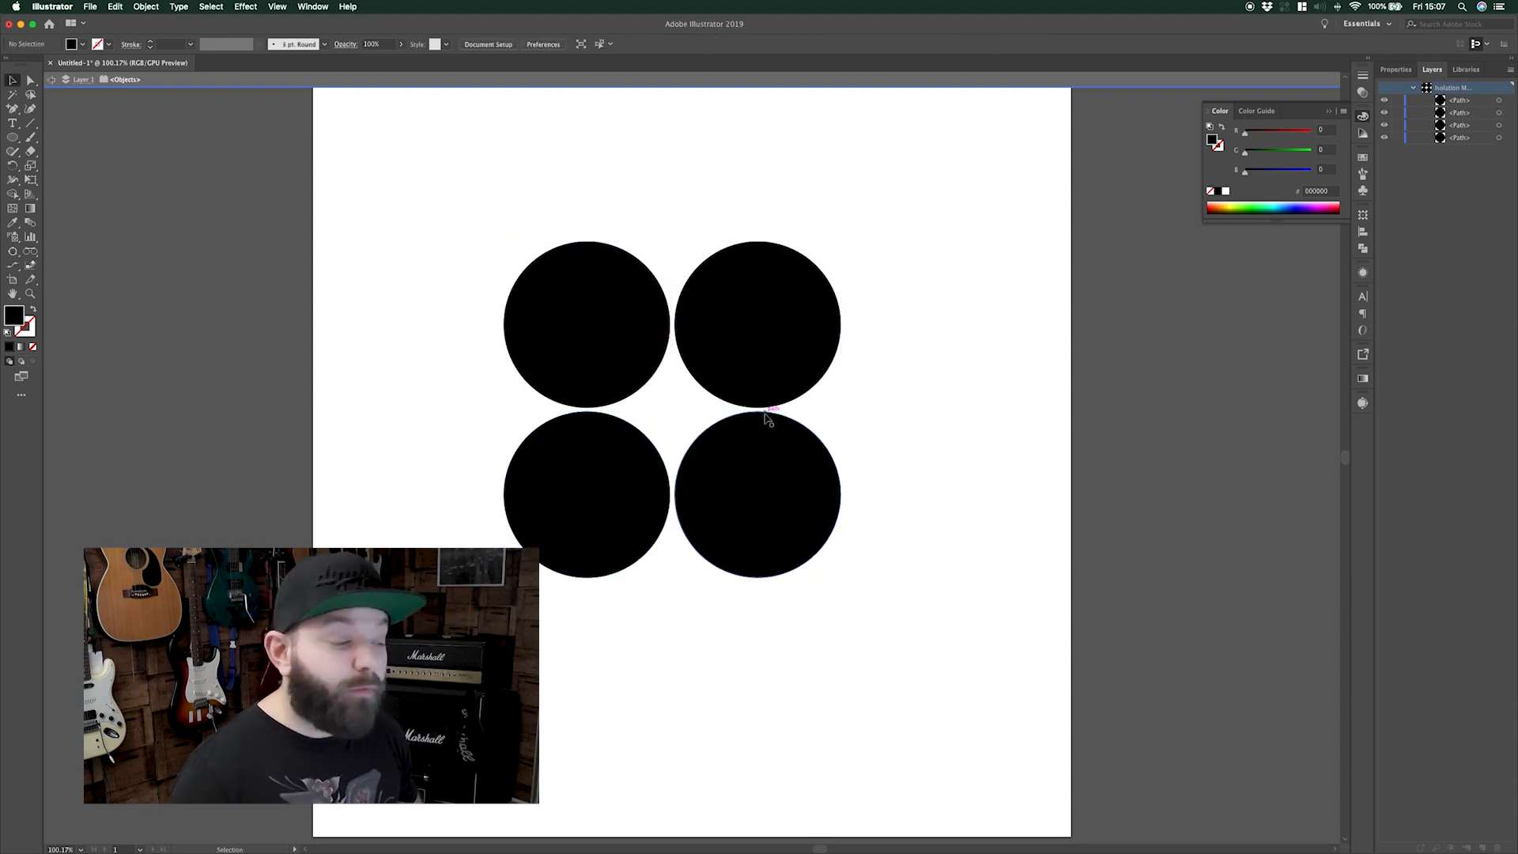
double_click(890, 228)
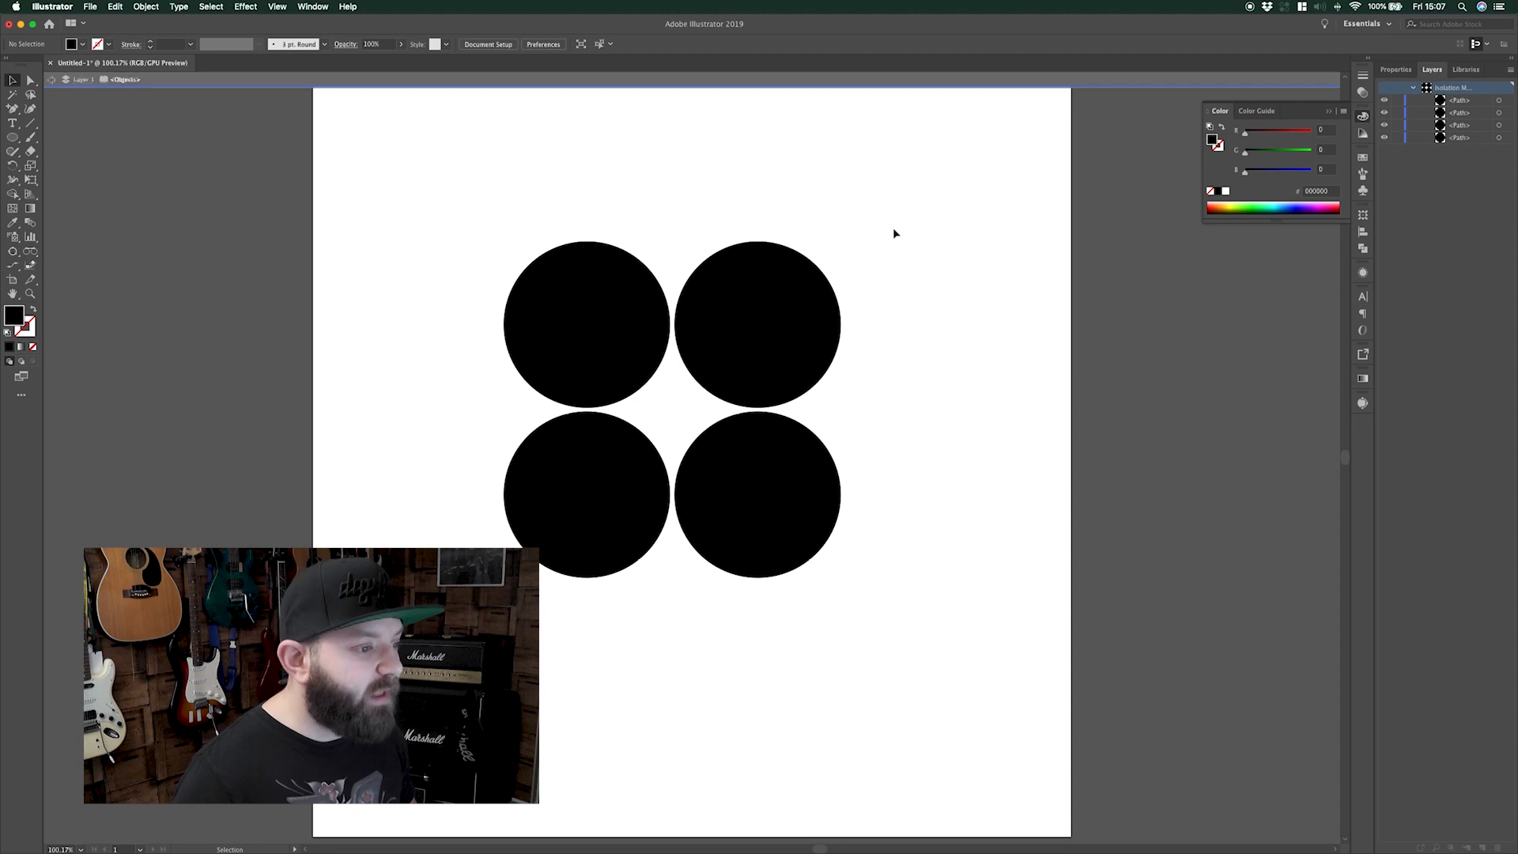
key(super+a)
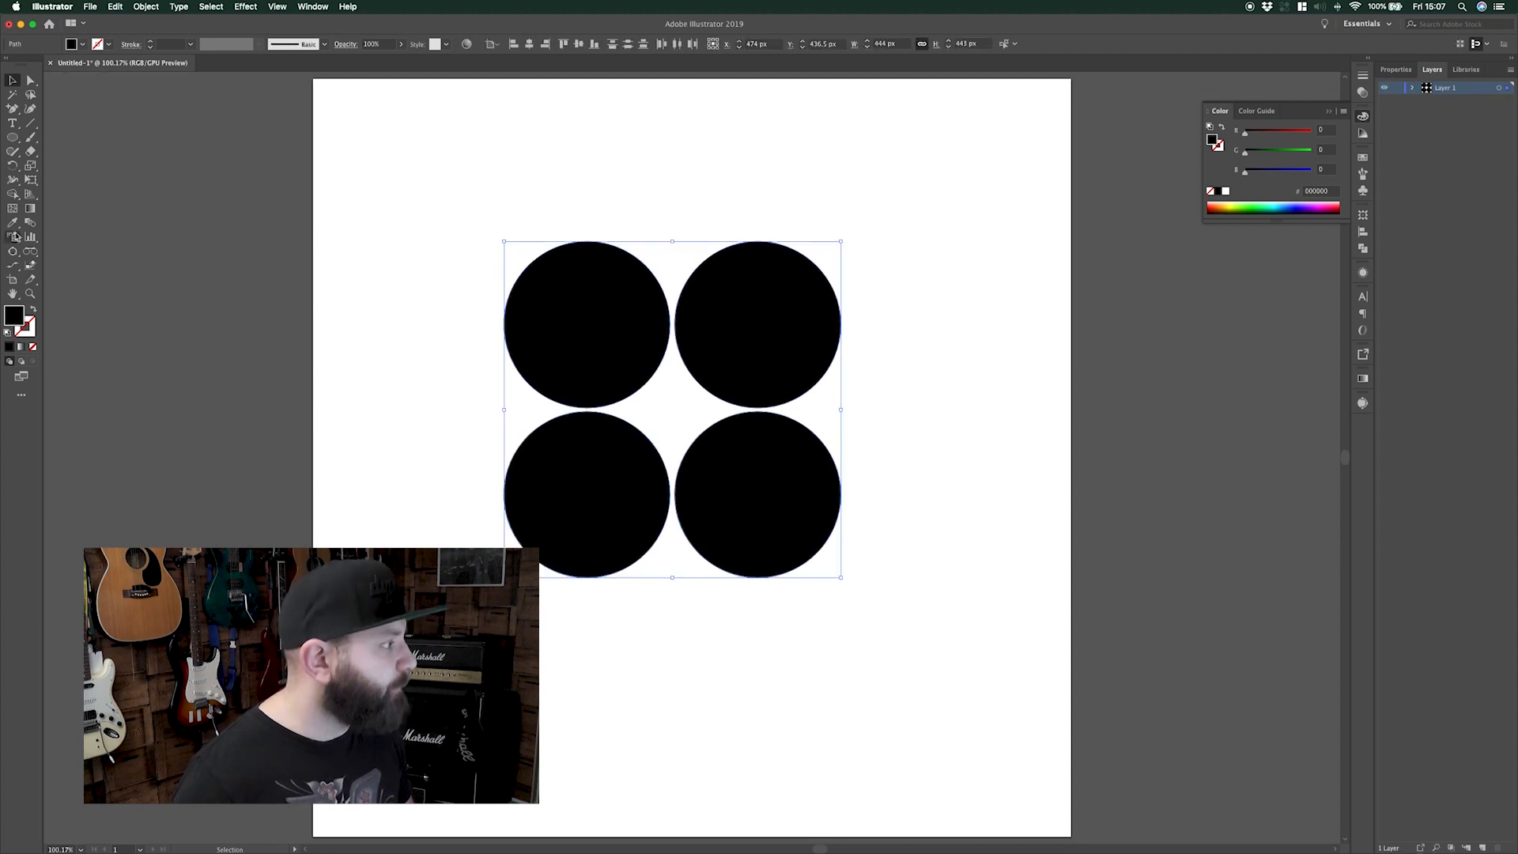
click(12, 193)
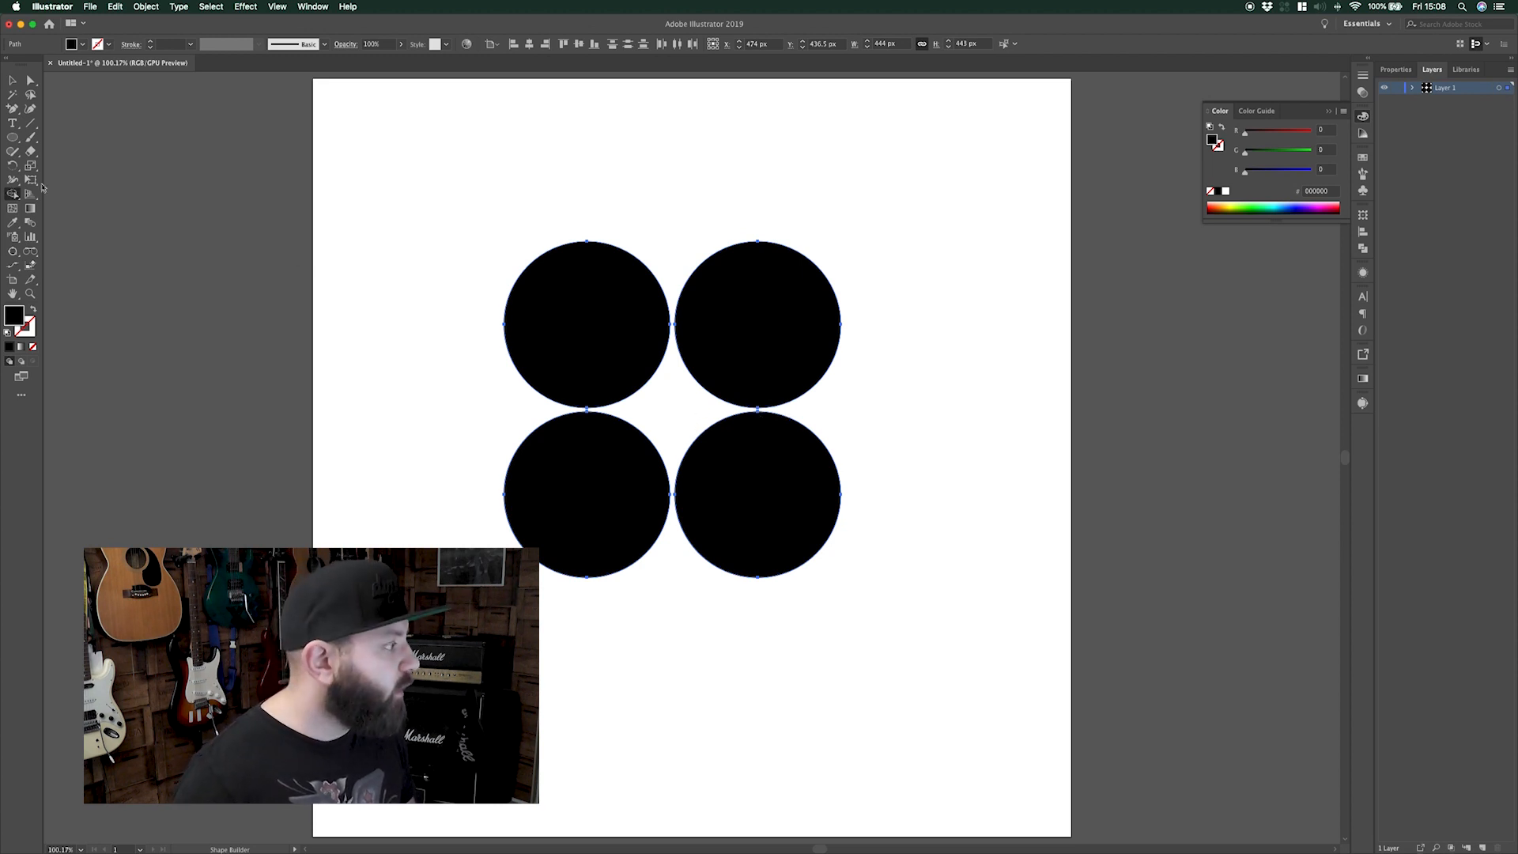
Set the Shape Builder Gap Length option to Large
double_click(13, 194)
click(696, 246)
click(685, 285)
click(795, 540)
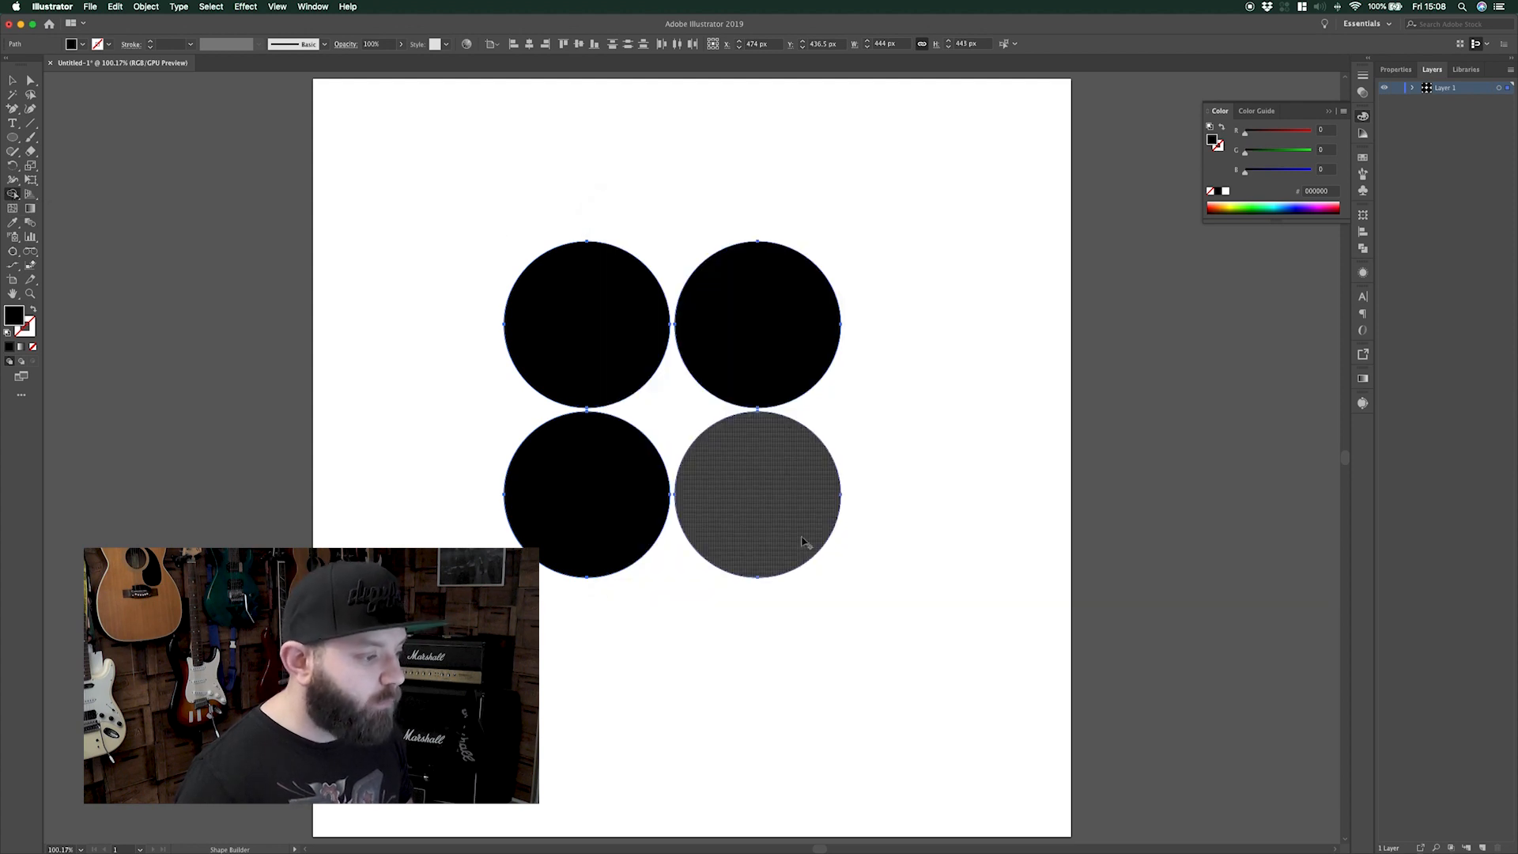
Fill the gap and the narrow neck region between the four circles
click(684, 421)
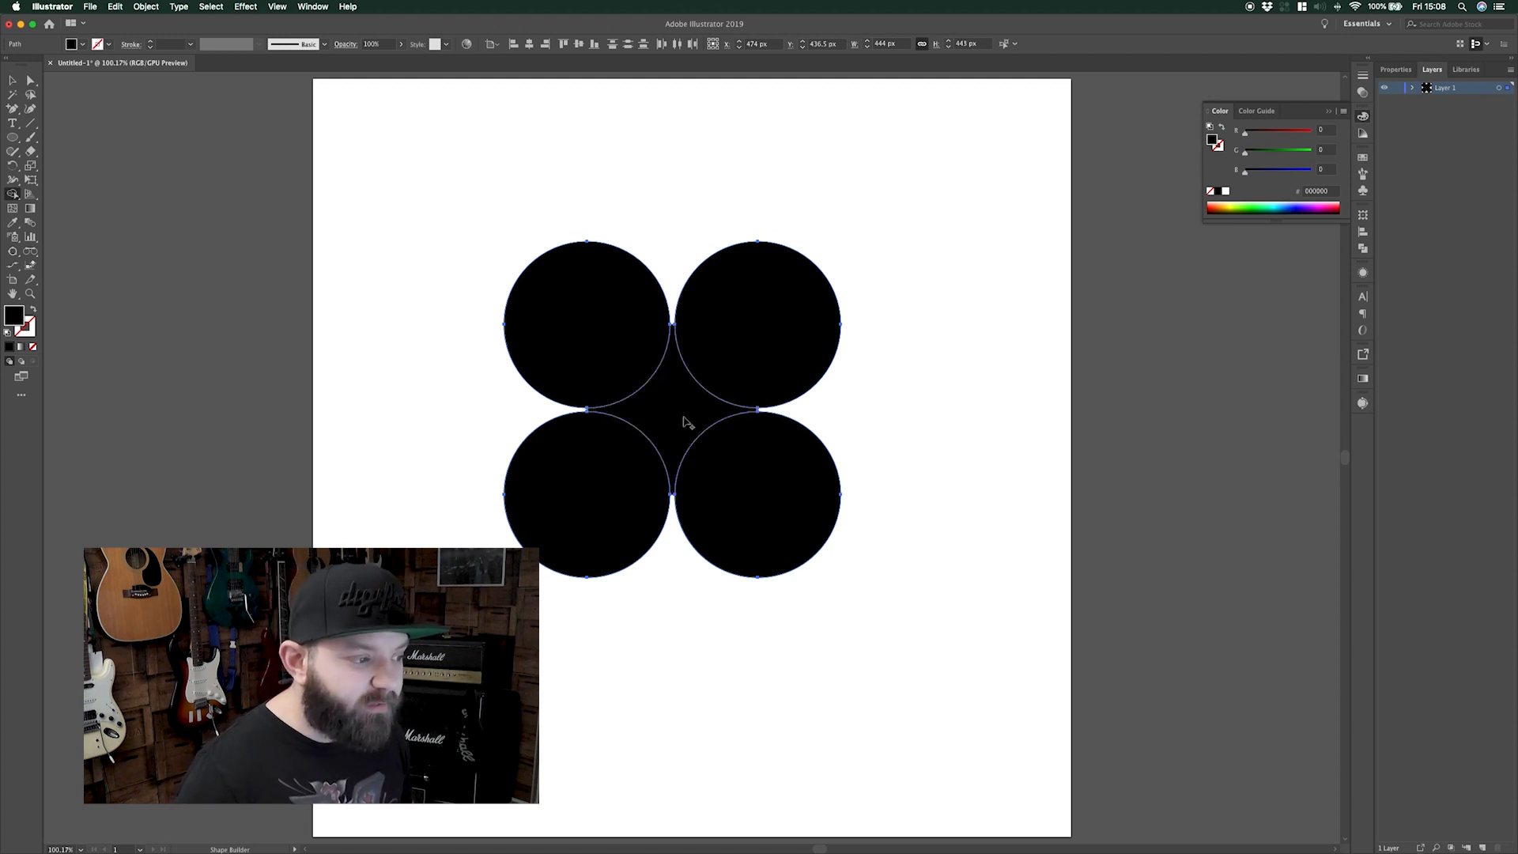
key(super+equal)
key(super+equal)
key(super+equal)
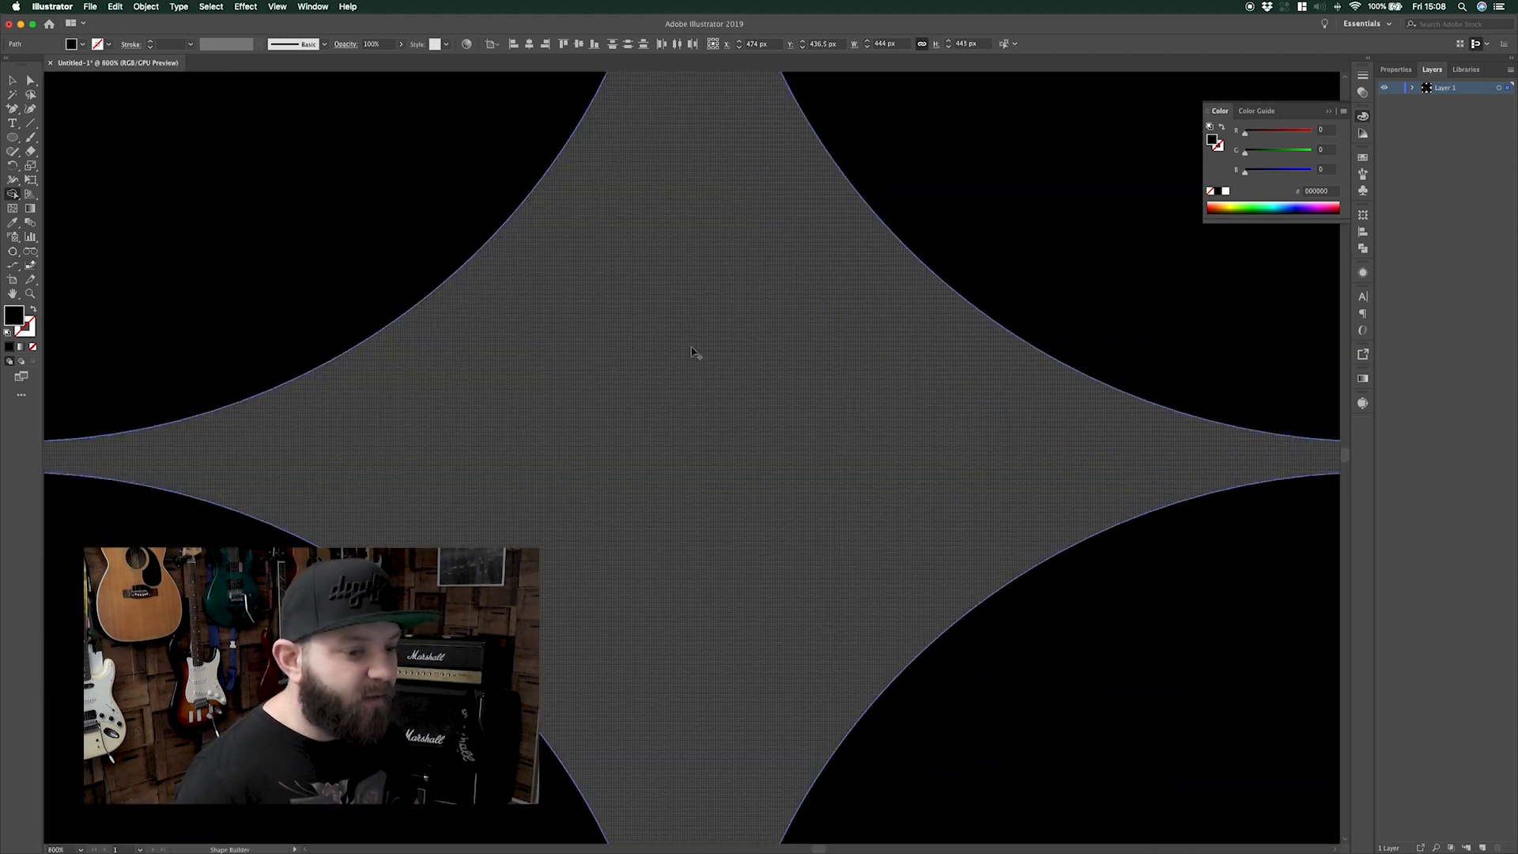
key(super+equal)
key(super+equal)
key(super+equal)
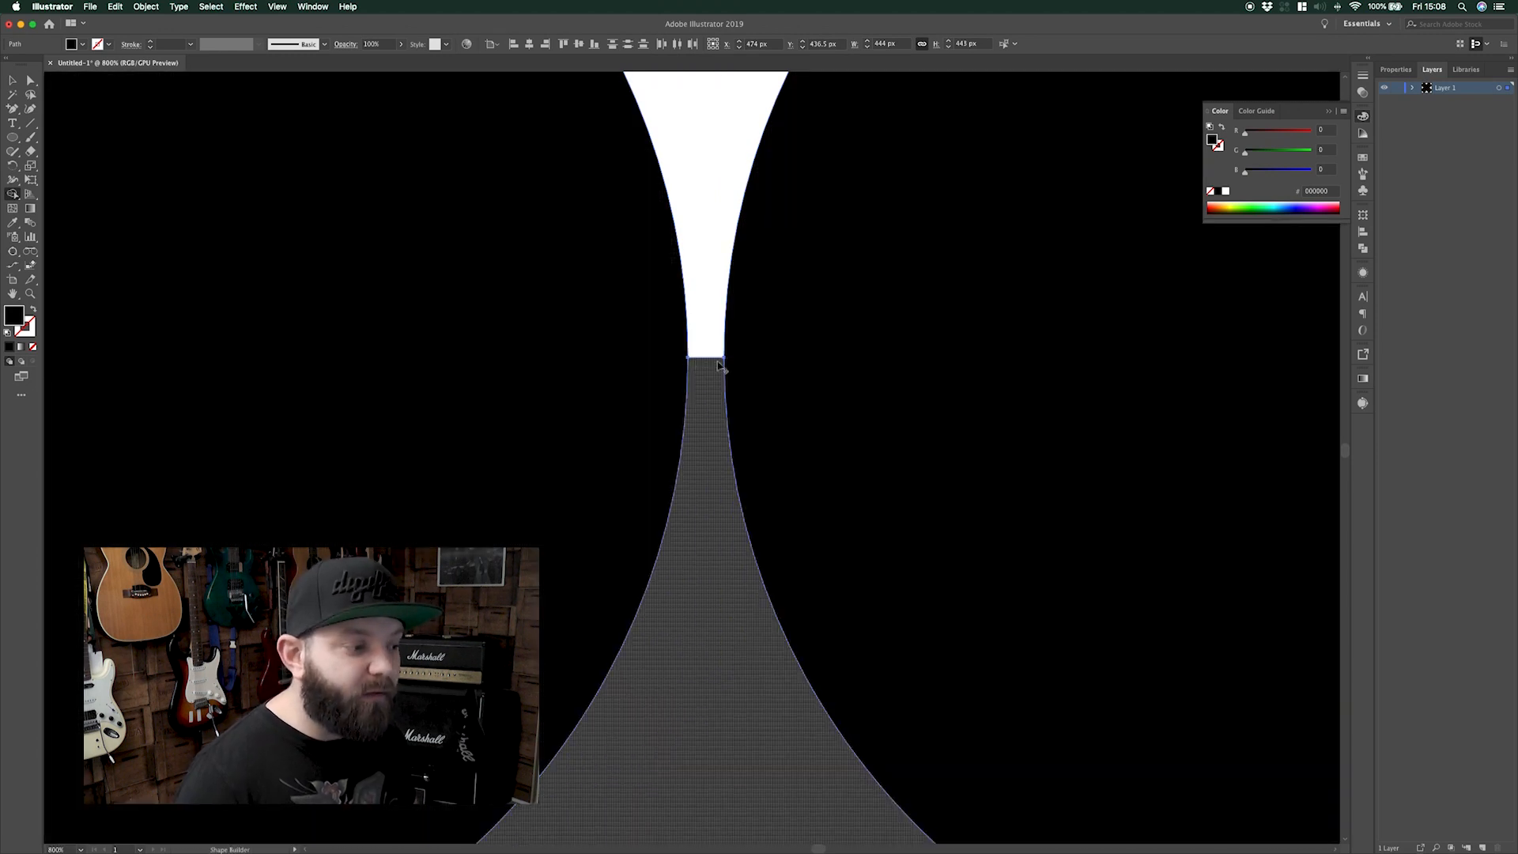
click(710, 365)
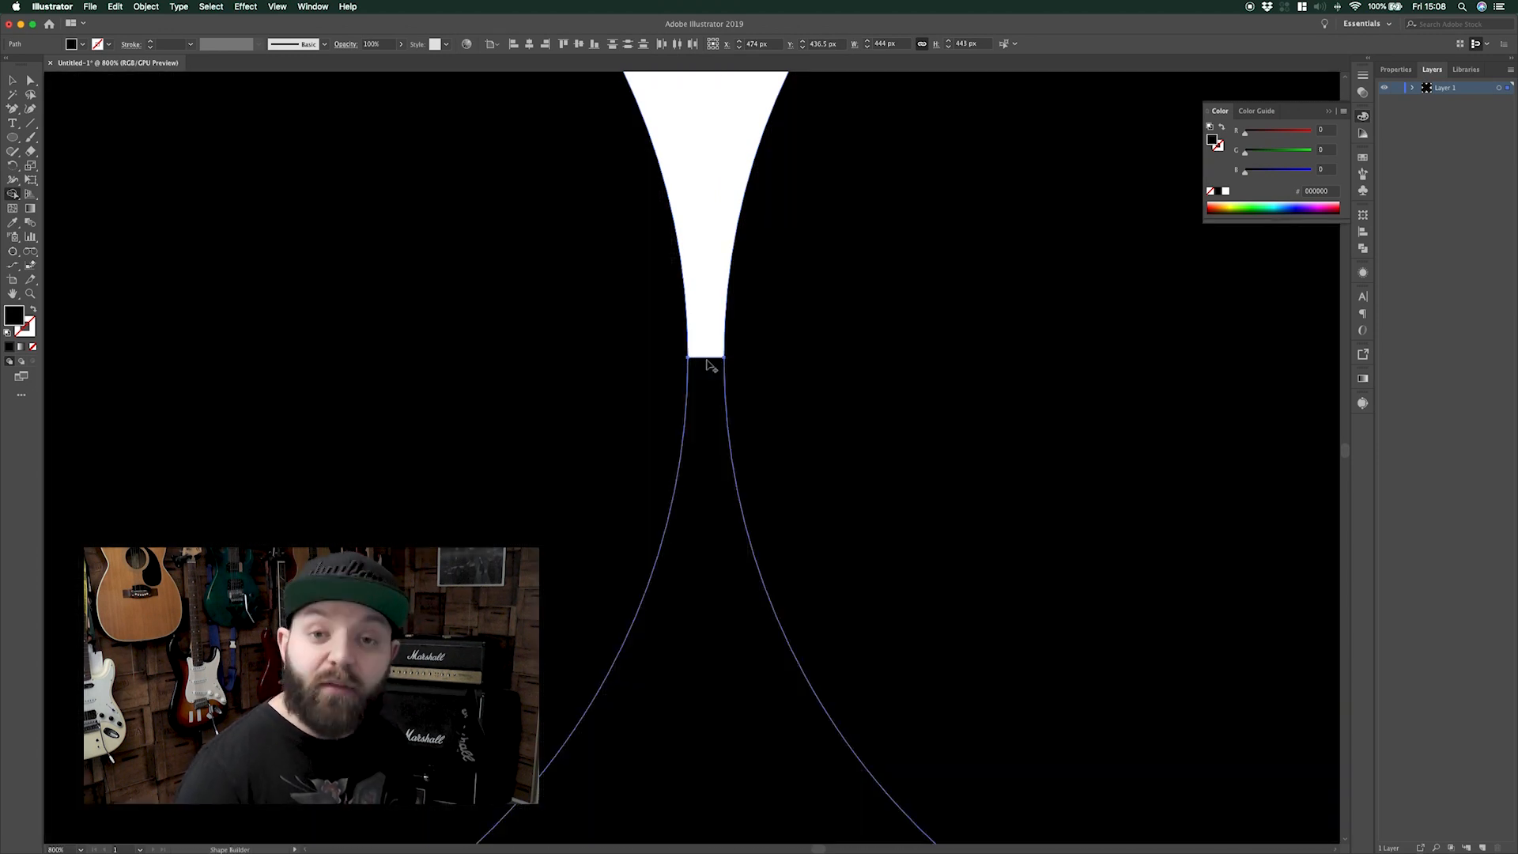
key(super+0)
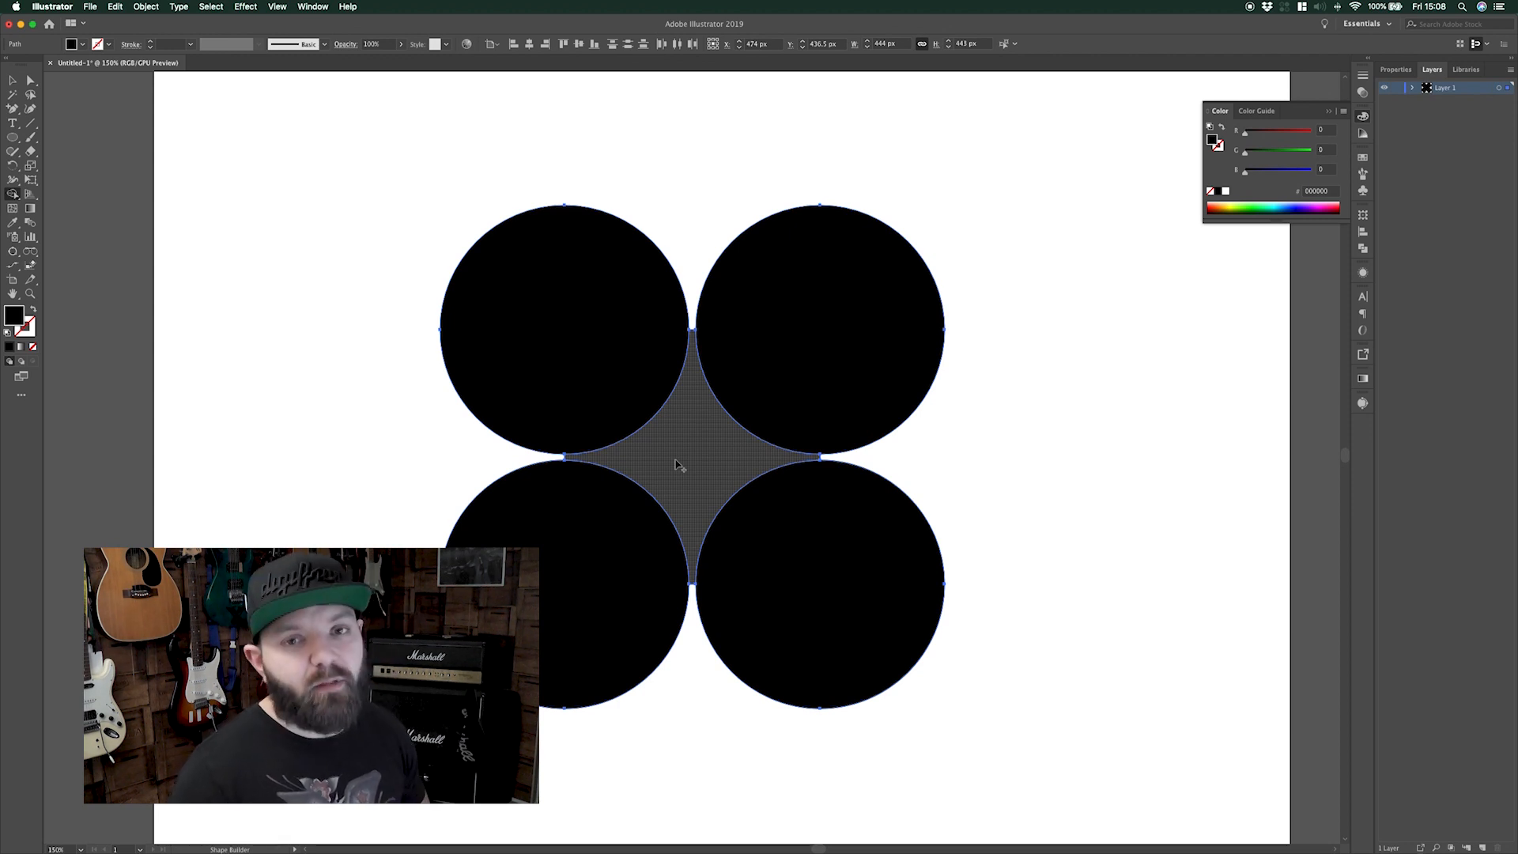
Fill the central gap, then reset the Shape Builder Gap Length to Small
click(581, 460)
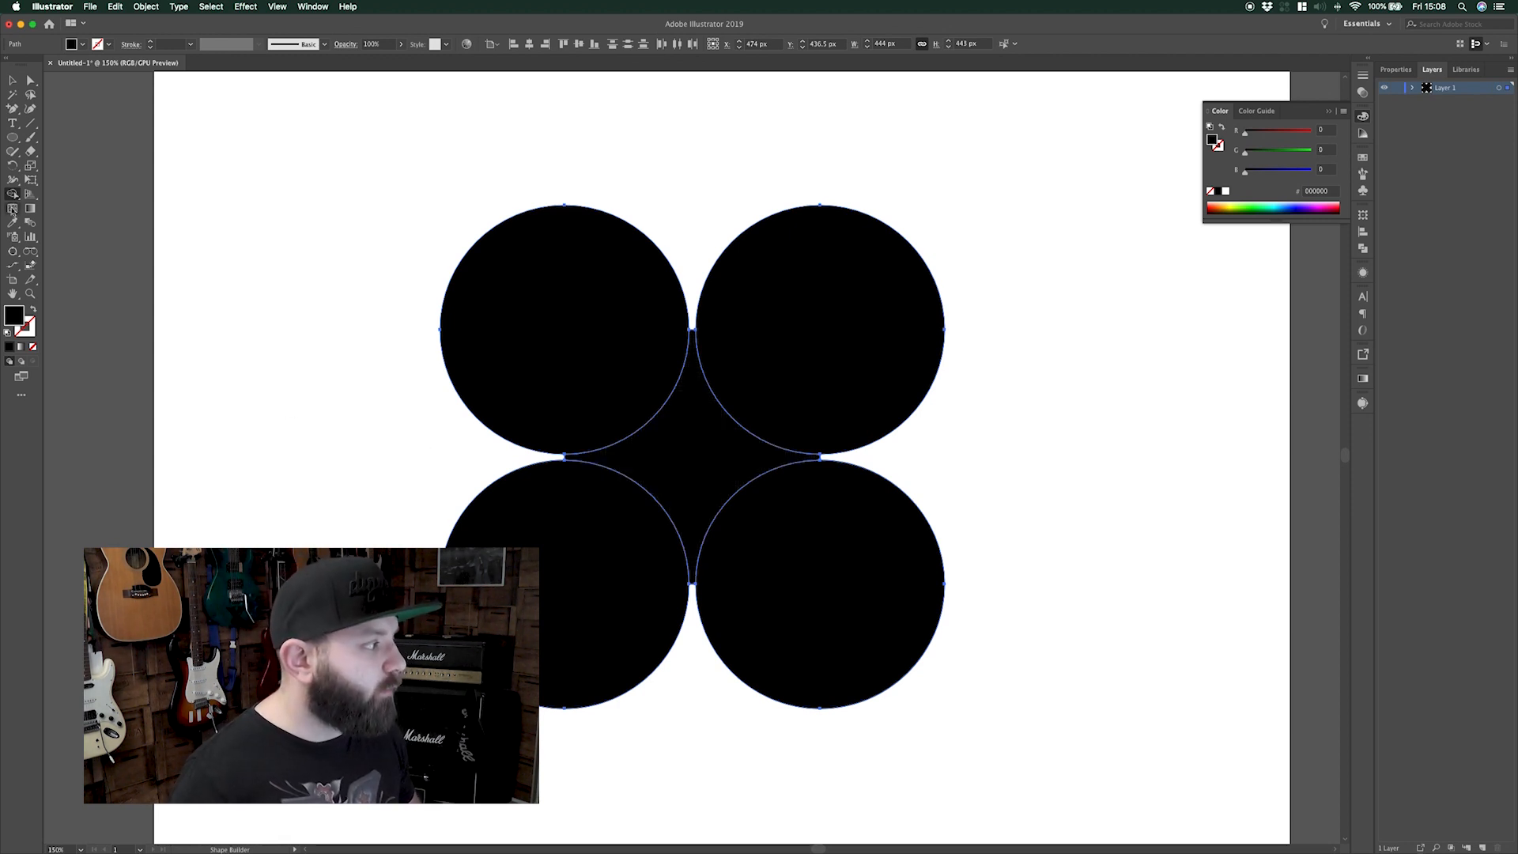
double_click(13, 193)
click(699, 252)
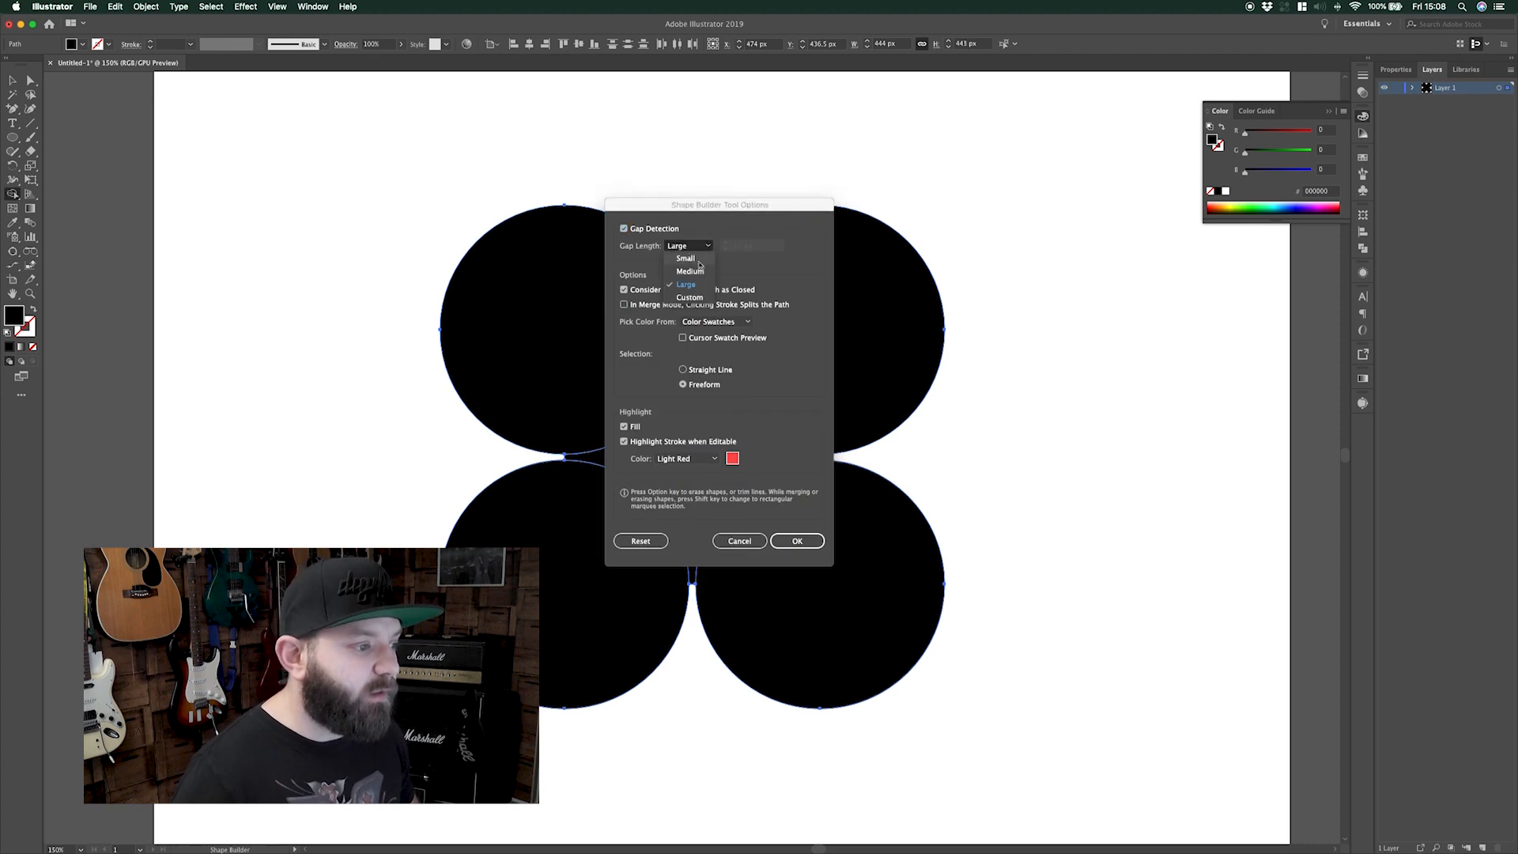
click(701, 264)
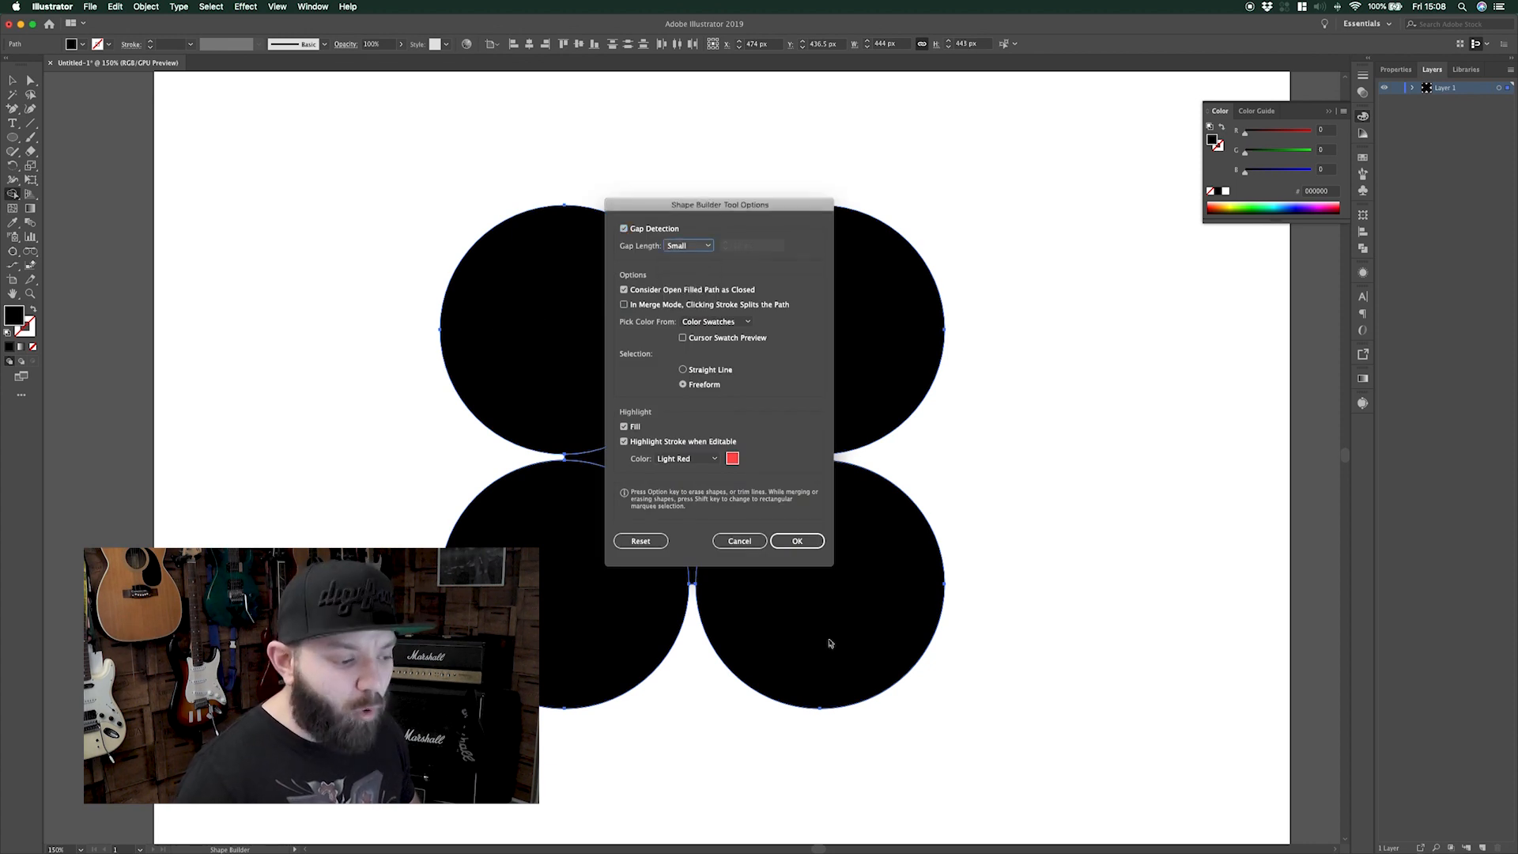
click(810, 544)
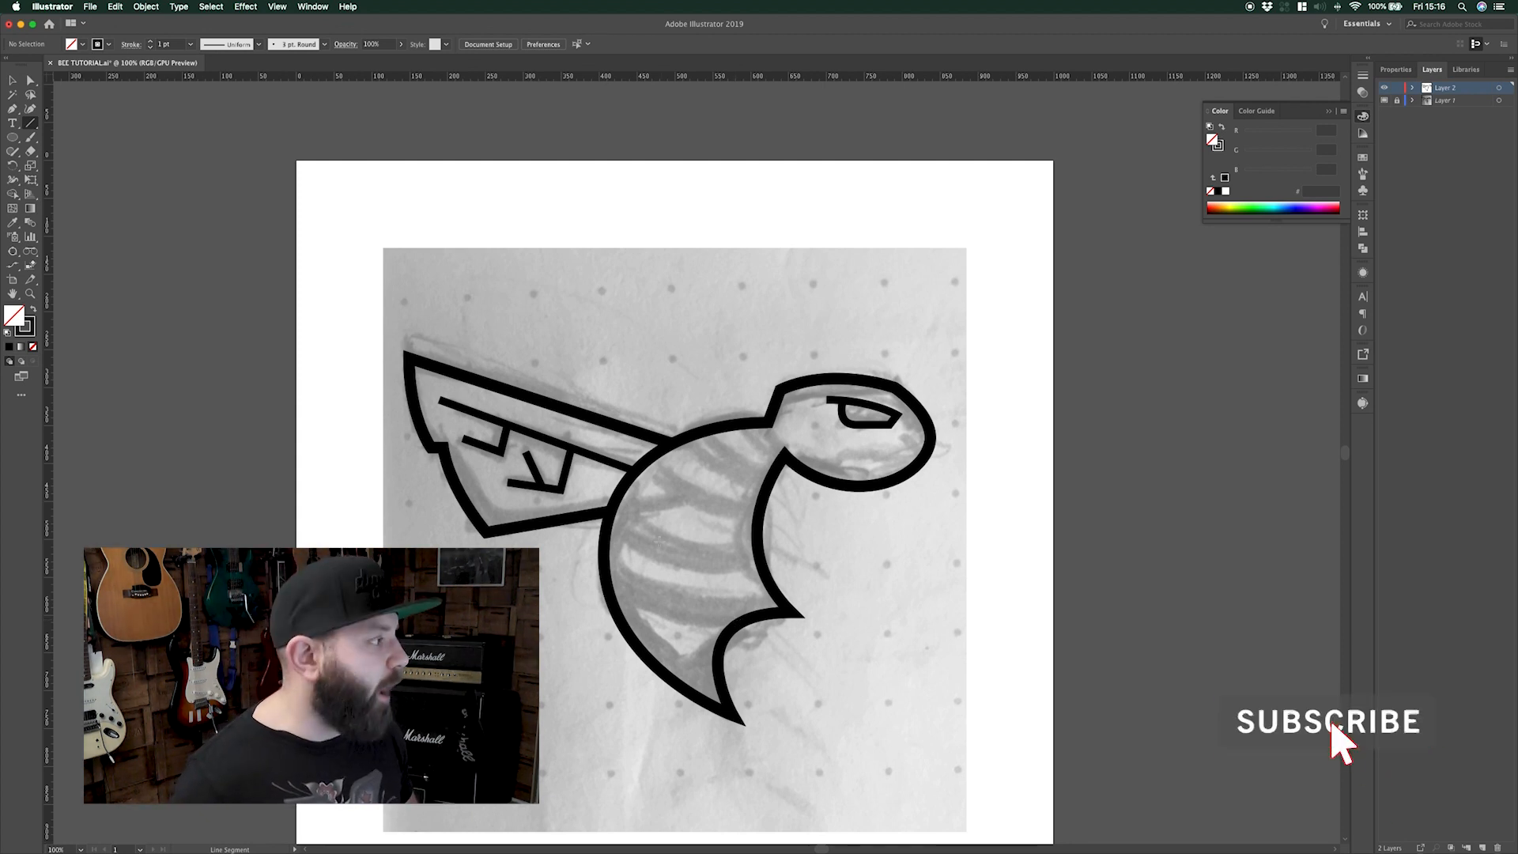
Draw two curved Pen paths across the bee's lower body, adjusting the first curve's anchors
click(12, 110)
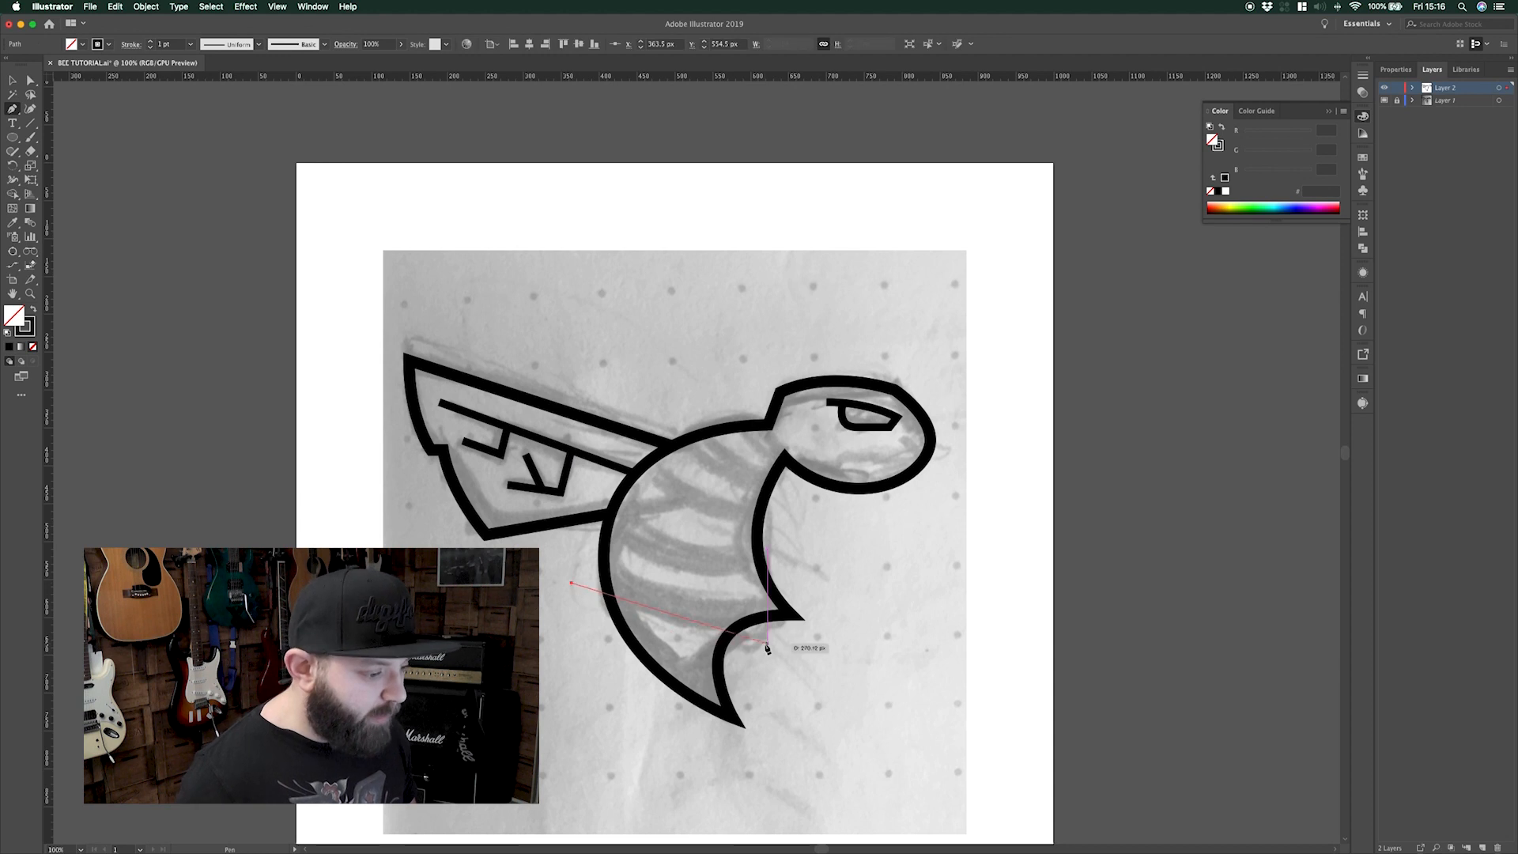
drag(840, 634, 1006, 603)
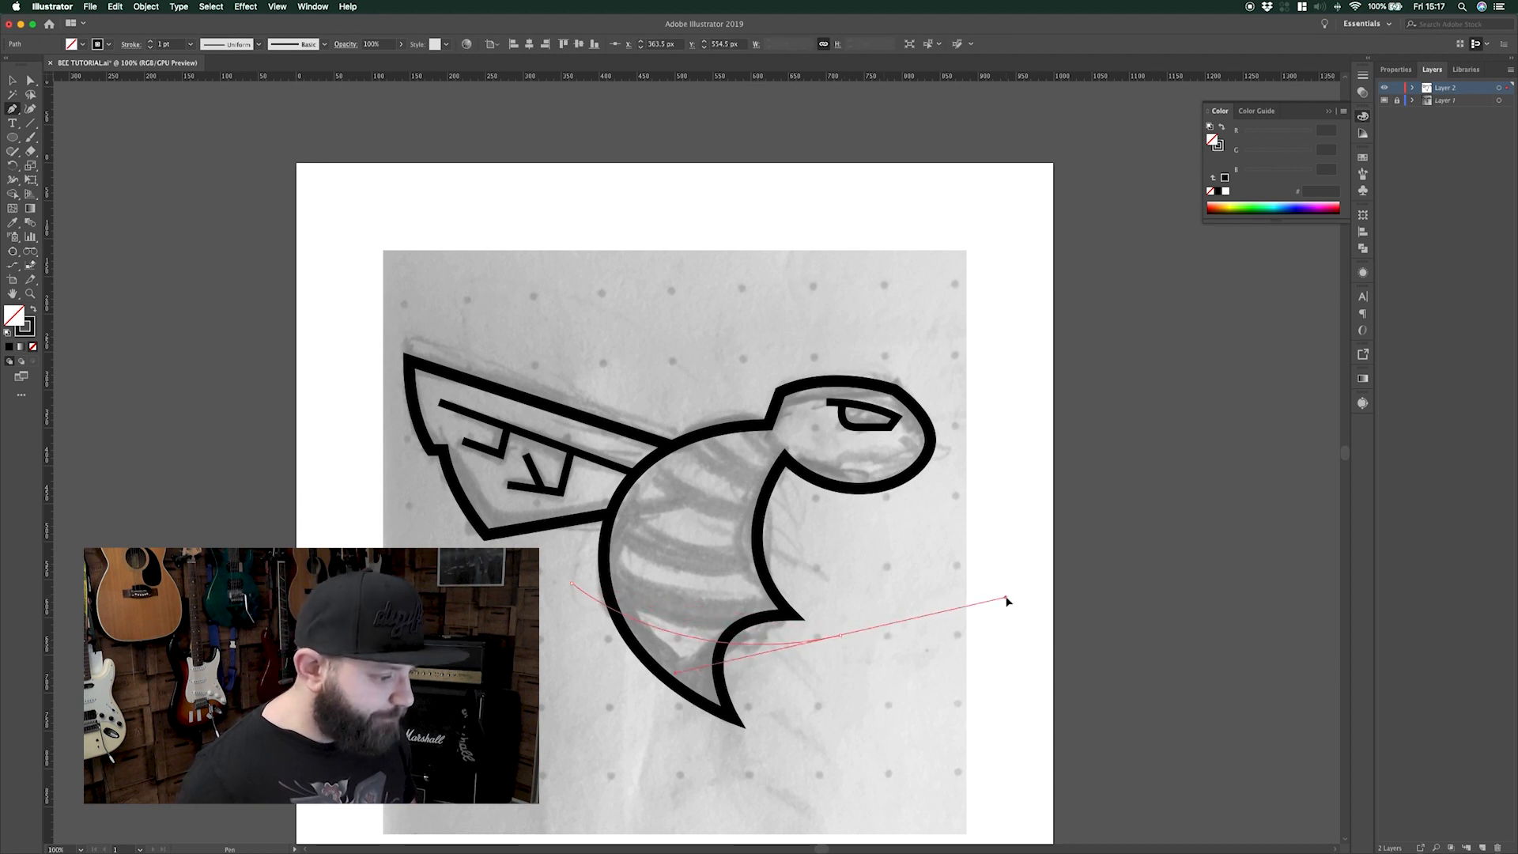
key(super)
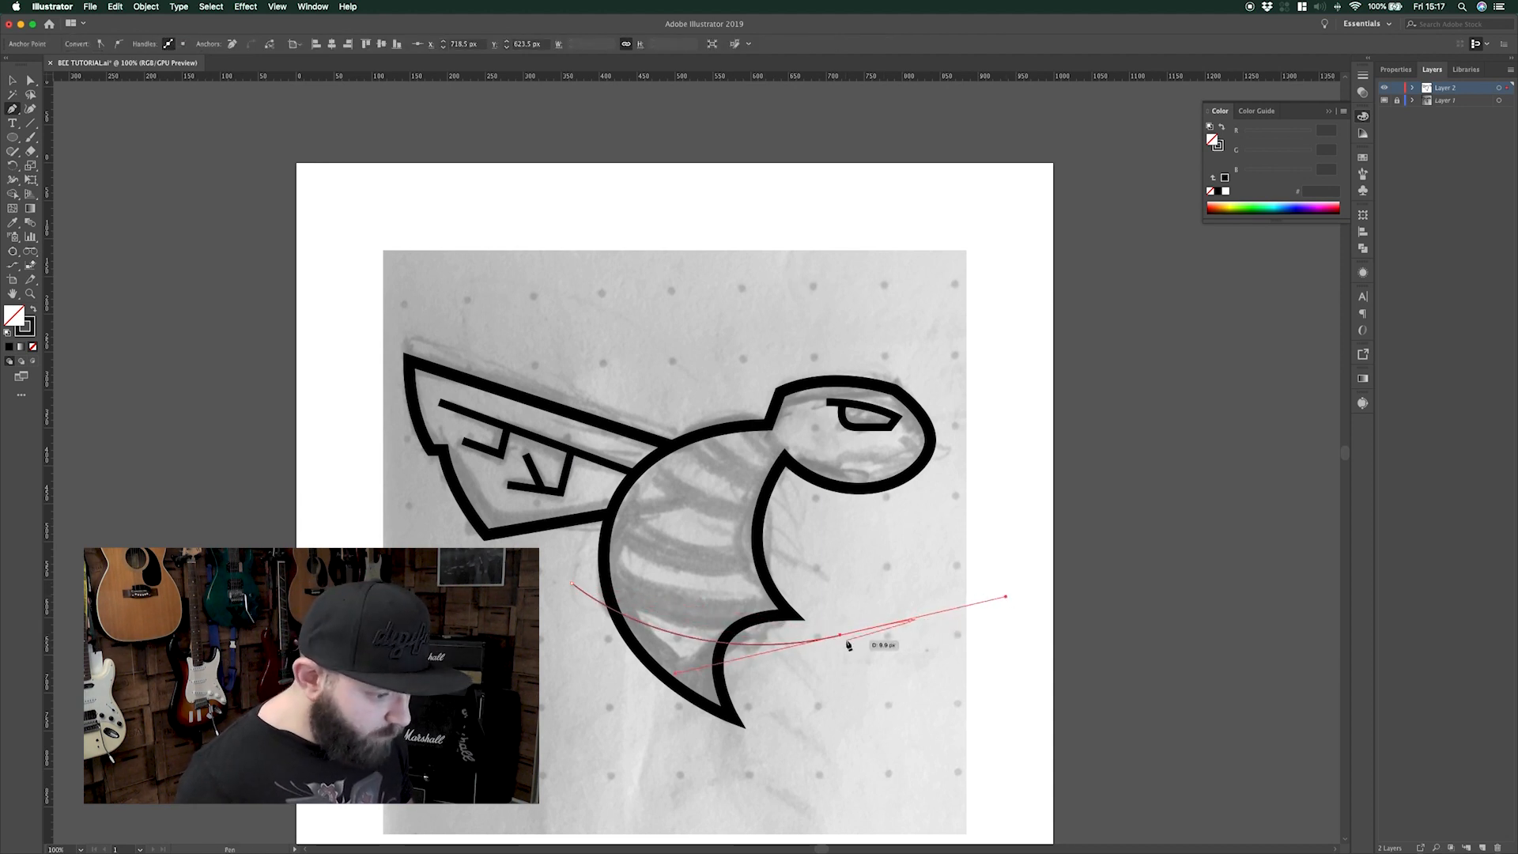
drag(840, 635, 837, 622)
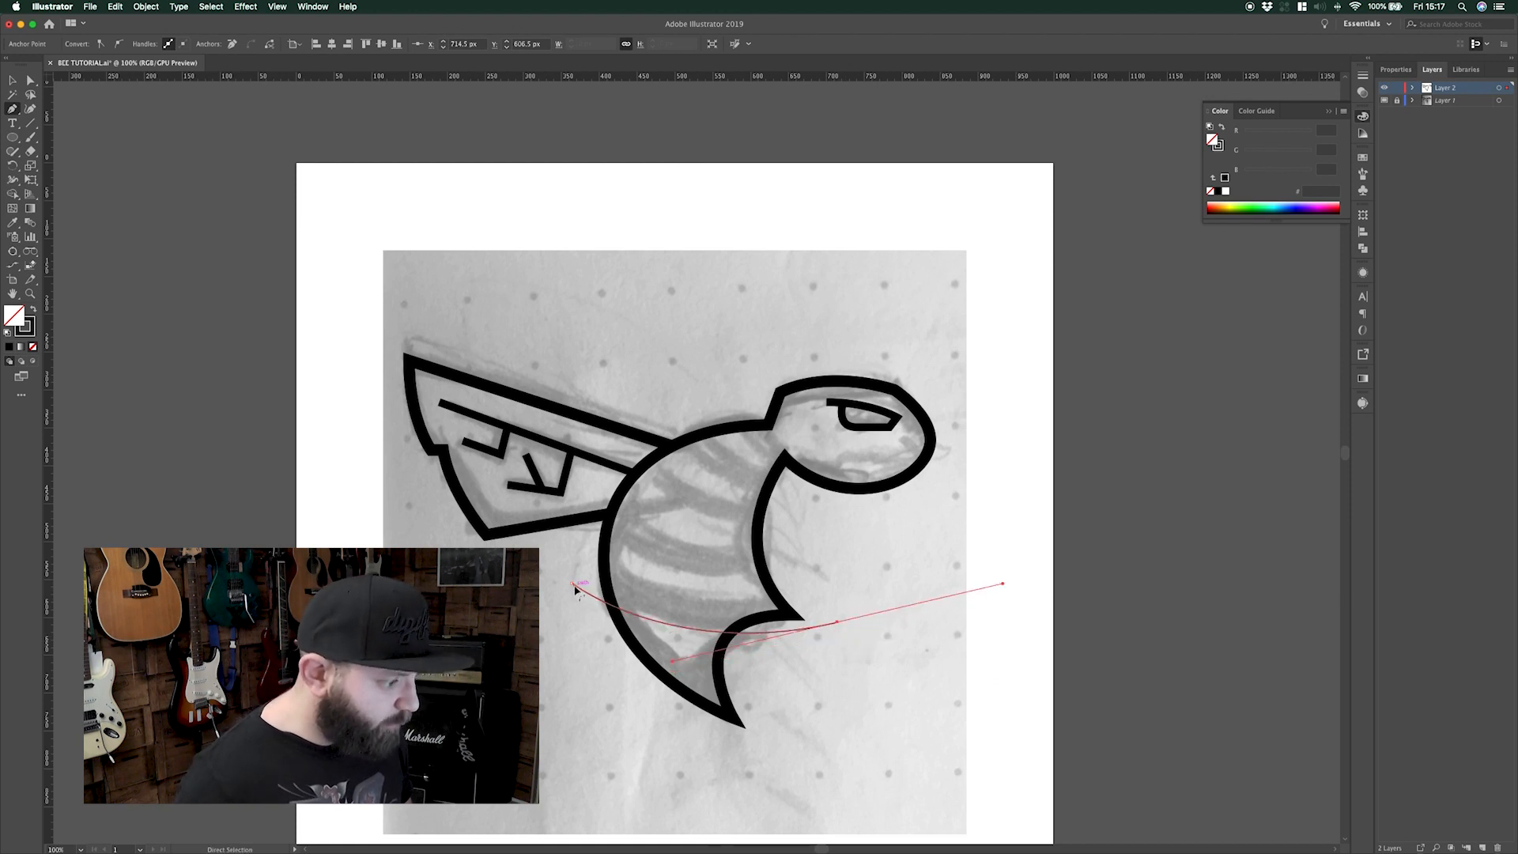
drag(572, 584, 575, 577)
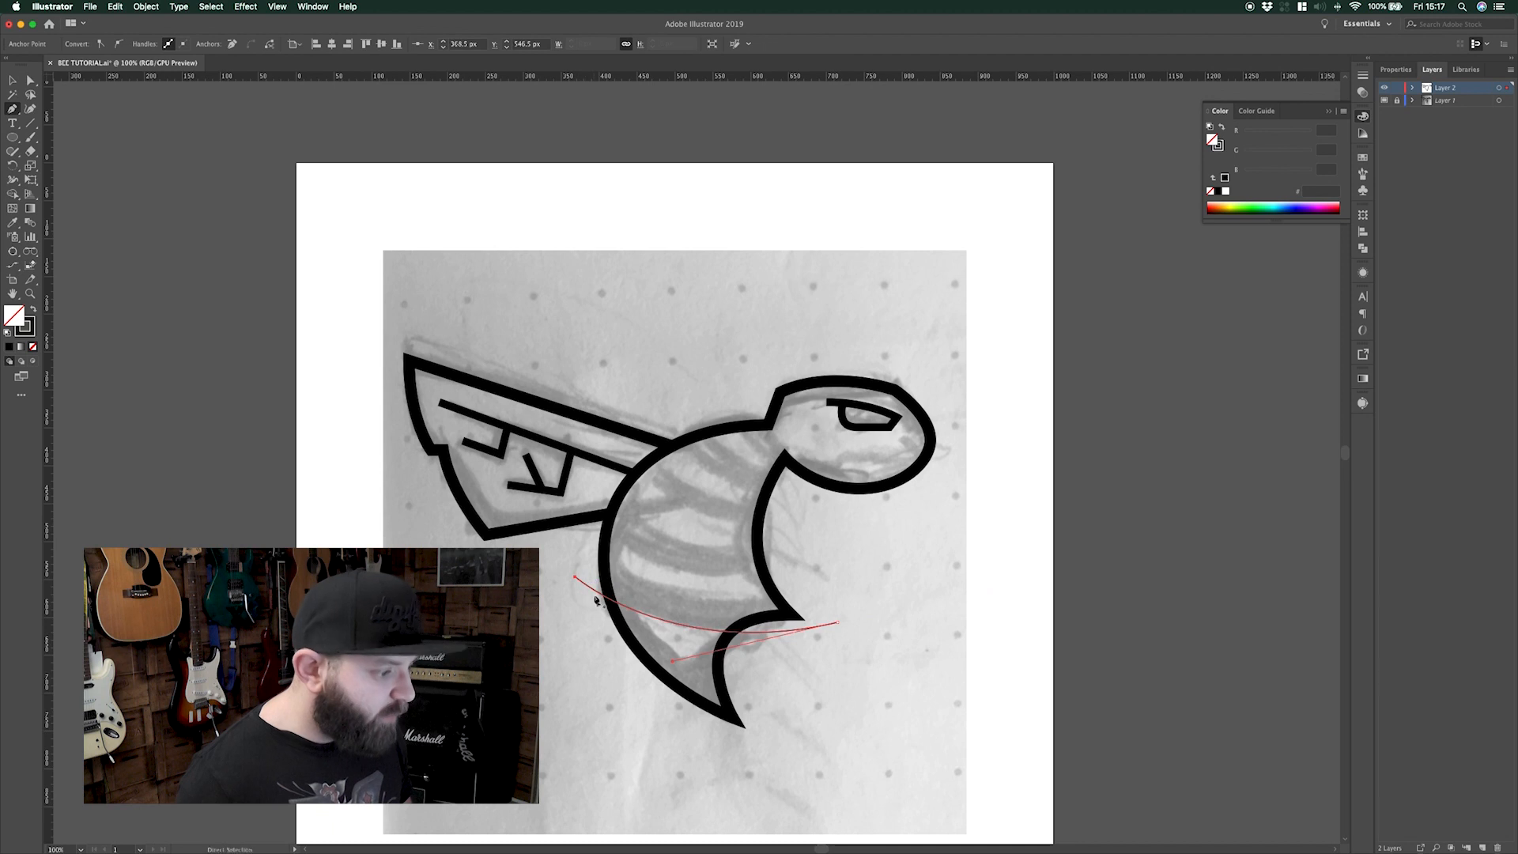
click(591, 535)
drag(818, 589, 992, 557)
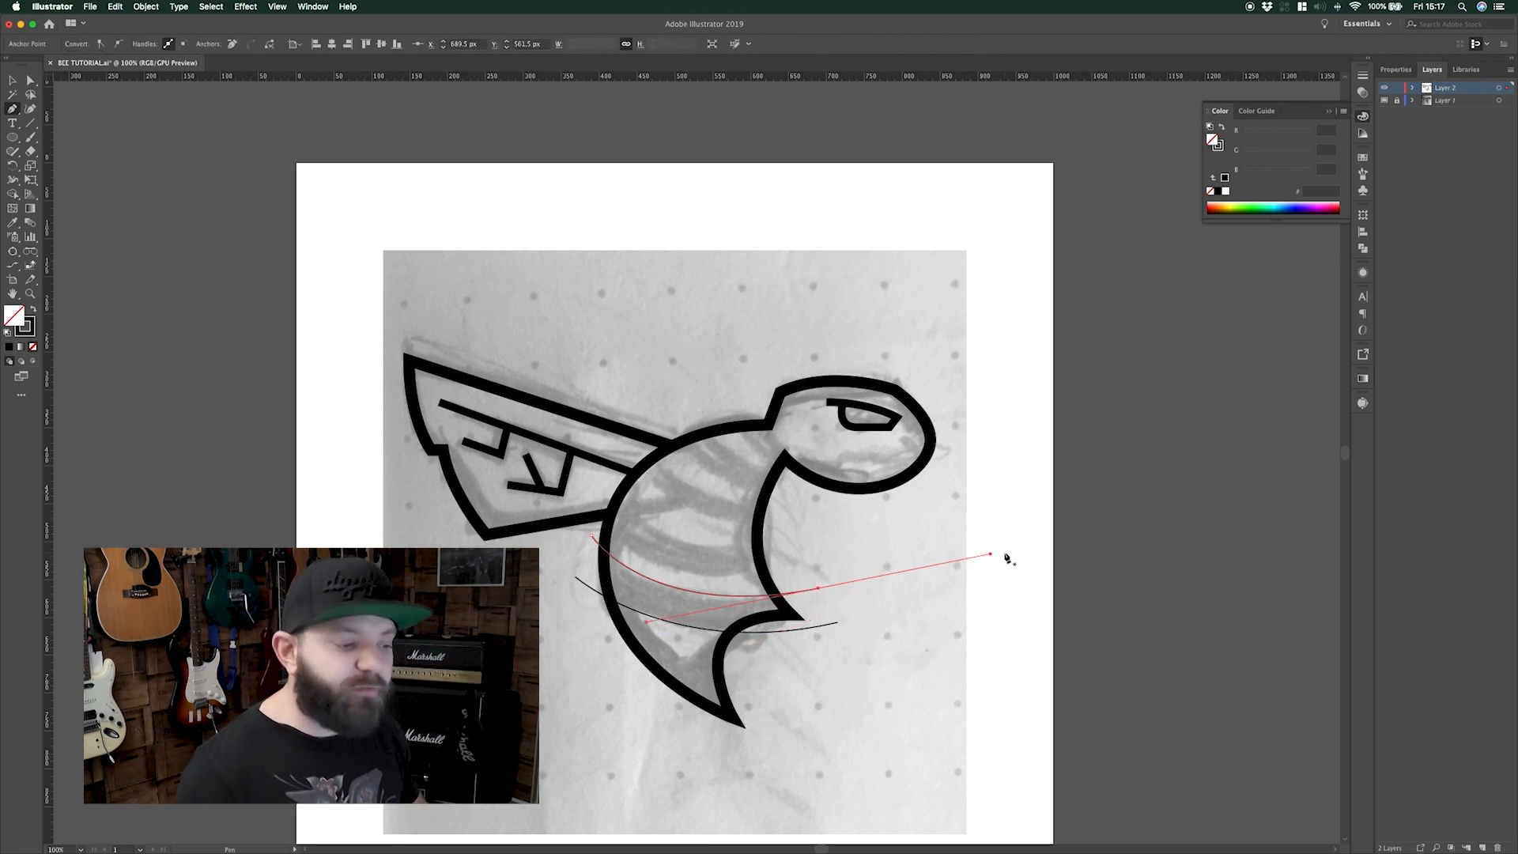
key(v)
click(857, 547)
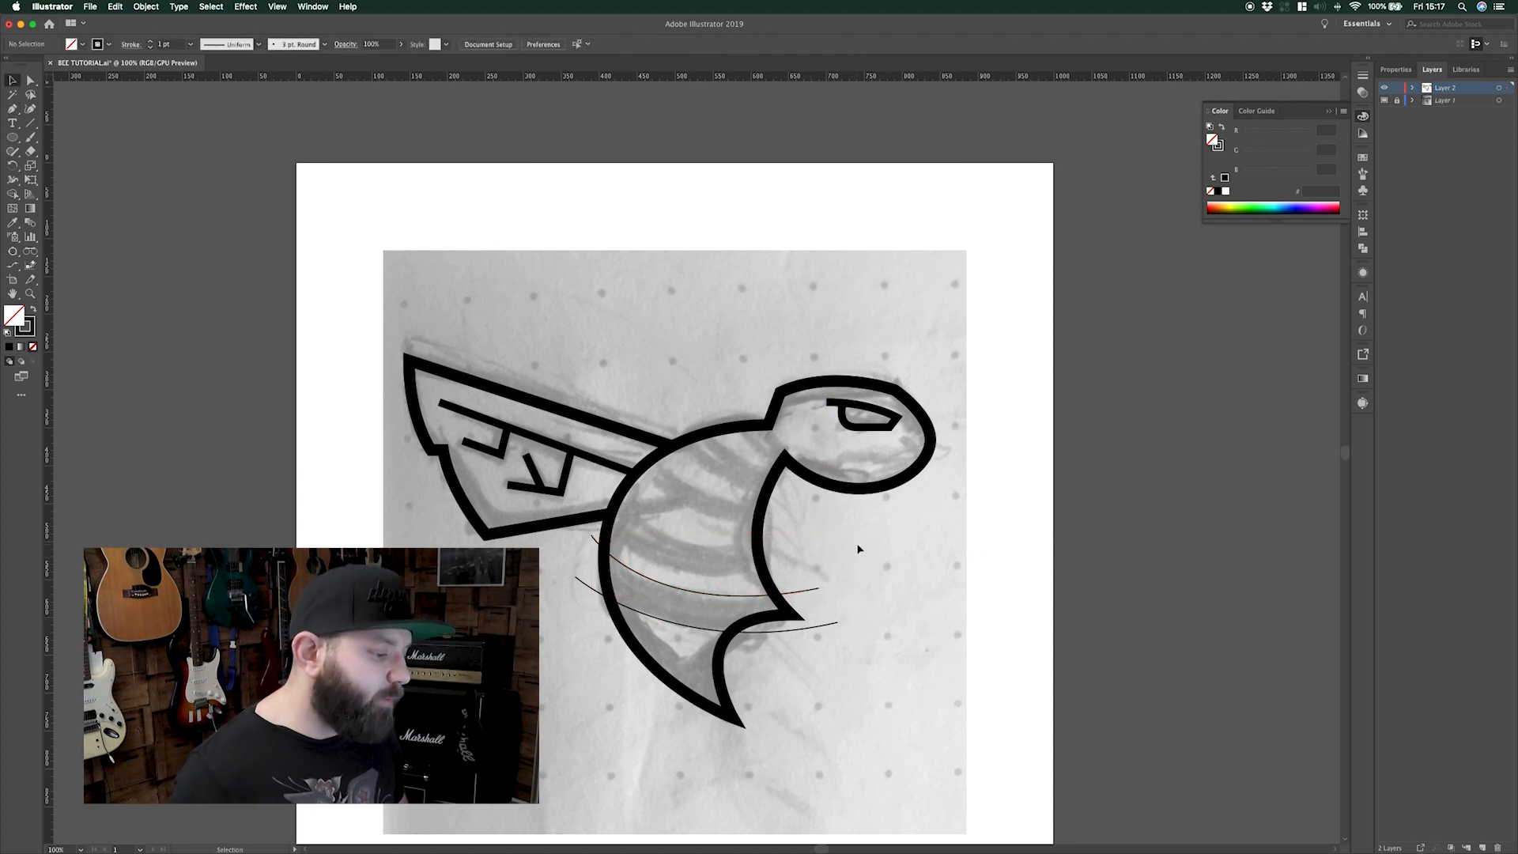
Trim the overhanging curve ends with Shape Builder and fill the band between them black
click(676, 684)
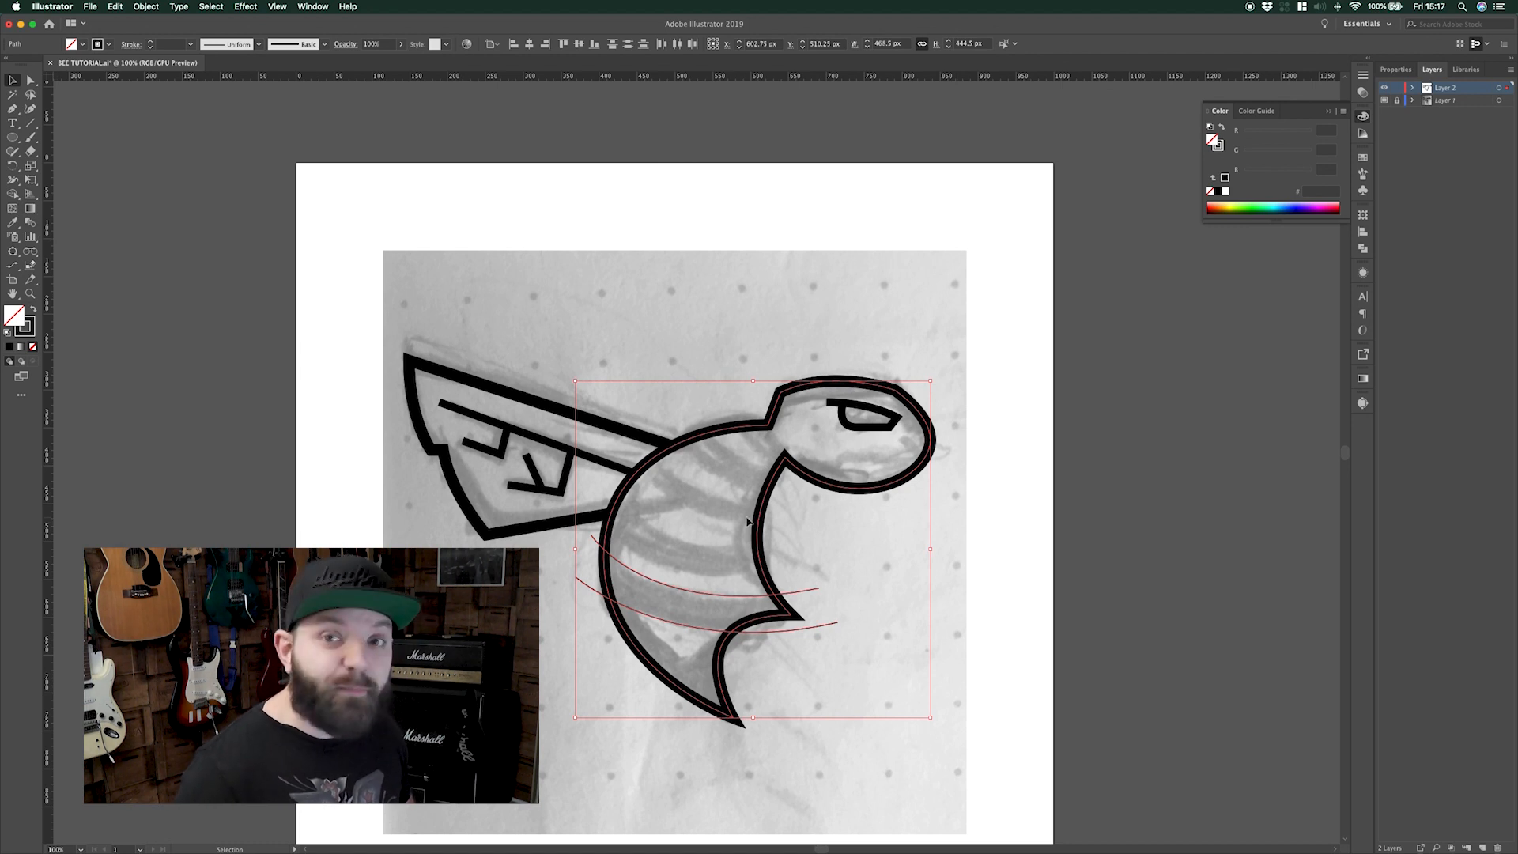
click(12, 193)
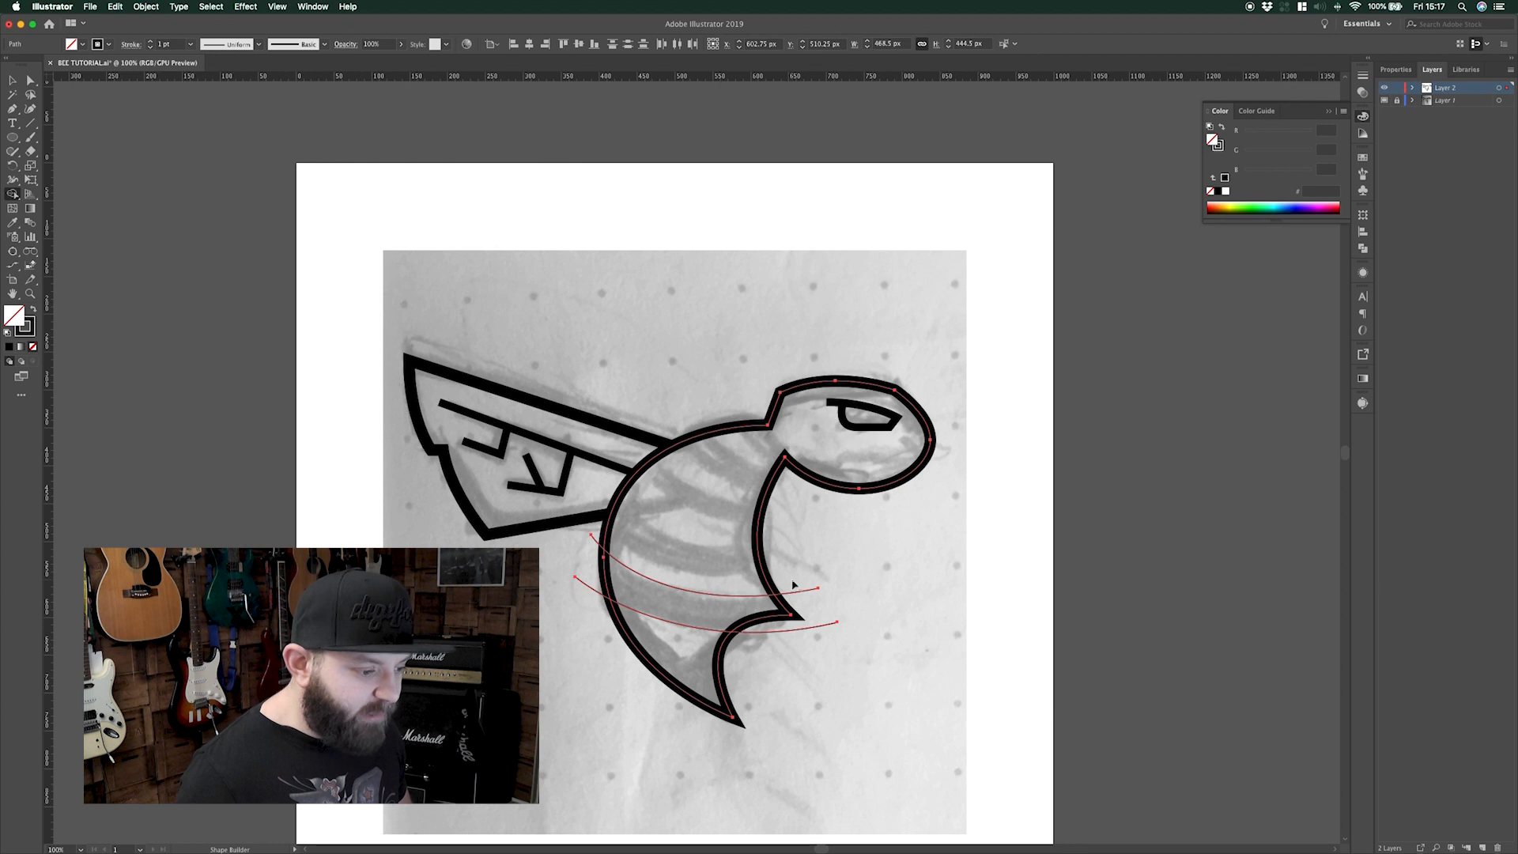
drag(820, 635, 814, 633)
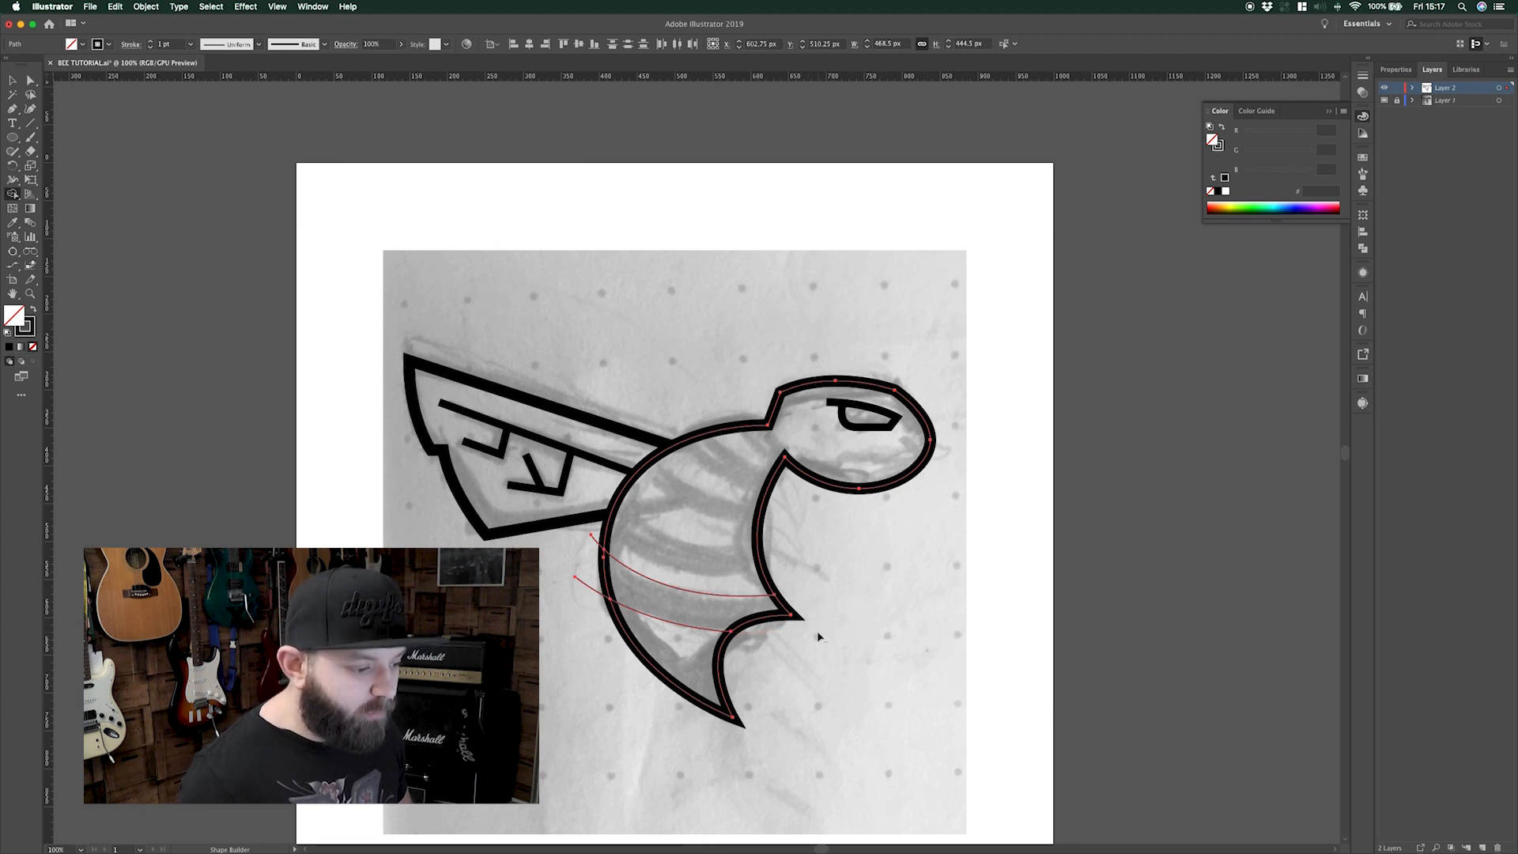
drag(594, 547, 588, 605)
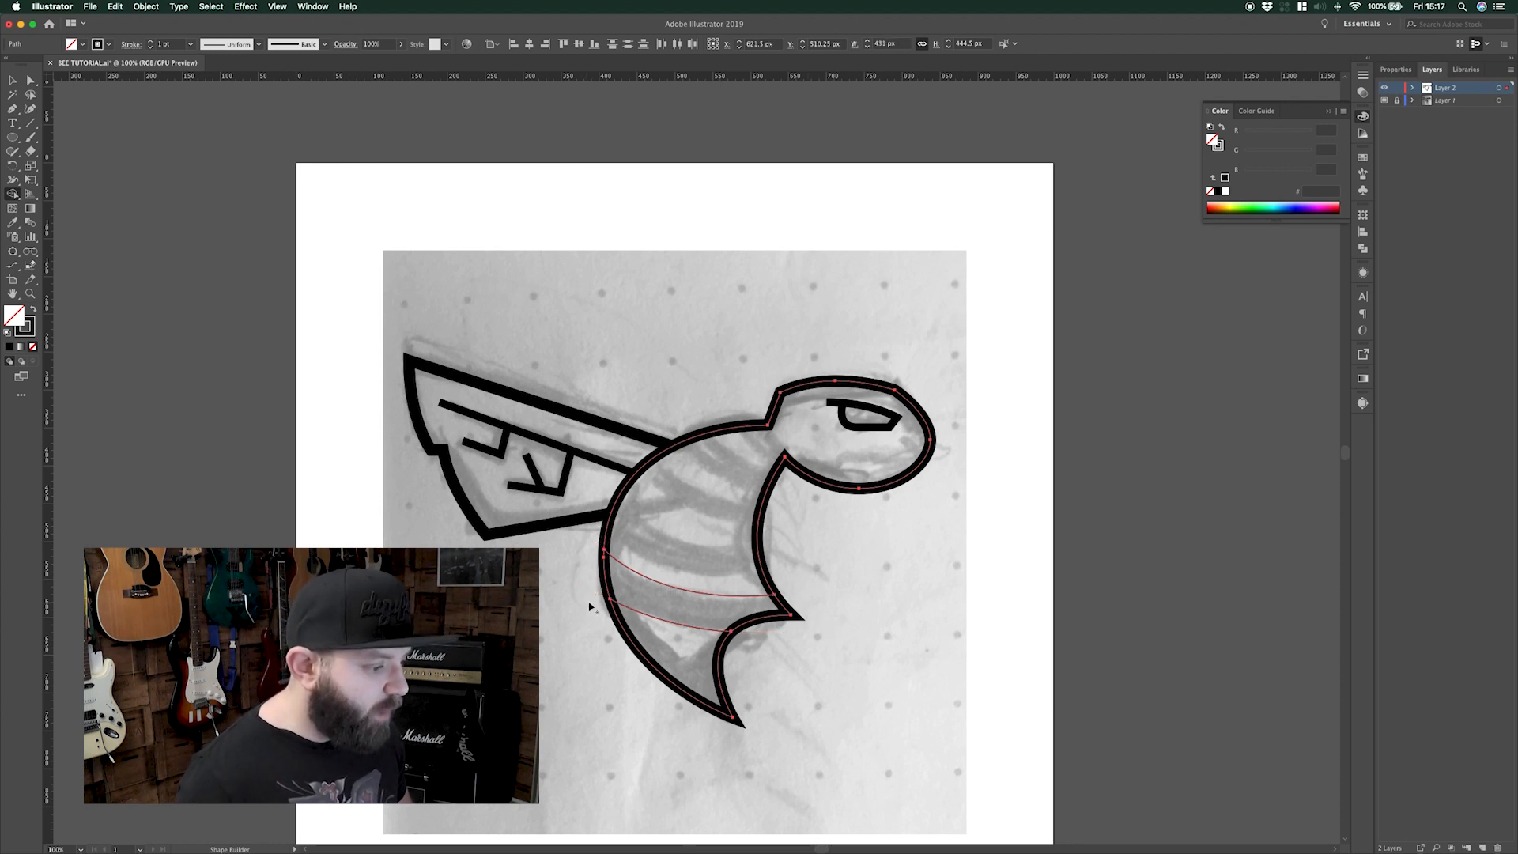
click(670, 597)
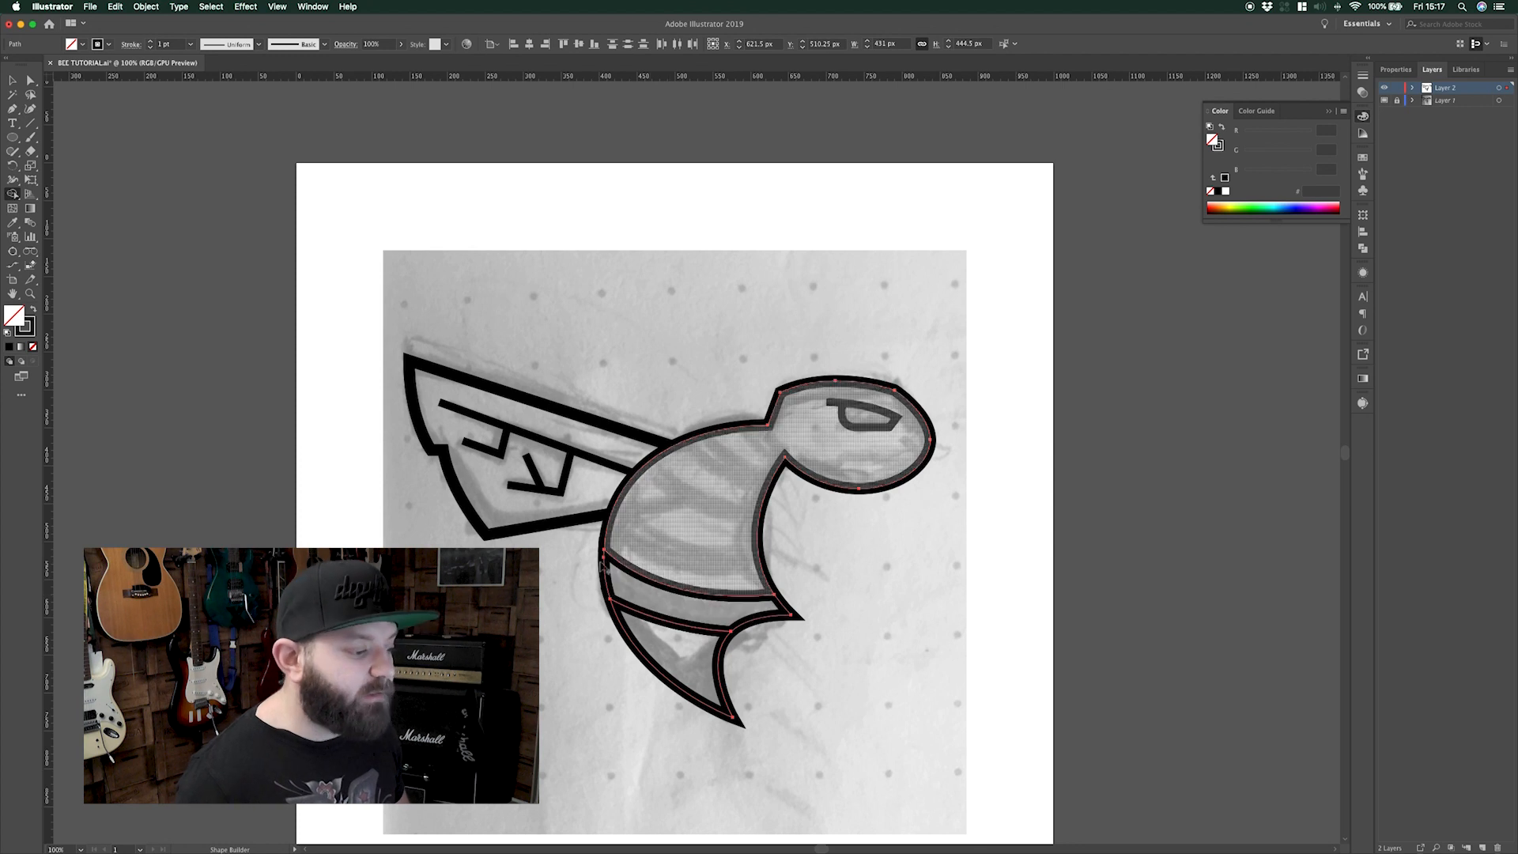
click(13, 347)
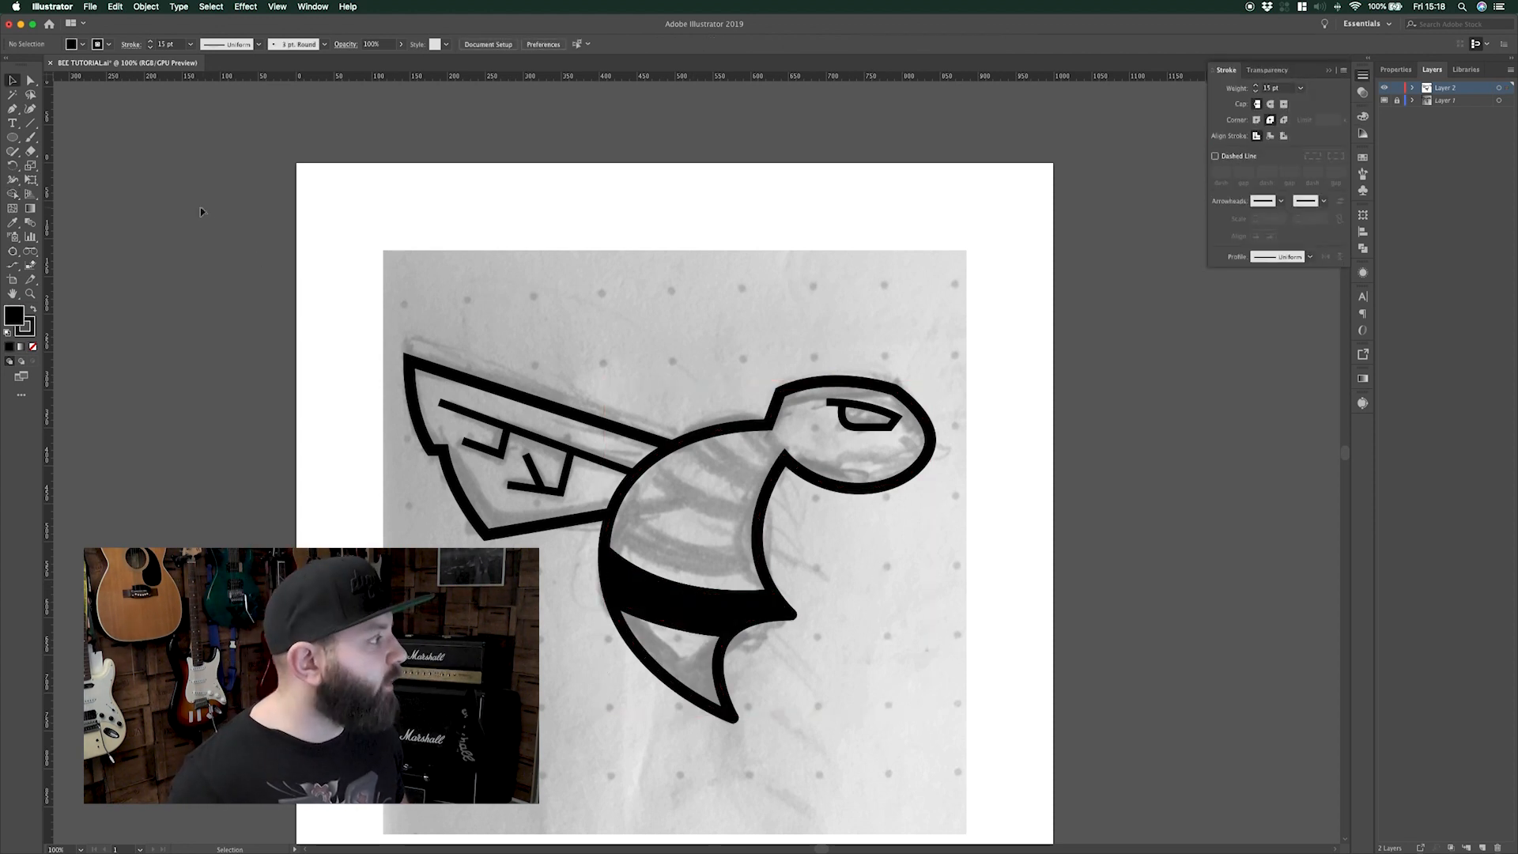
Draw a curved Pen path from the body's left edge across to its right side
click(444, 540)
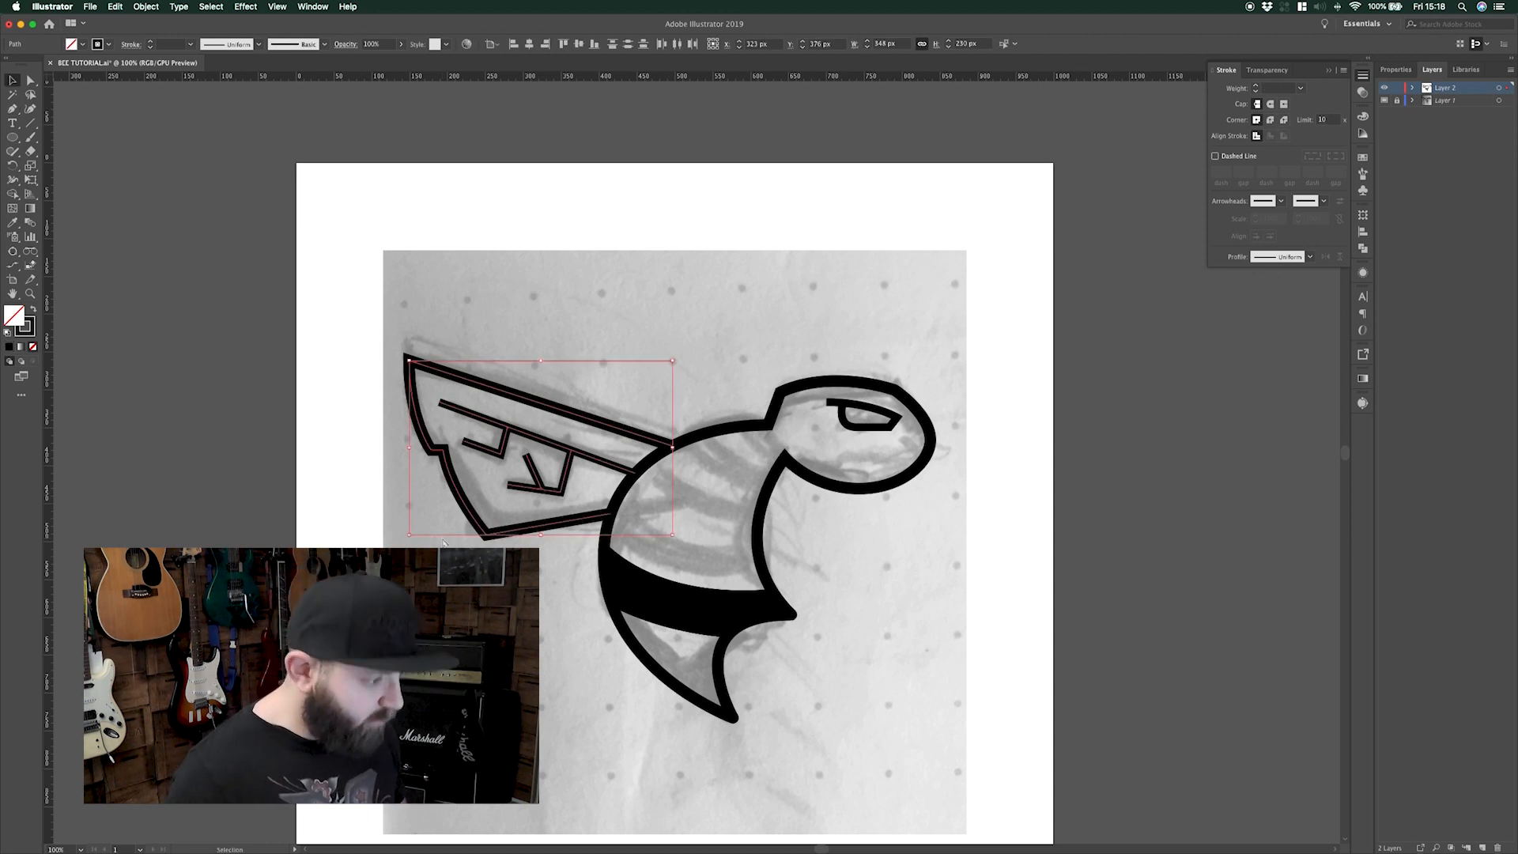
click(444, 542)
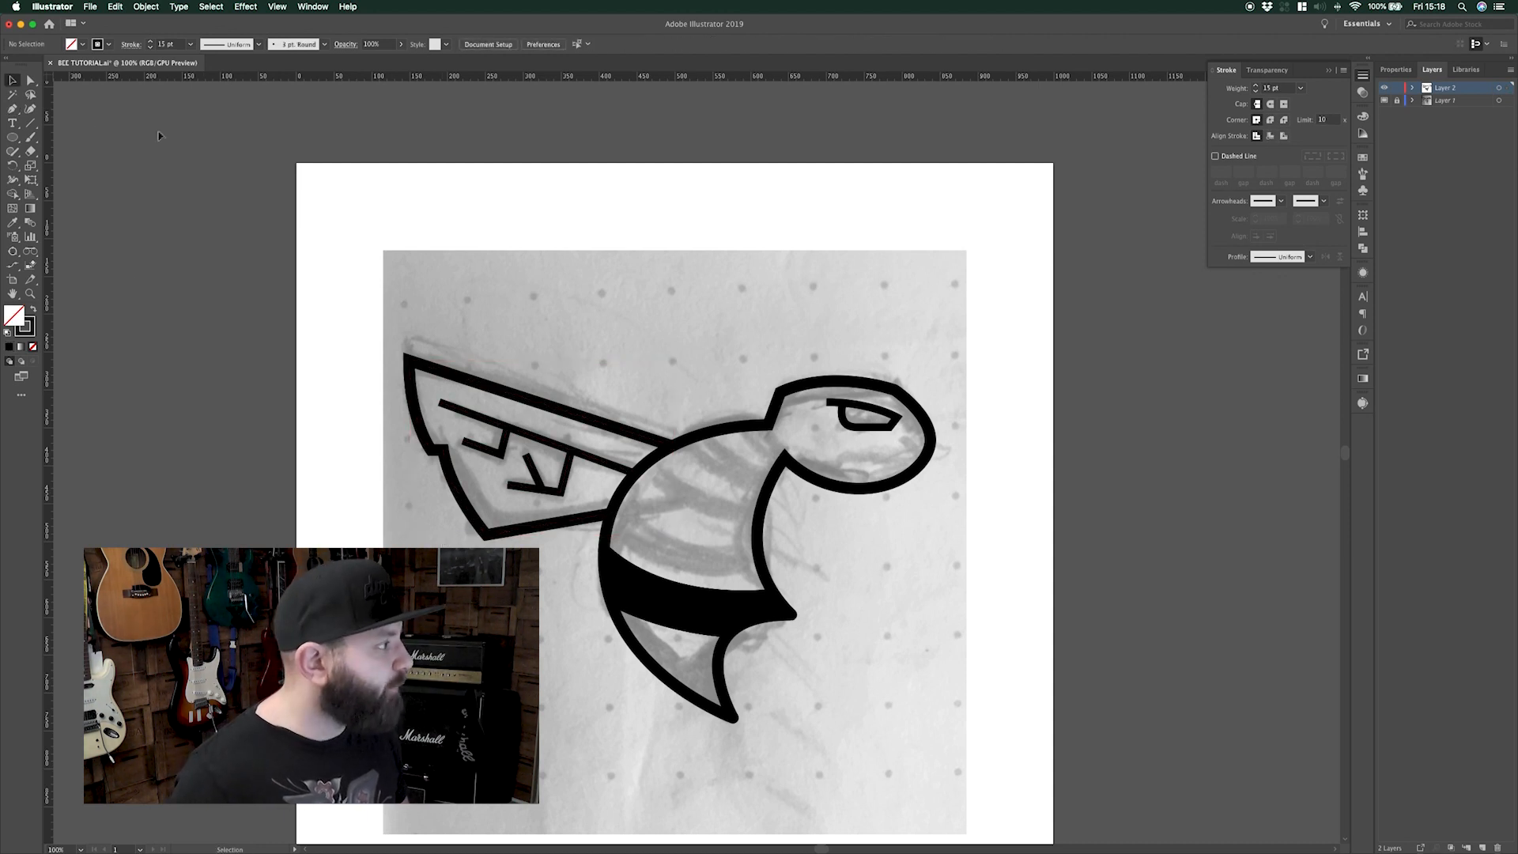
click(12, 109)
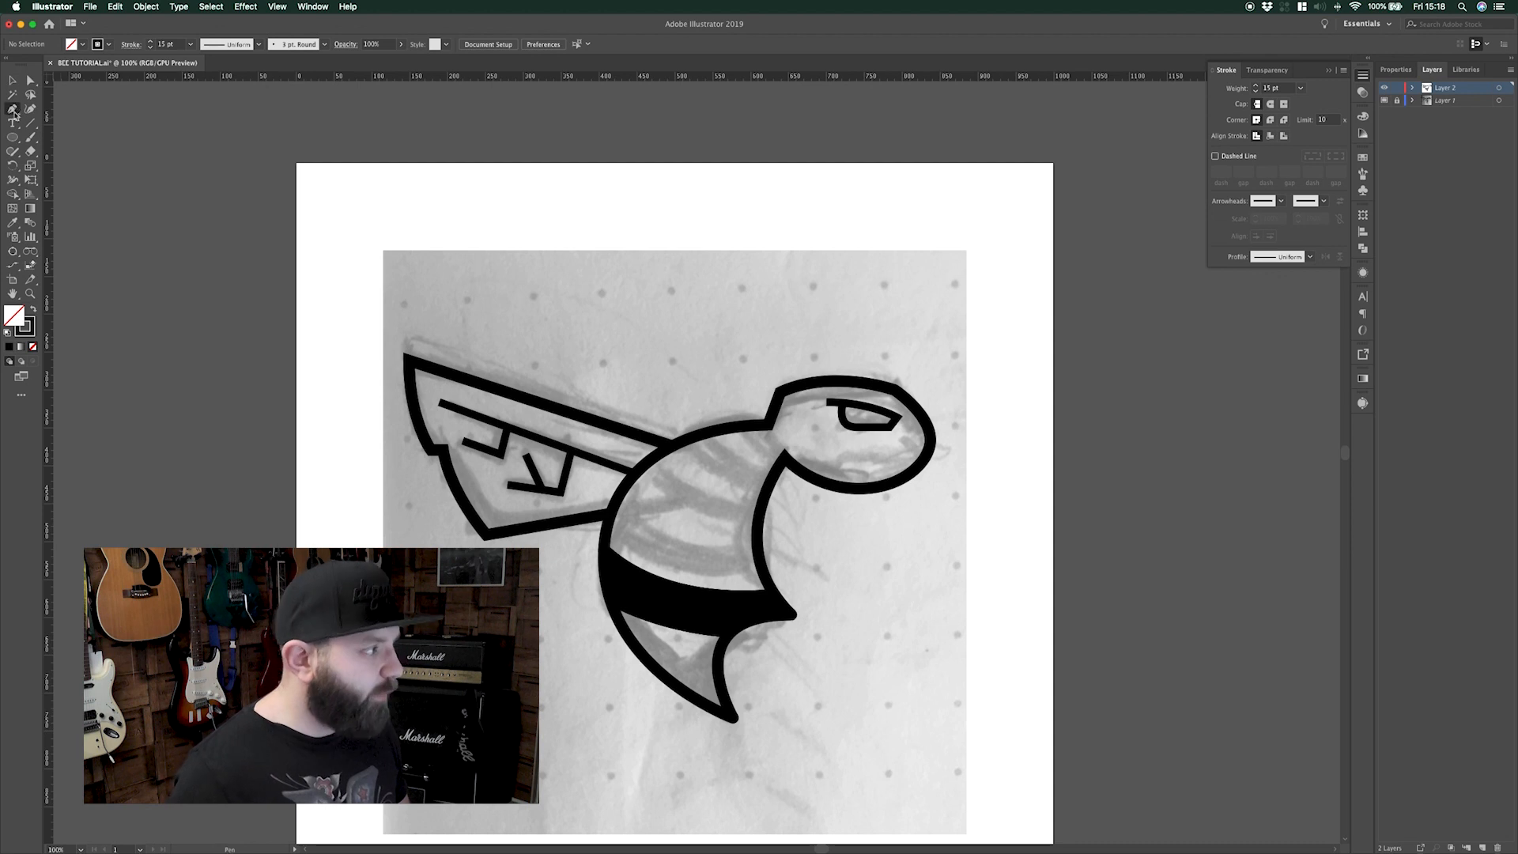
click(597, 487)
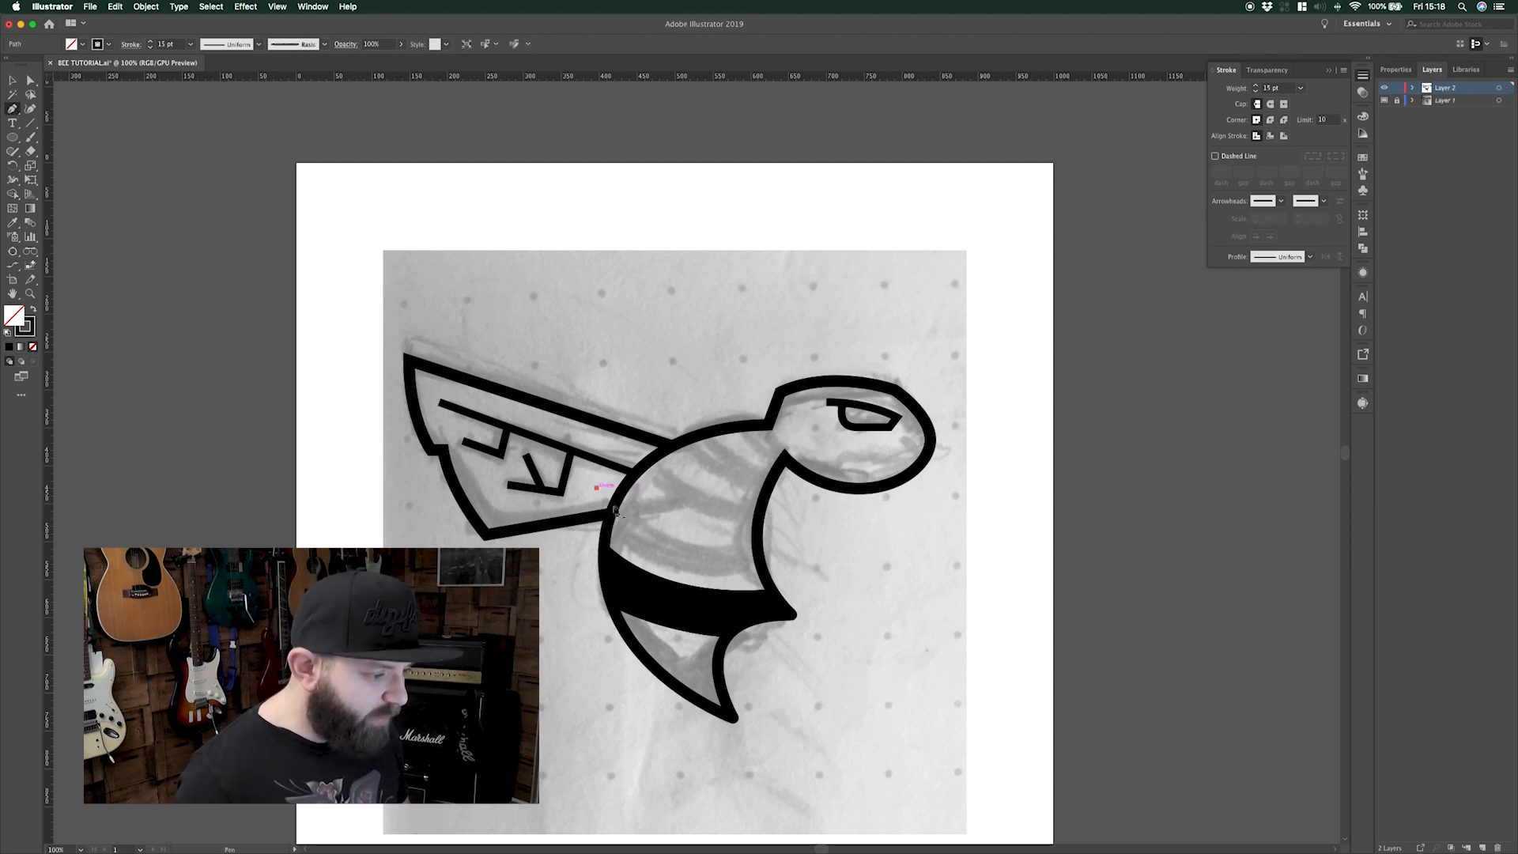
drag(789, 556, 936, 544)
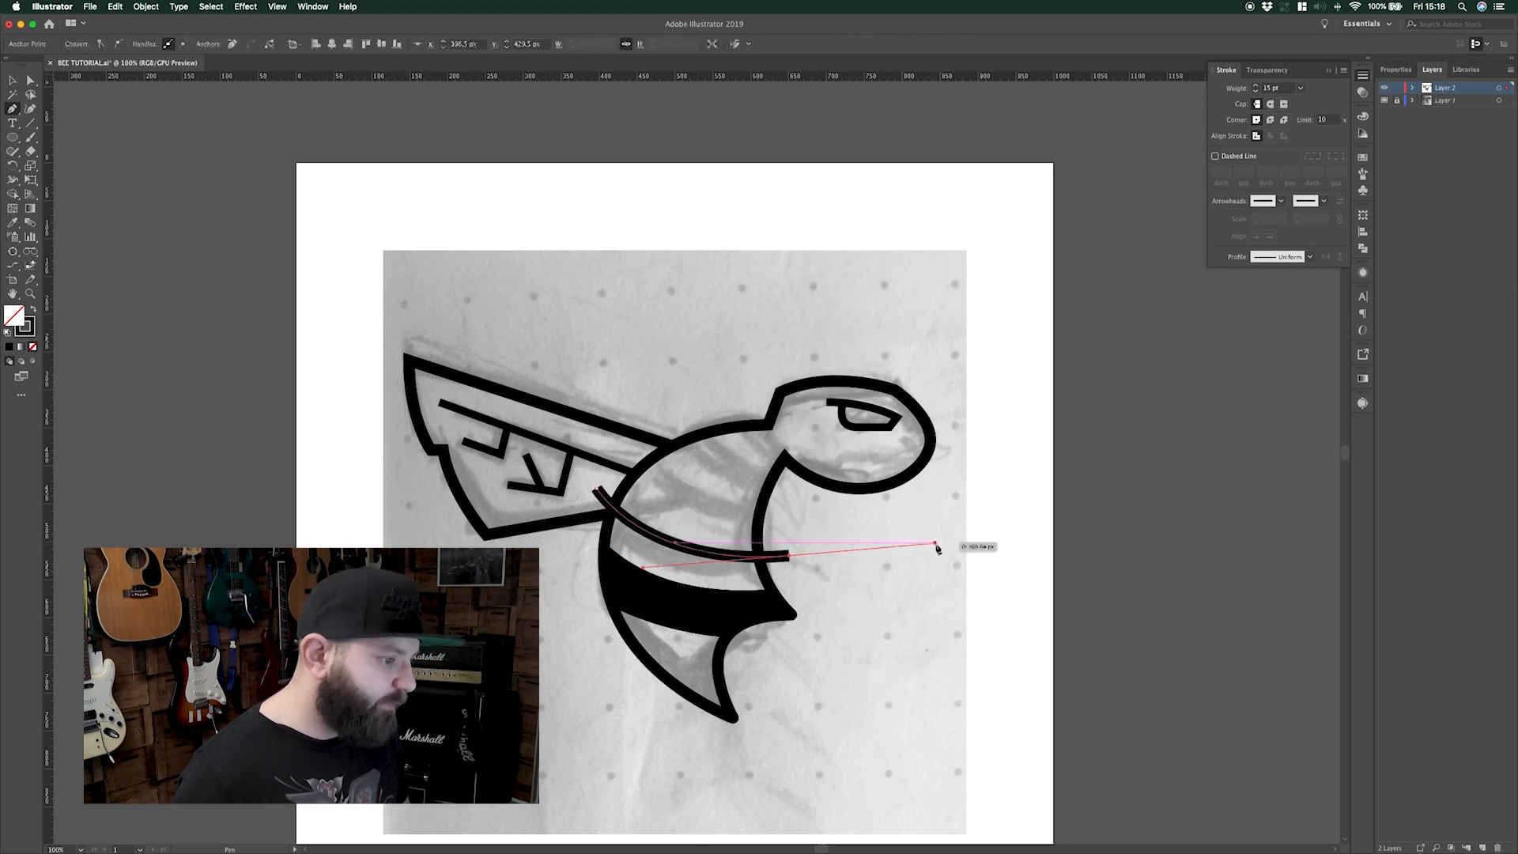
Thicken the stripe's stroke to 17 pt and nudge it into place below the head
click(1274, 88)
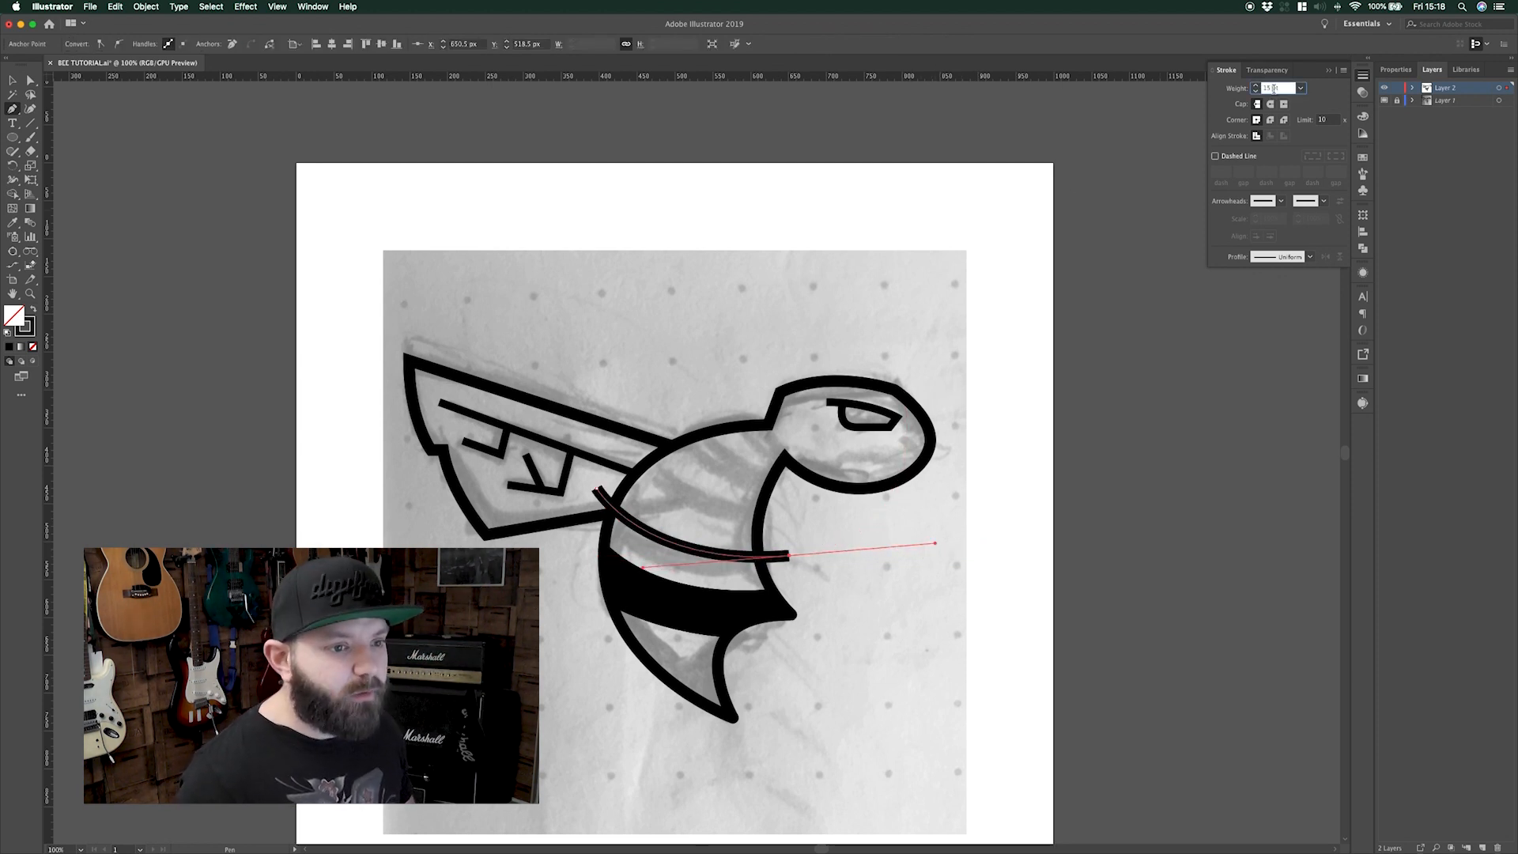
key(Up)
key(Up)
key(Up)
key(Up)
key(Up)
key(Up)
key(Up)
key(Up)
key(Up)
key(Up)
key(Up)
key(Up)
key(Up)
key(Up)
key(Up)
key(Up)
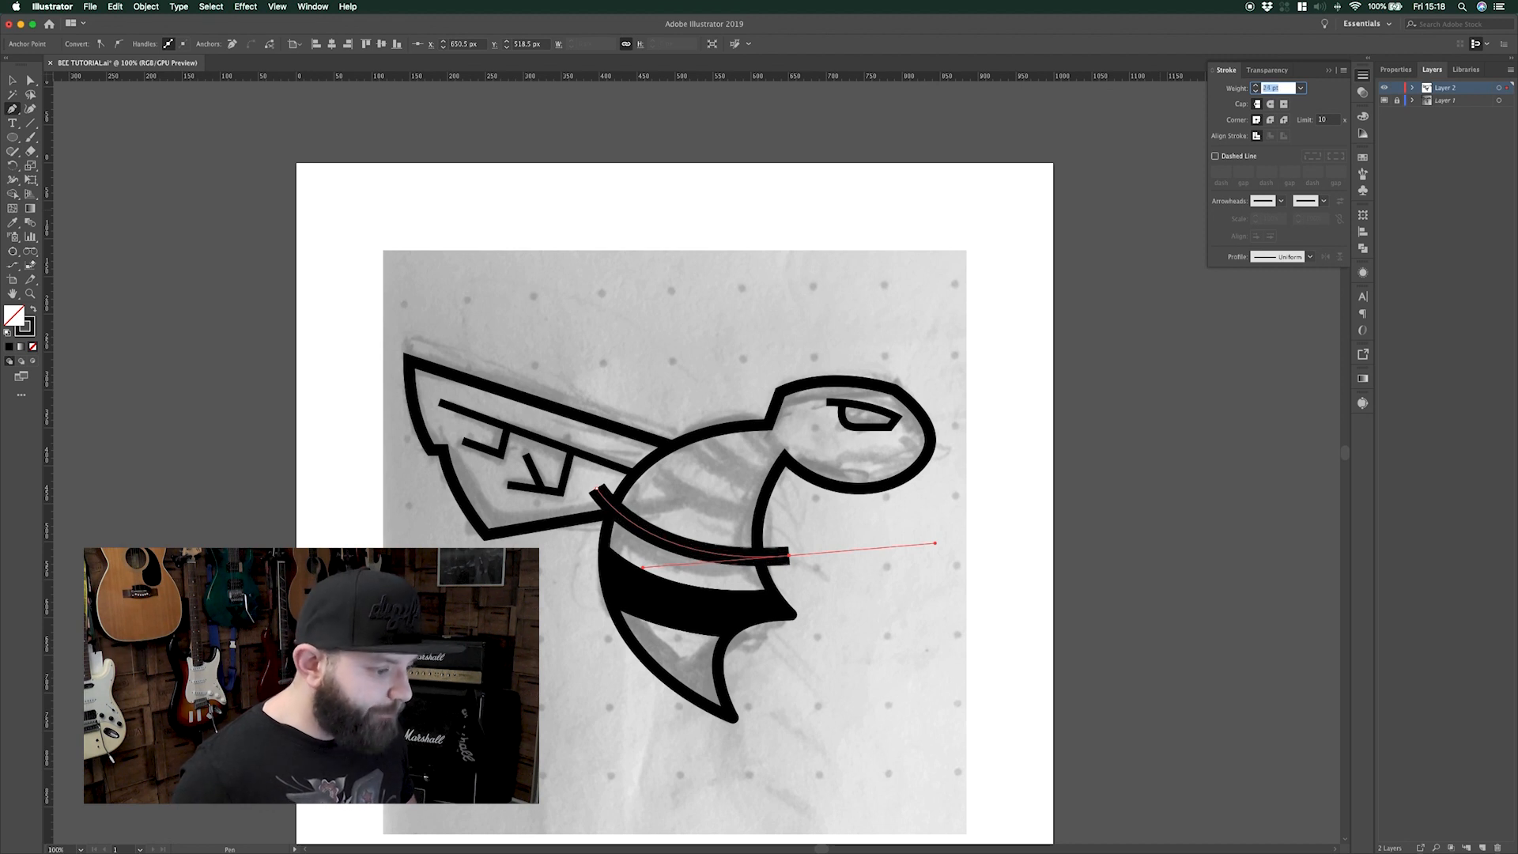
key(Up)
key(Up)
key(Up)
key(Up)
key(Up)
key(Up)
key(Up)
key(Up)
key(Up)
key(Up)
key(Up)
key(Up)
key(Up)
key(Up)
key(Up)
key(Up)
key(Up)
key(Up)
key(Up)
key(Up)
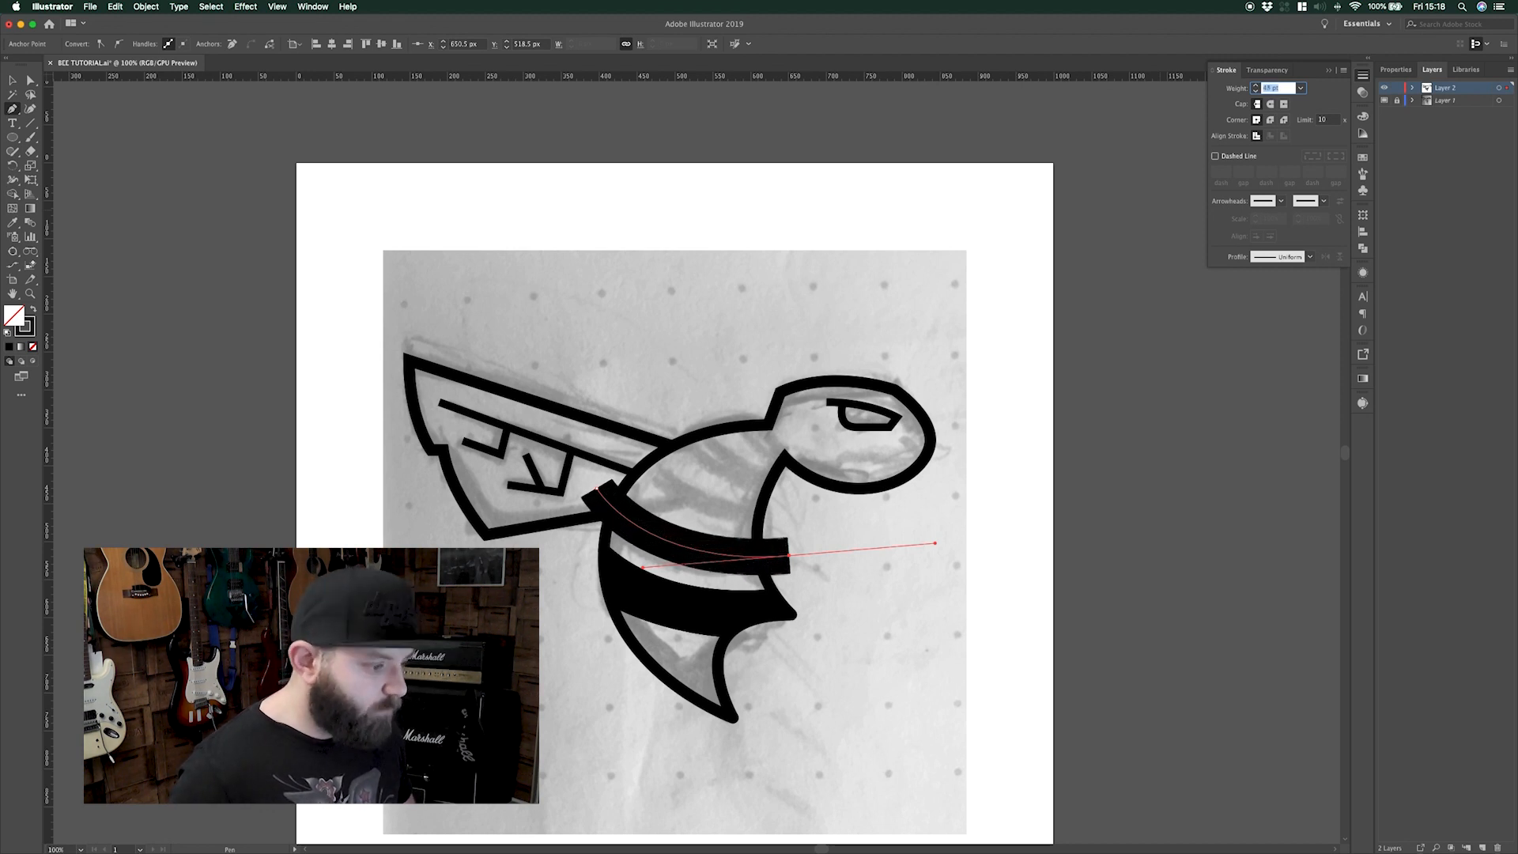
key(Up)
key(Up)
key(Up)
key(Up)
key(Up)
key(v)
drag(714, 554, 731, 544)
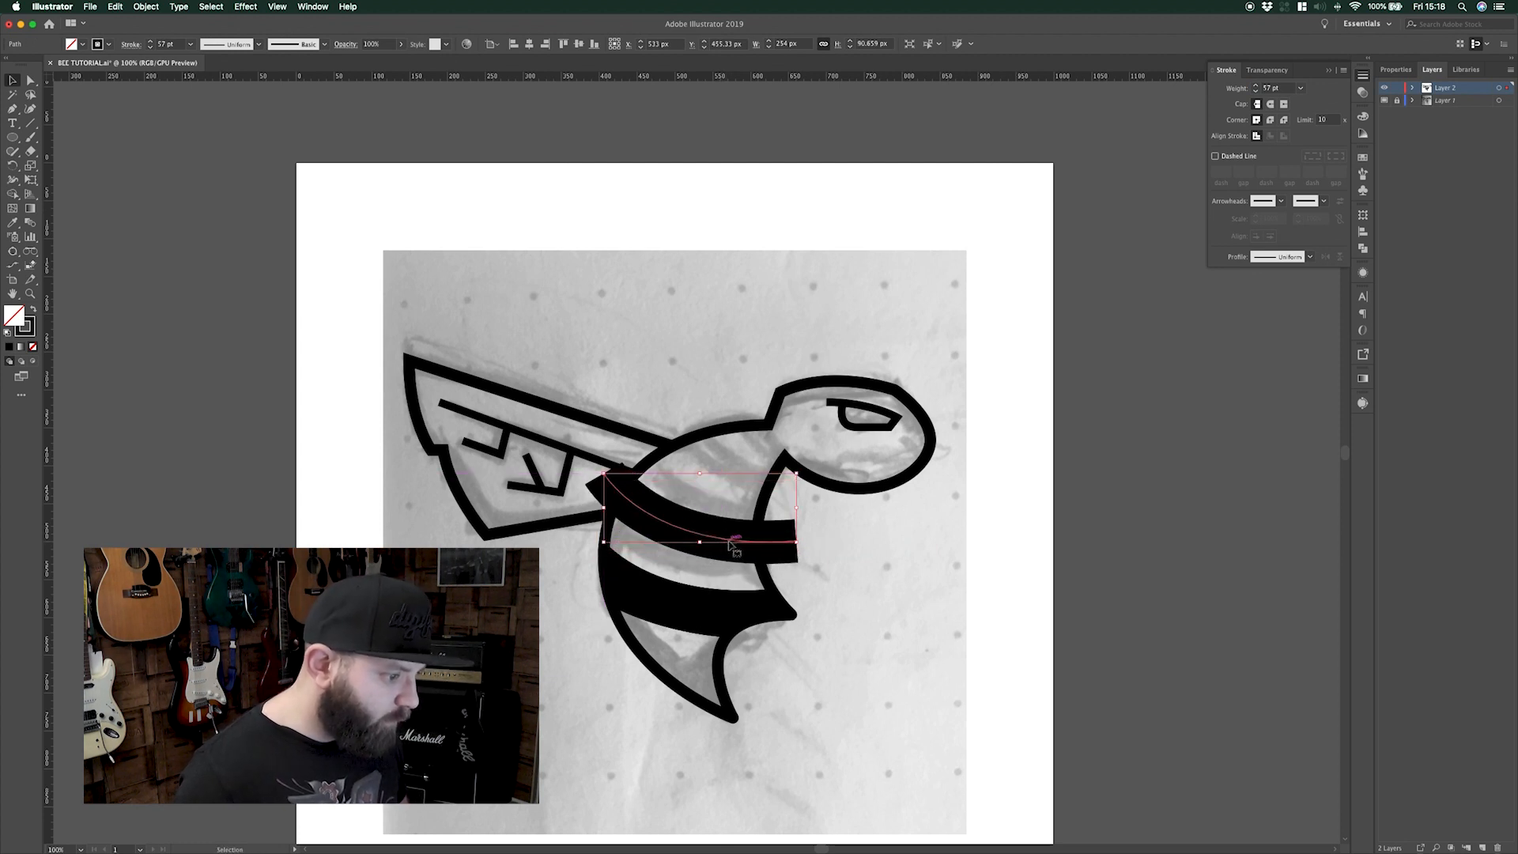
key(Left)
key(Left)
key(Left)
drag(748, 551, 745, 544)
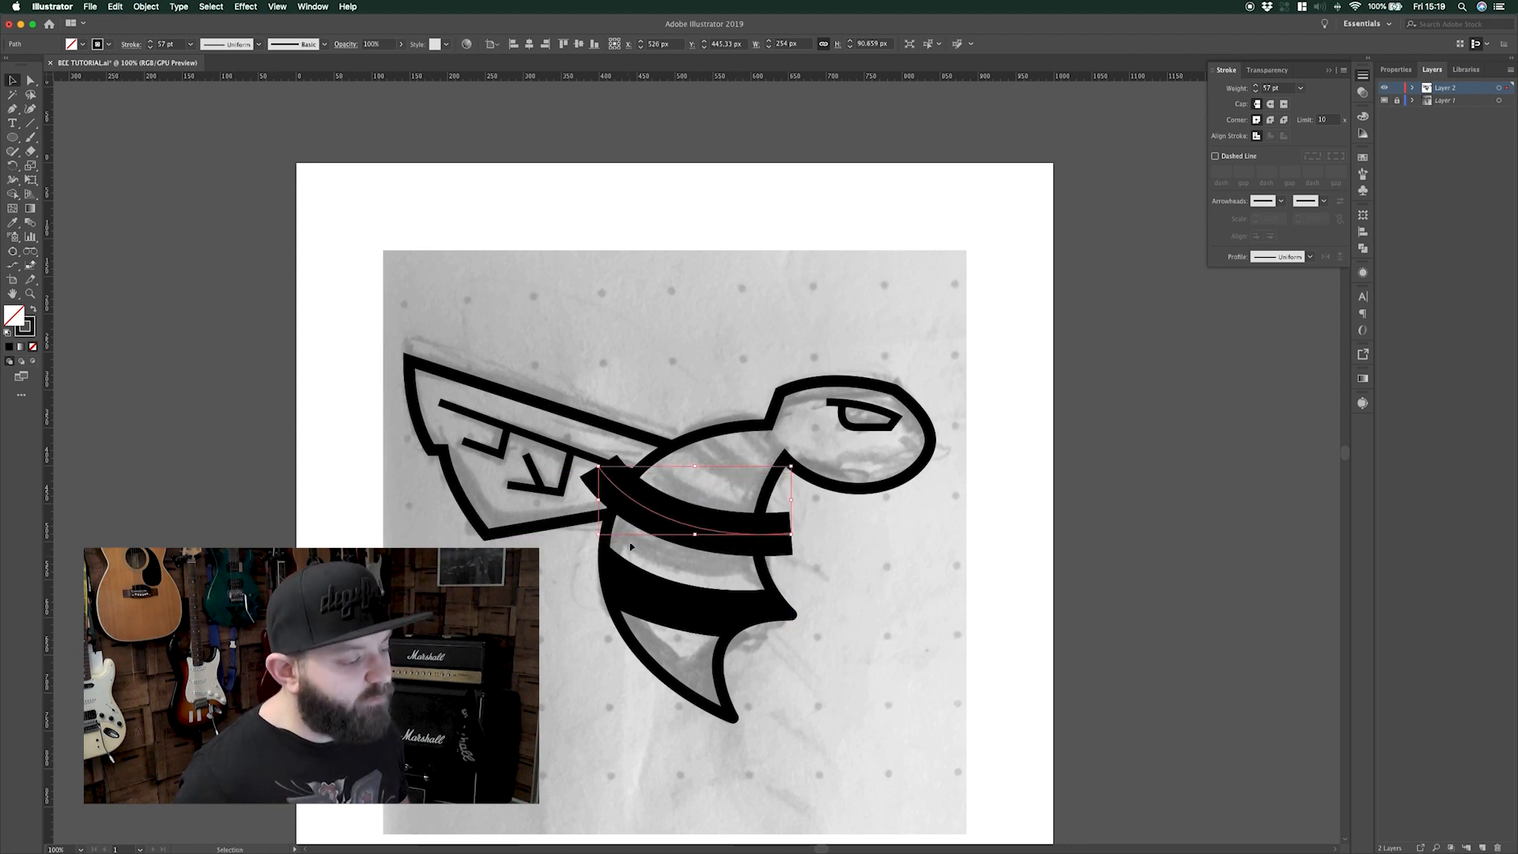
Resize the curved upper stripe so it fits across the bee's body
click(803, 570)
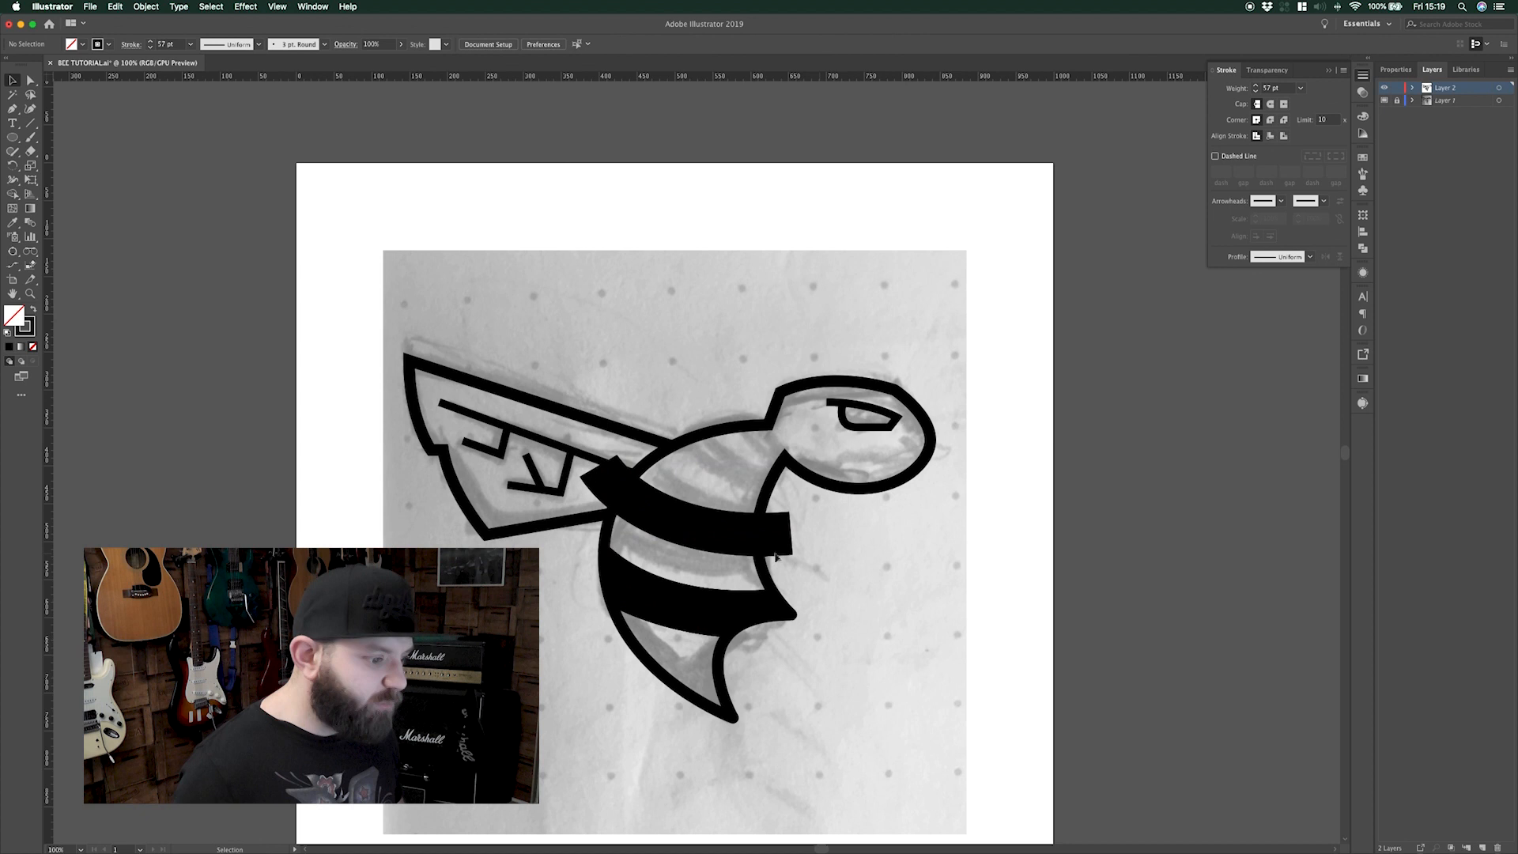
click(735, 537)
mouse_move(797, 534)
mouse_down()
mouse_move(812, 532)
mouse_move(814, 552)
mouse_up()
click(816, 553)
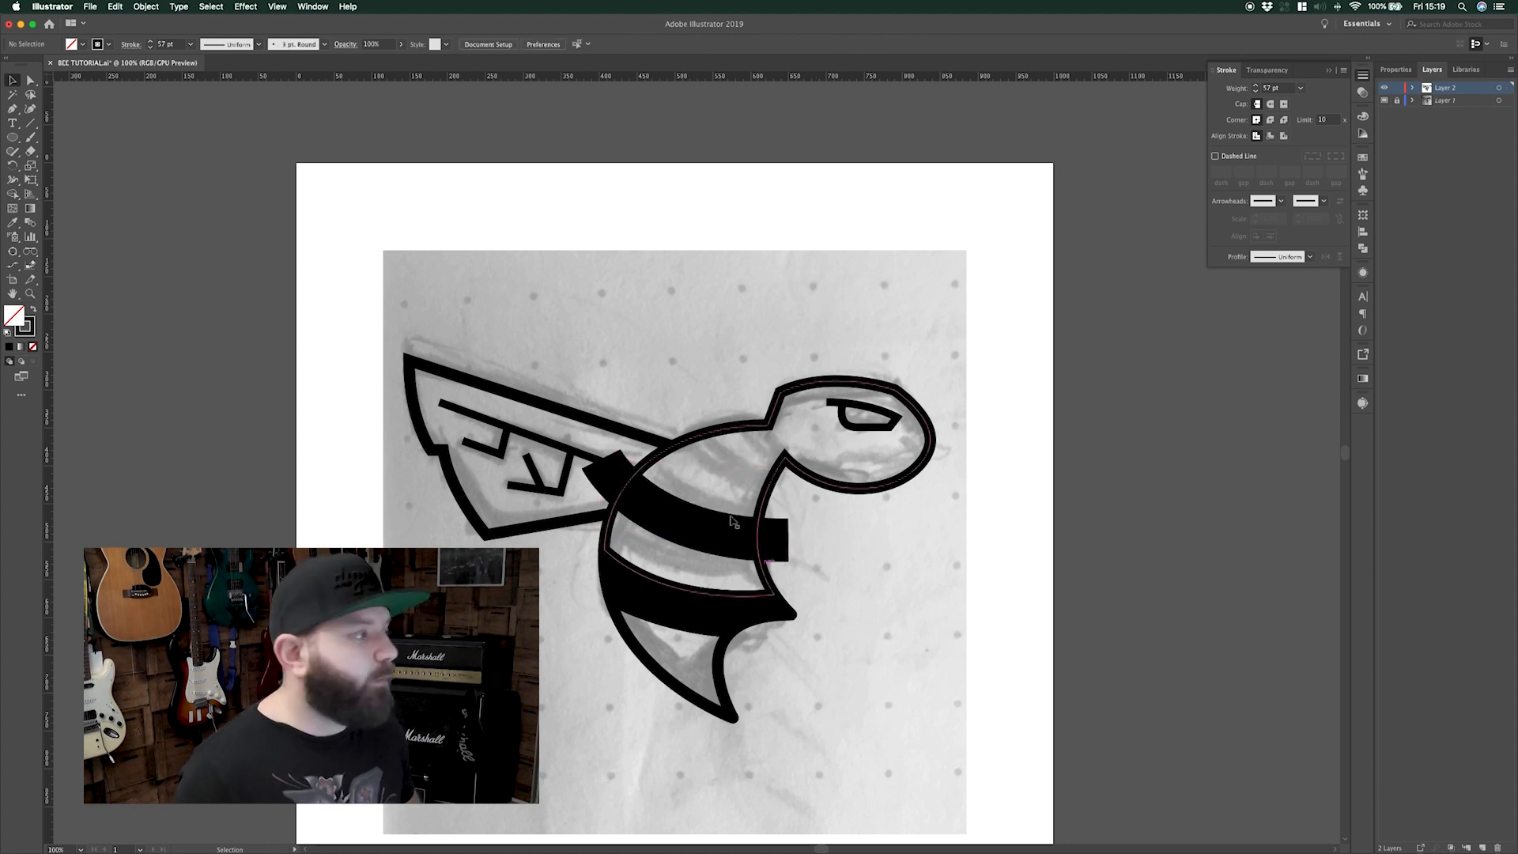
click(691, 527)
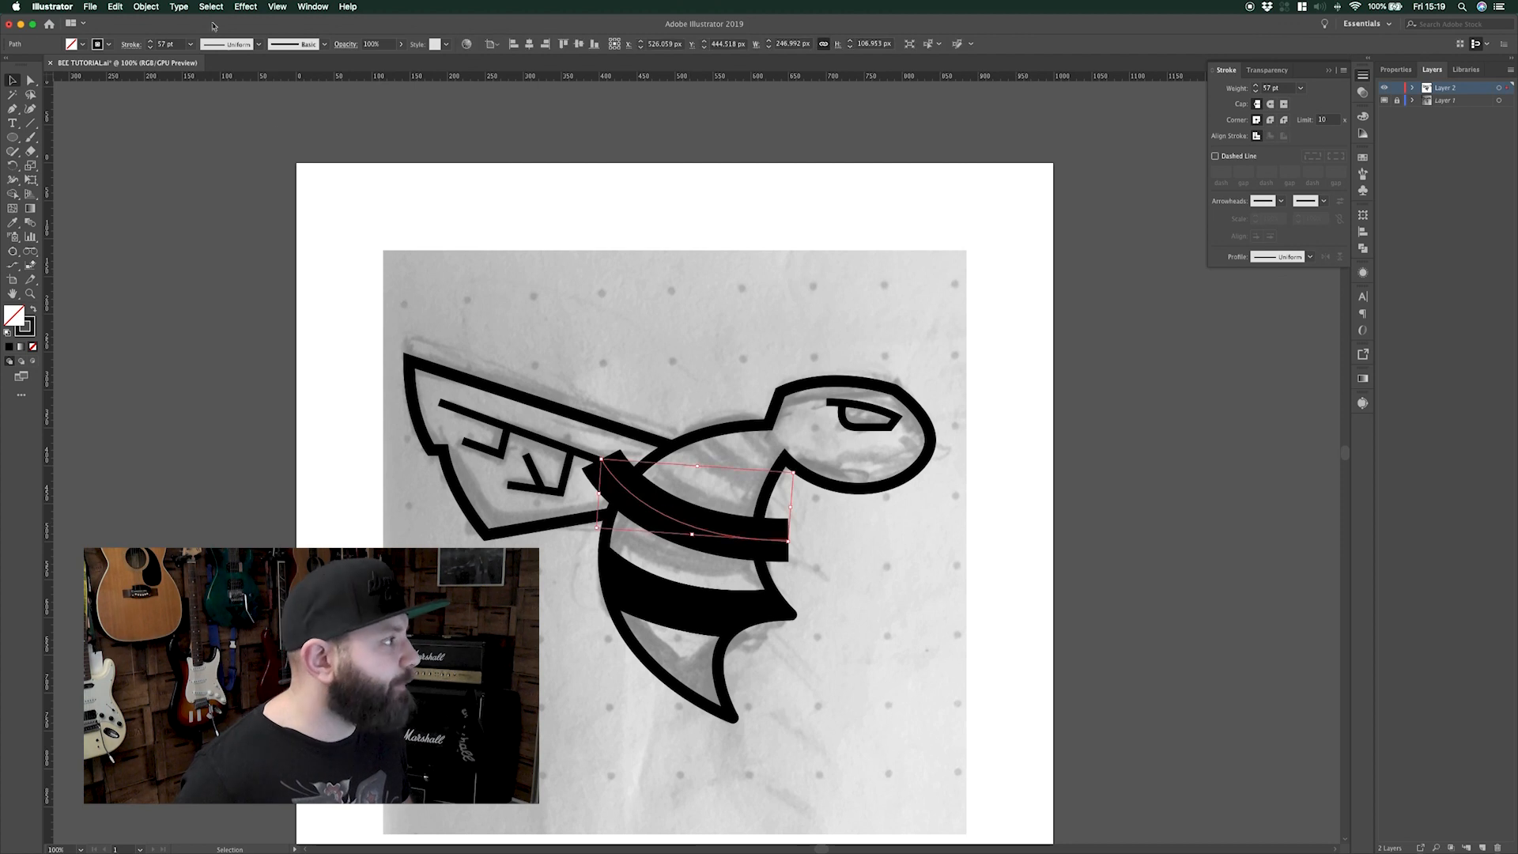
Expand the upper stripe's stroke into a filled shape
click(145, 6)
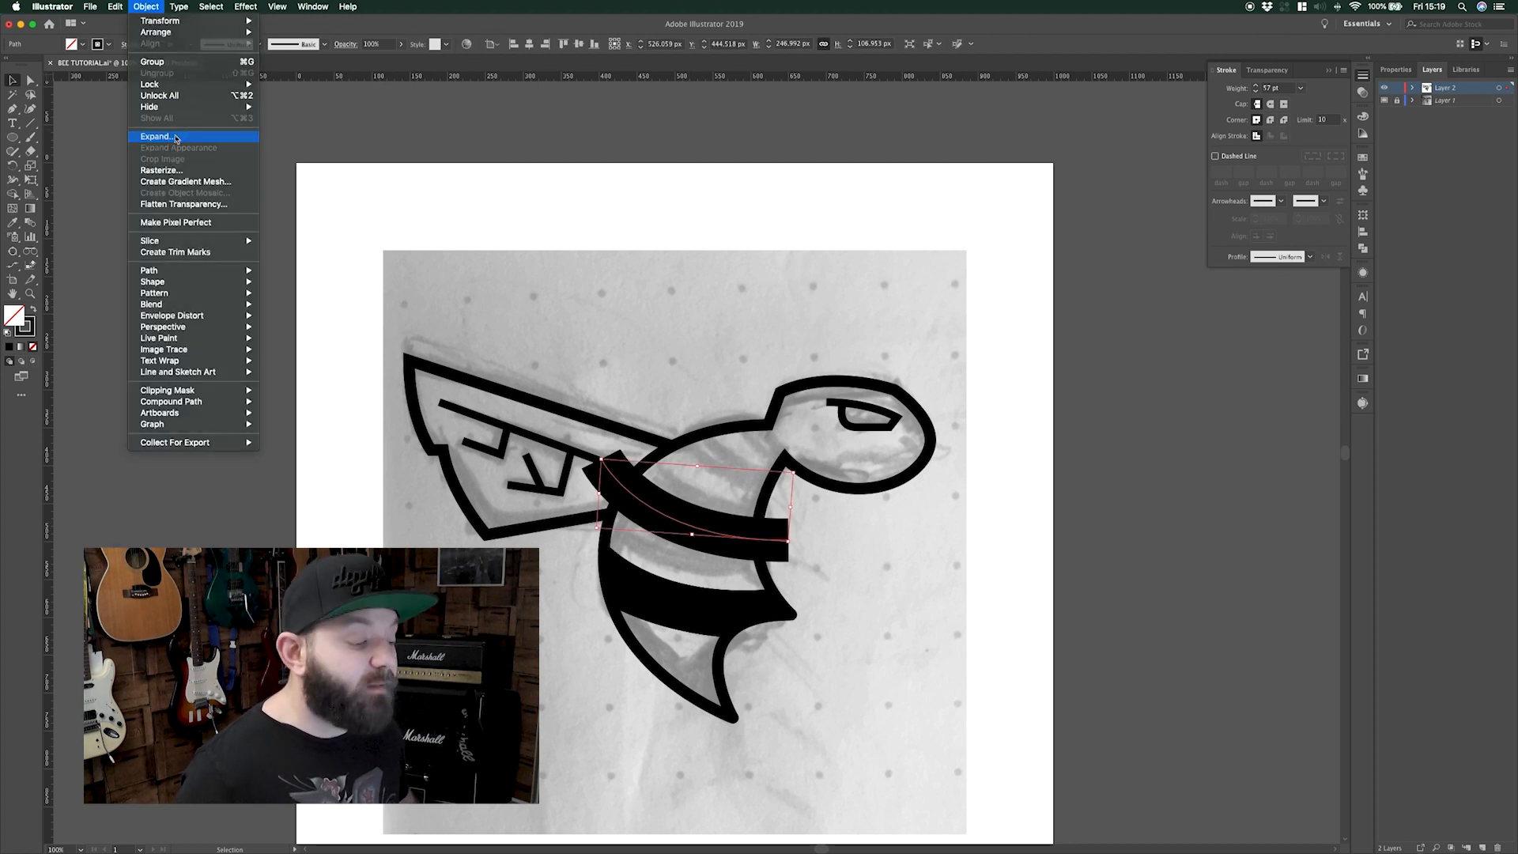
click(162, 139)
click(104, 238)
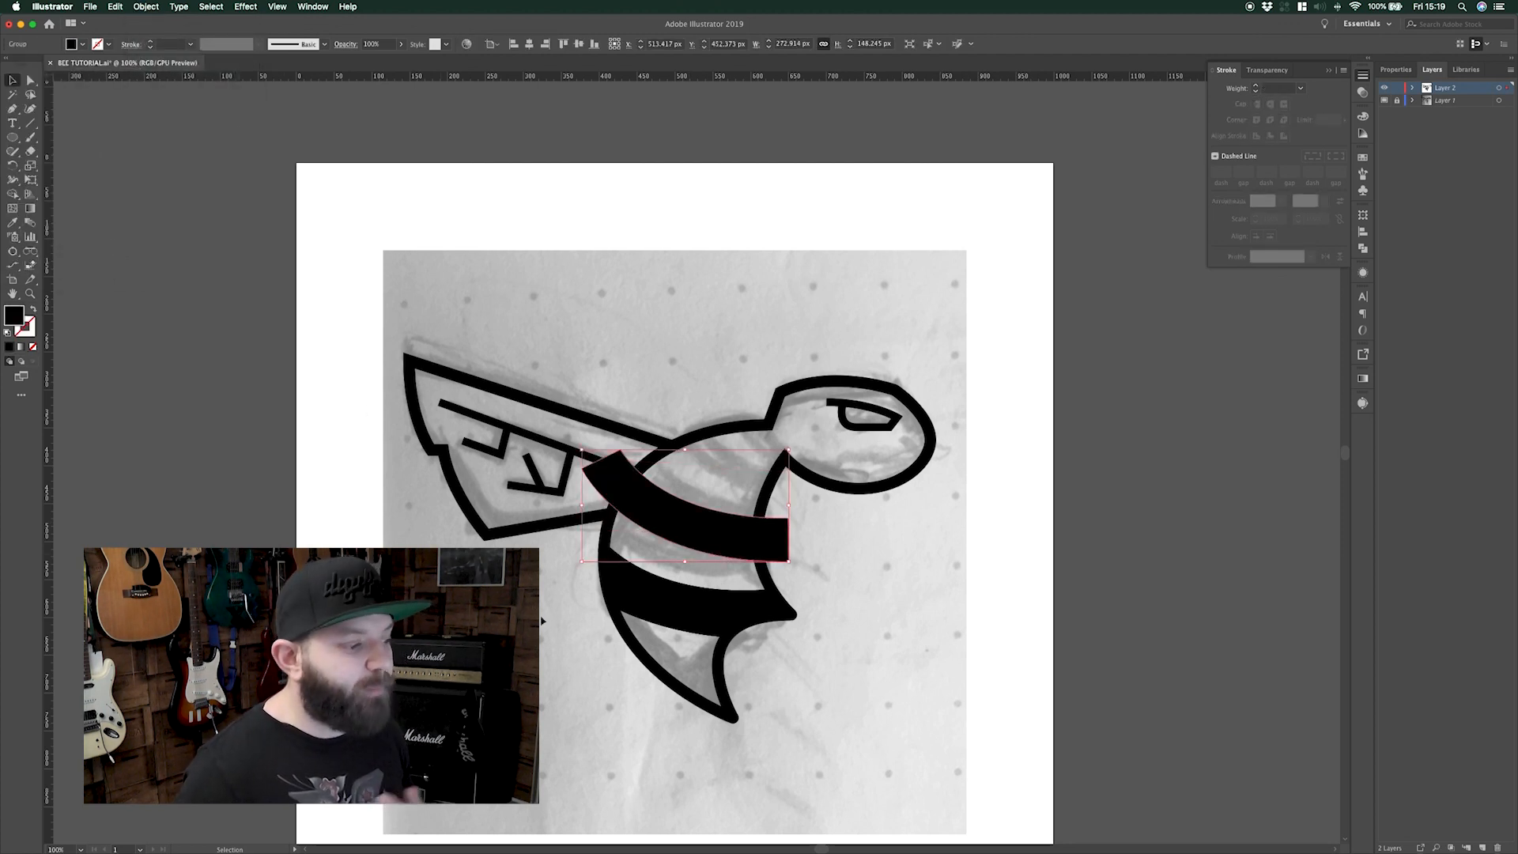
Trim the stripe's left and right overhangs against the body outline with Shape Builder
click(766, 573)
shift+click(771, 539)
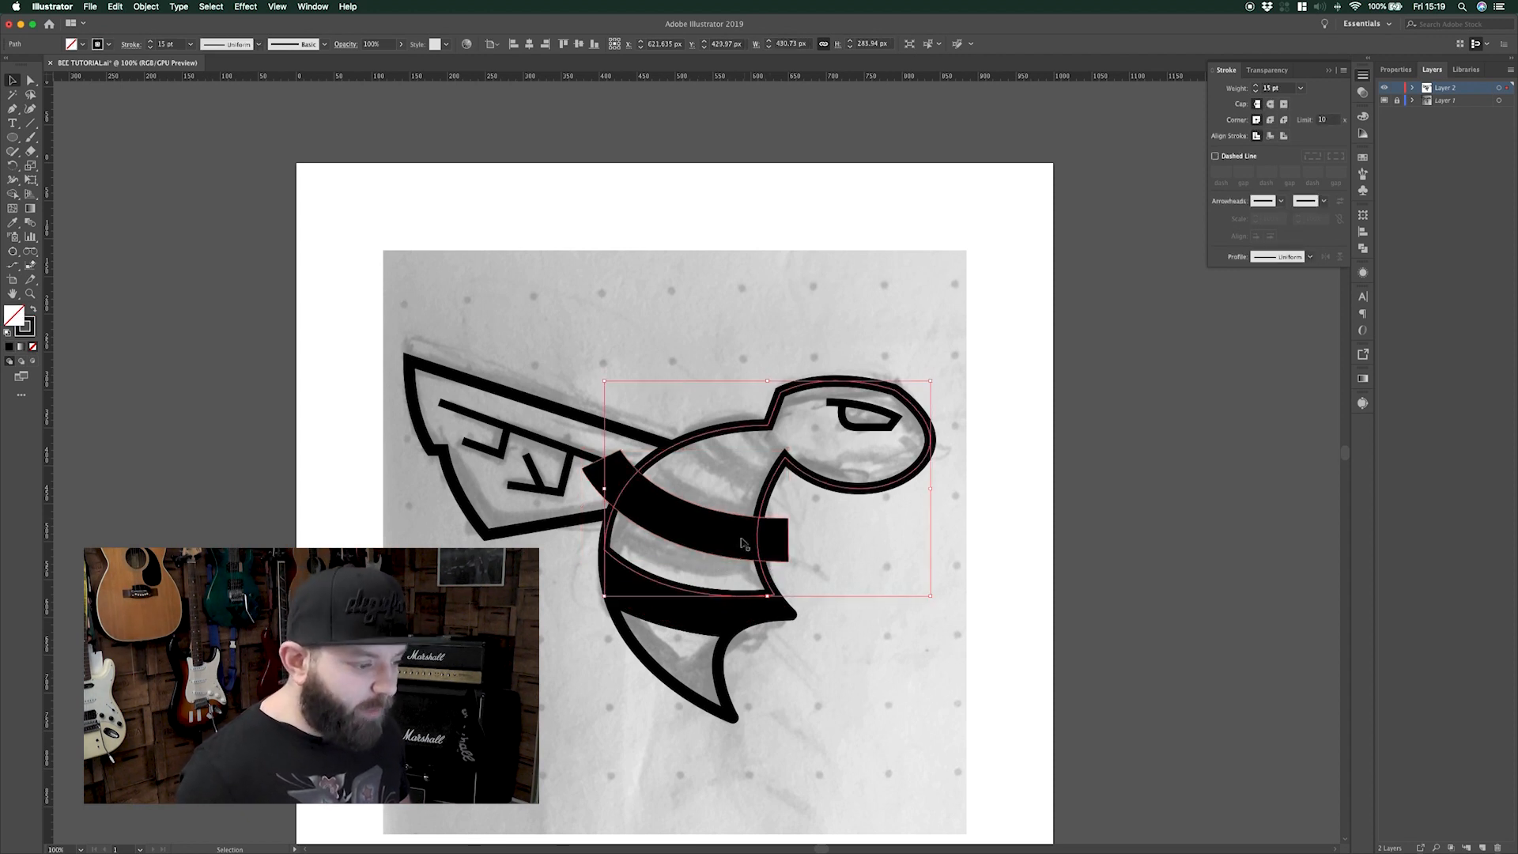
click(12, 194)
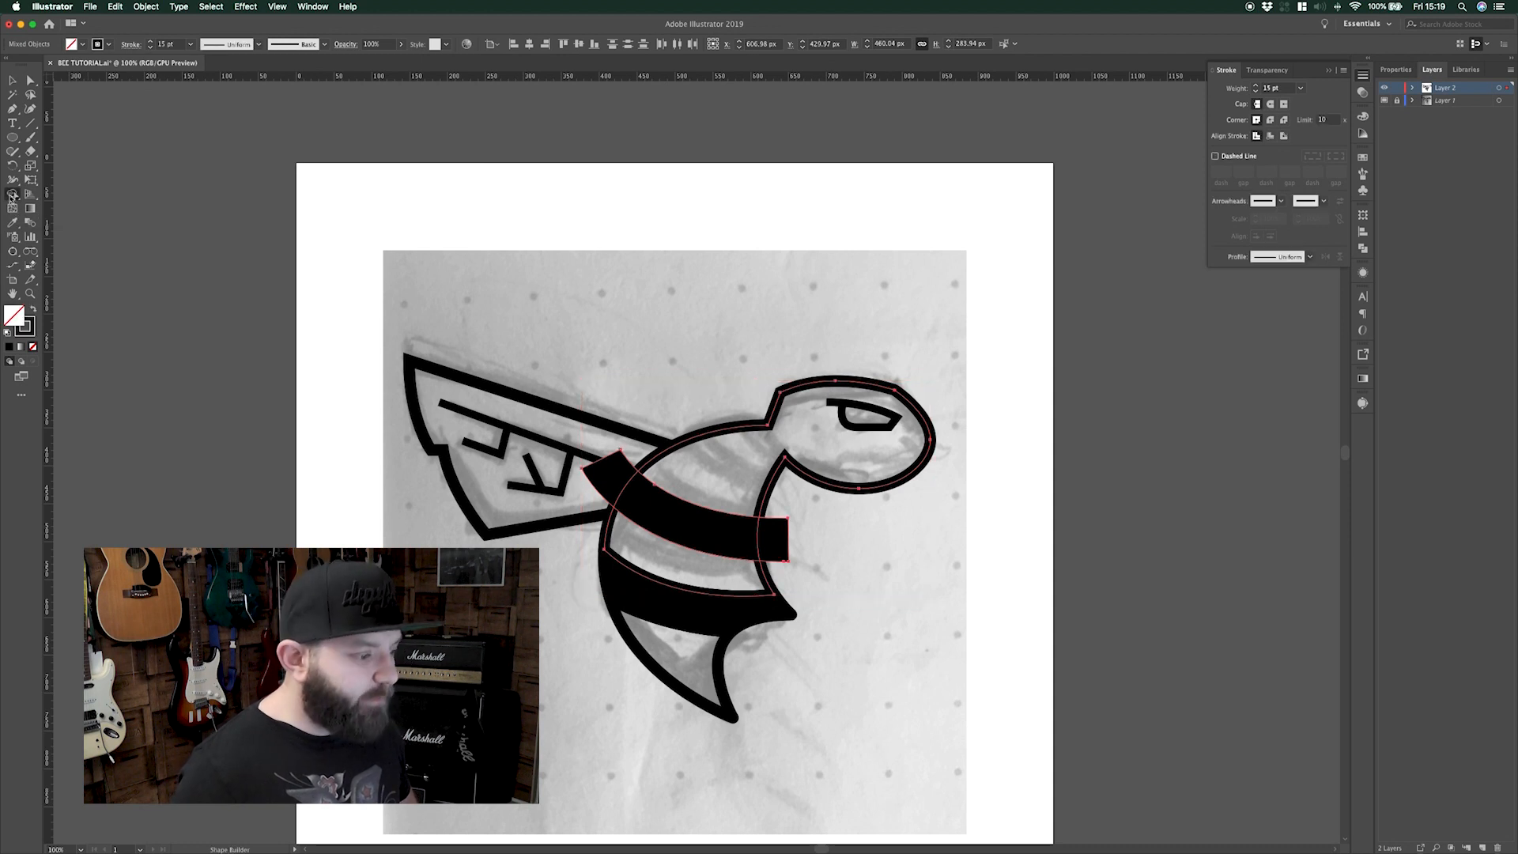
alt+click(778, 535)
alt+click(602, 473)
key(v)
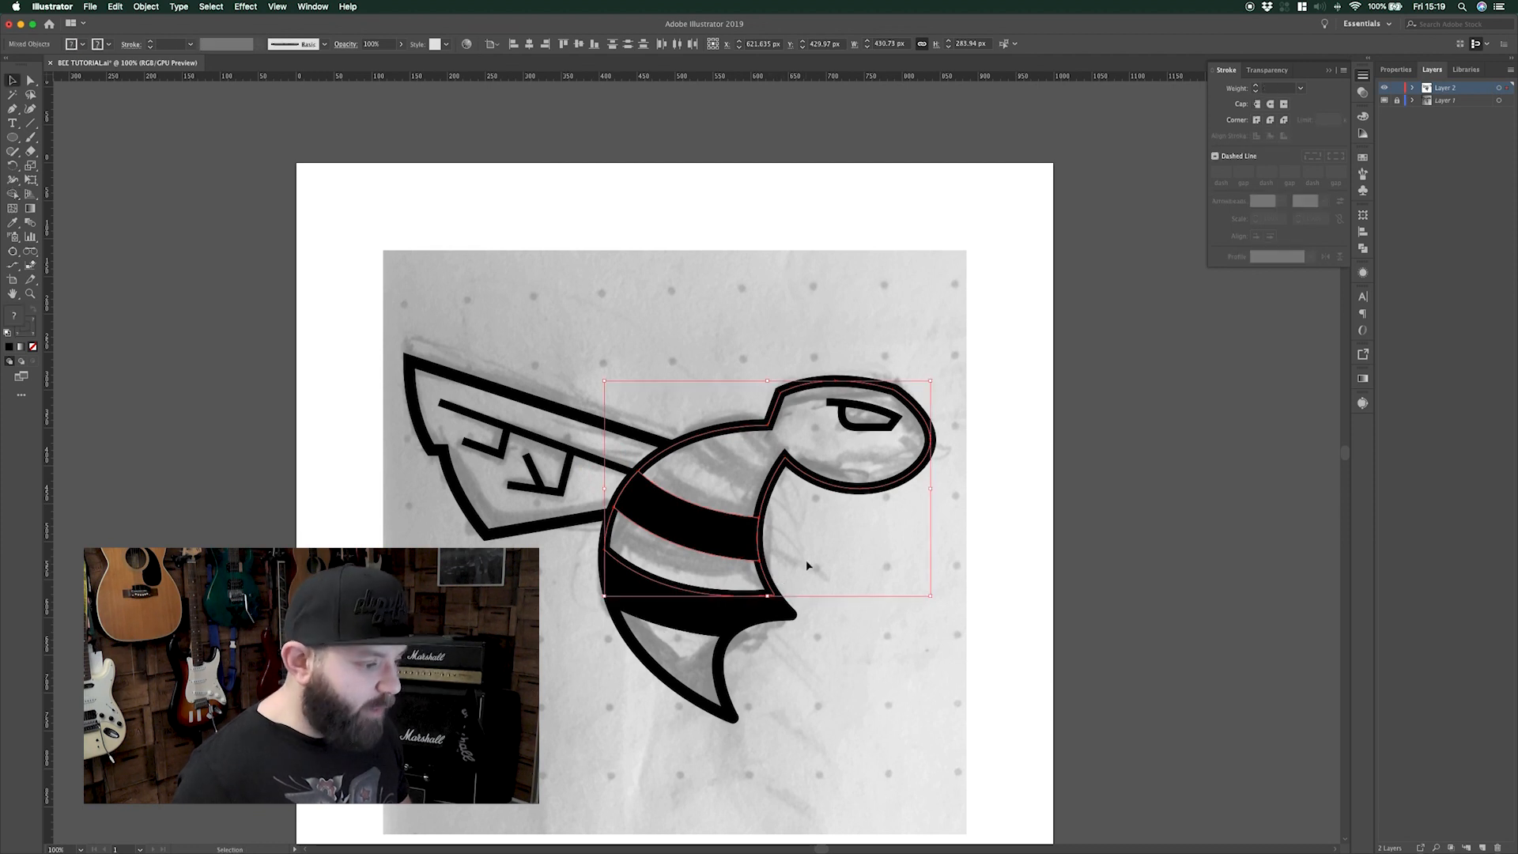
click(807, 565)
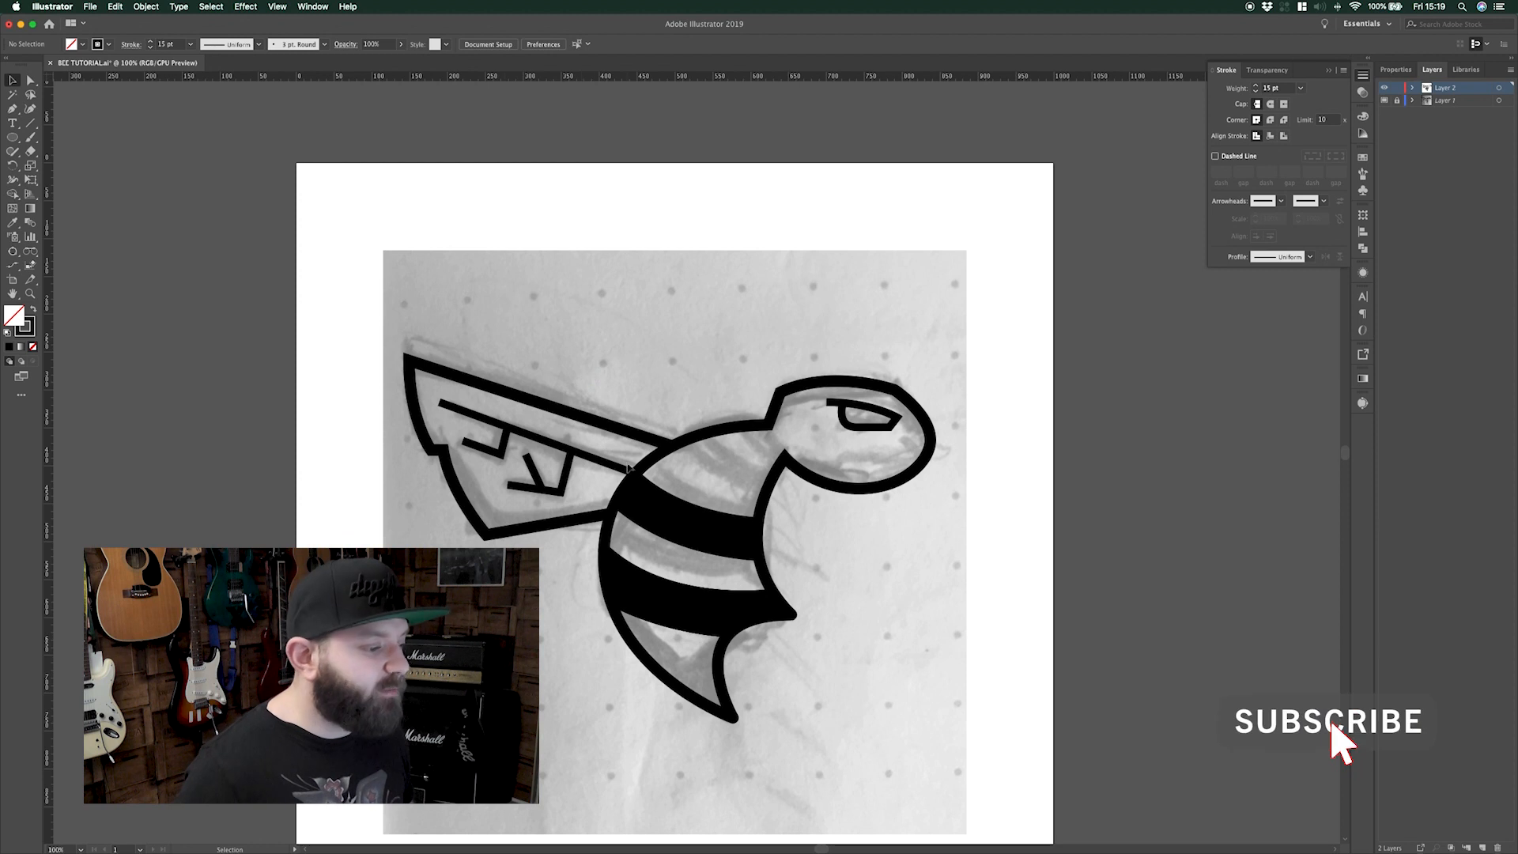
Draw a 310 px circle over the head and offset a second copy slightly down-right
key(l)
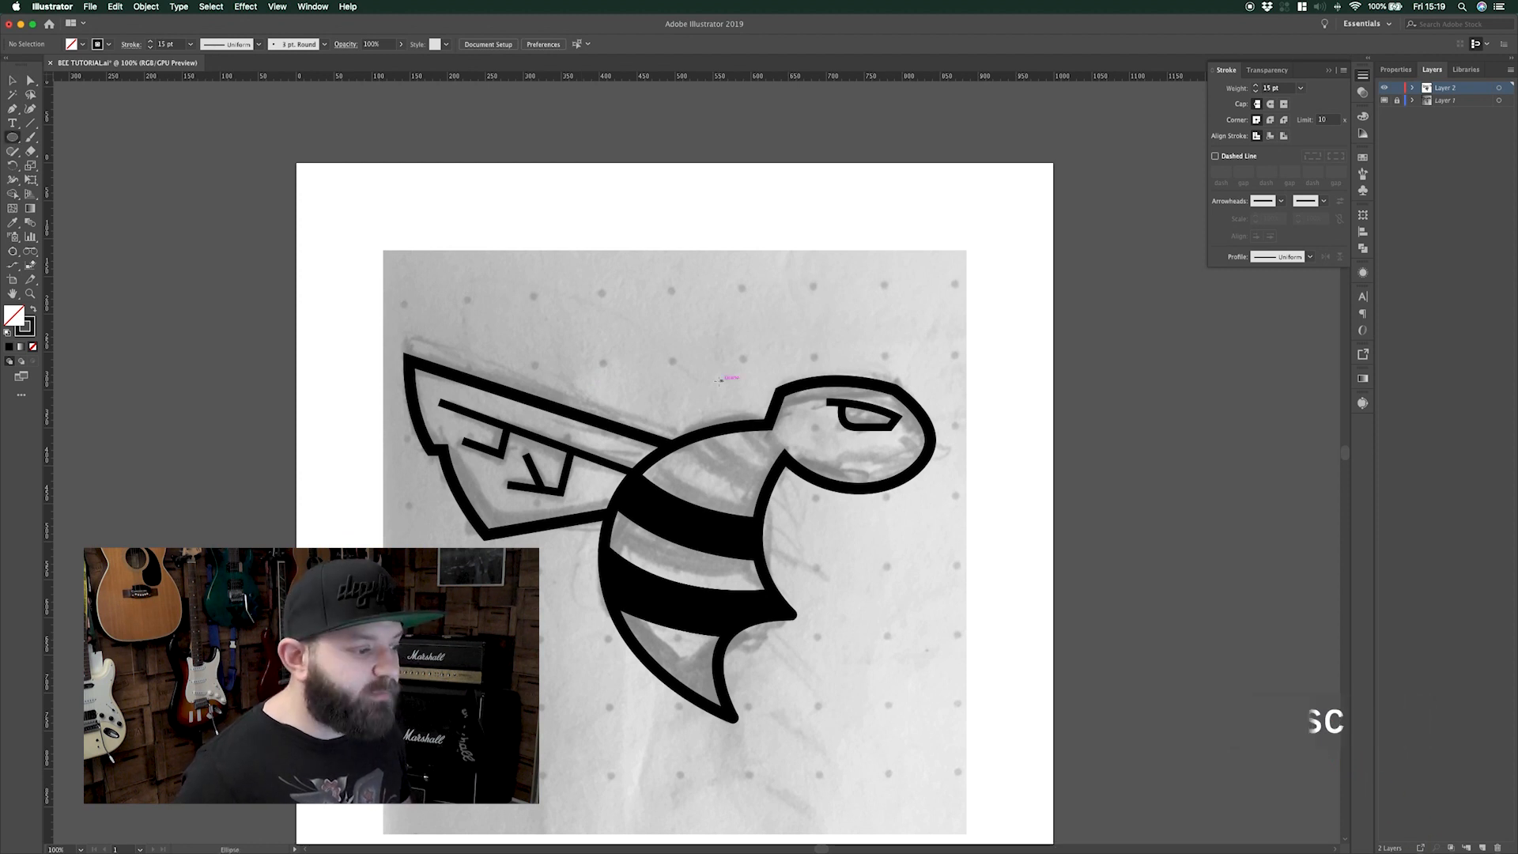
drag(749, 402, 833, 456)
key(v)
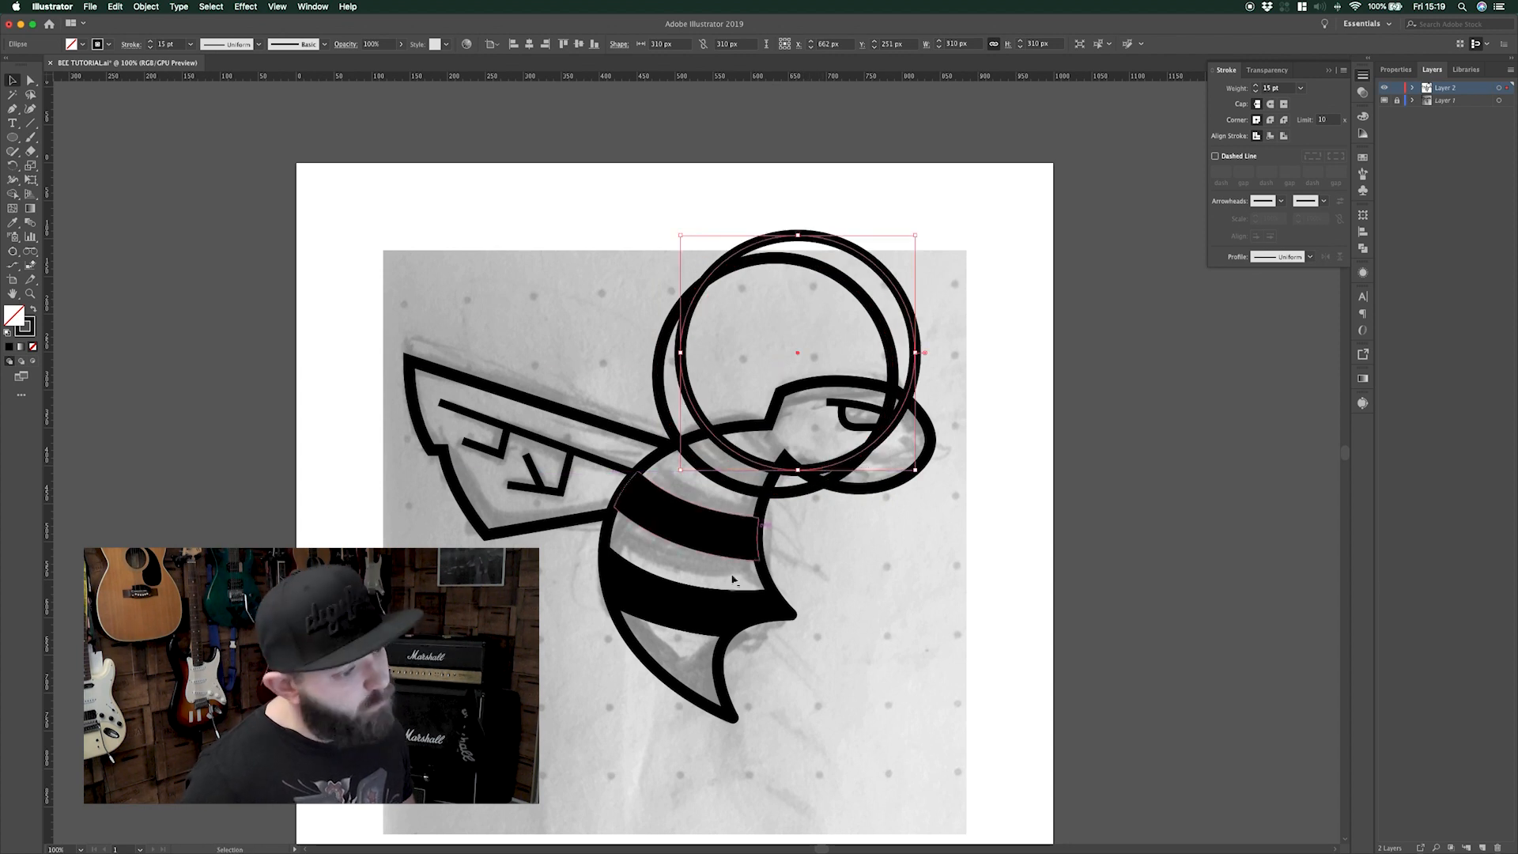
drag(687, 319, 695, 332)
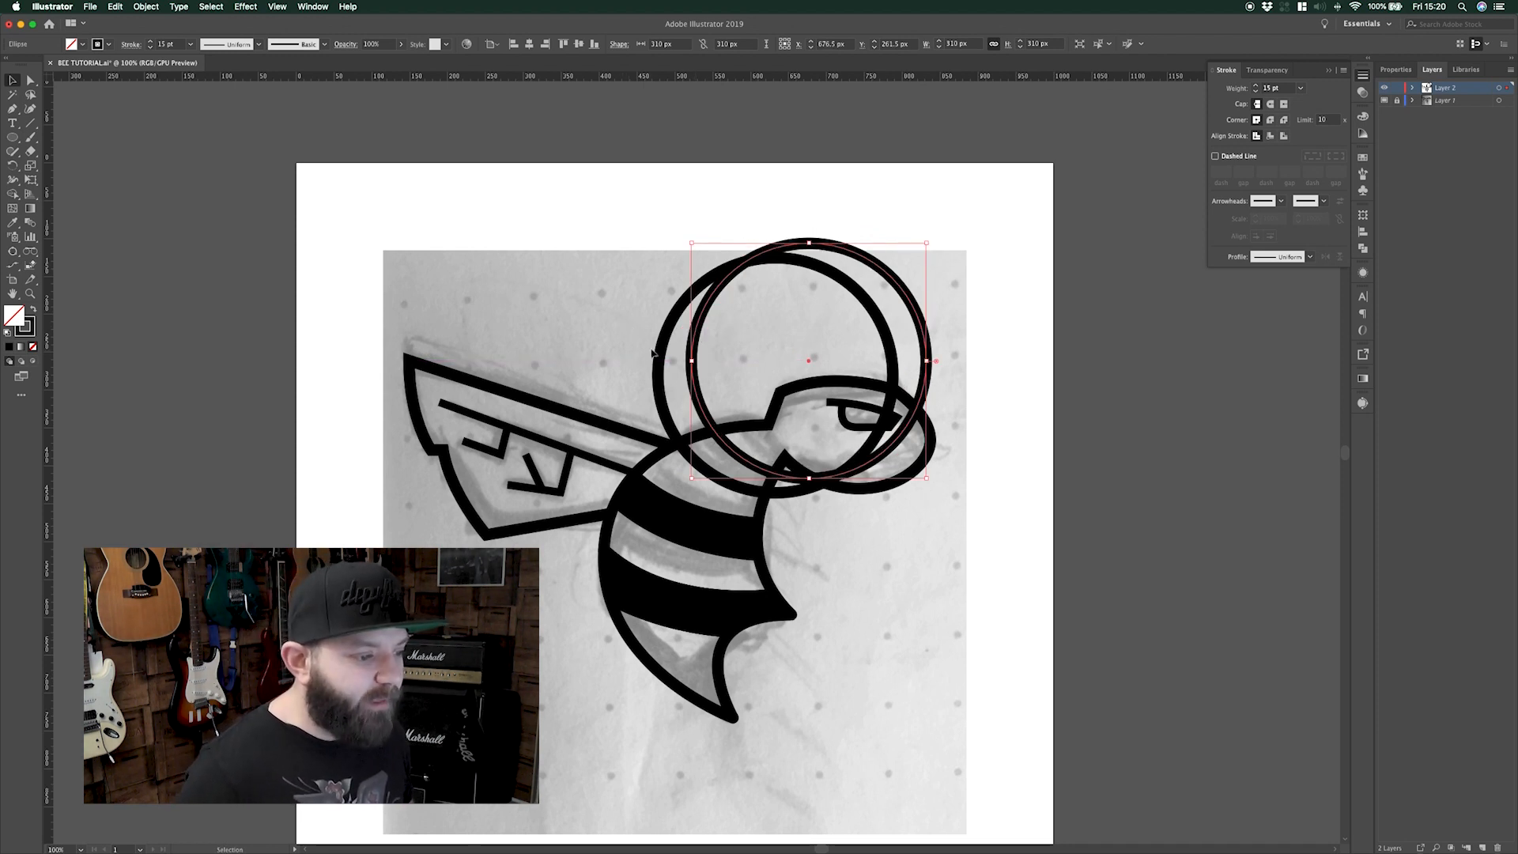
Remove the circles' excess arcs outside the bee with Shape Builder, leaving the crescent
drag(720, 353, 735, 353)
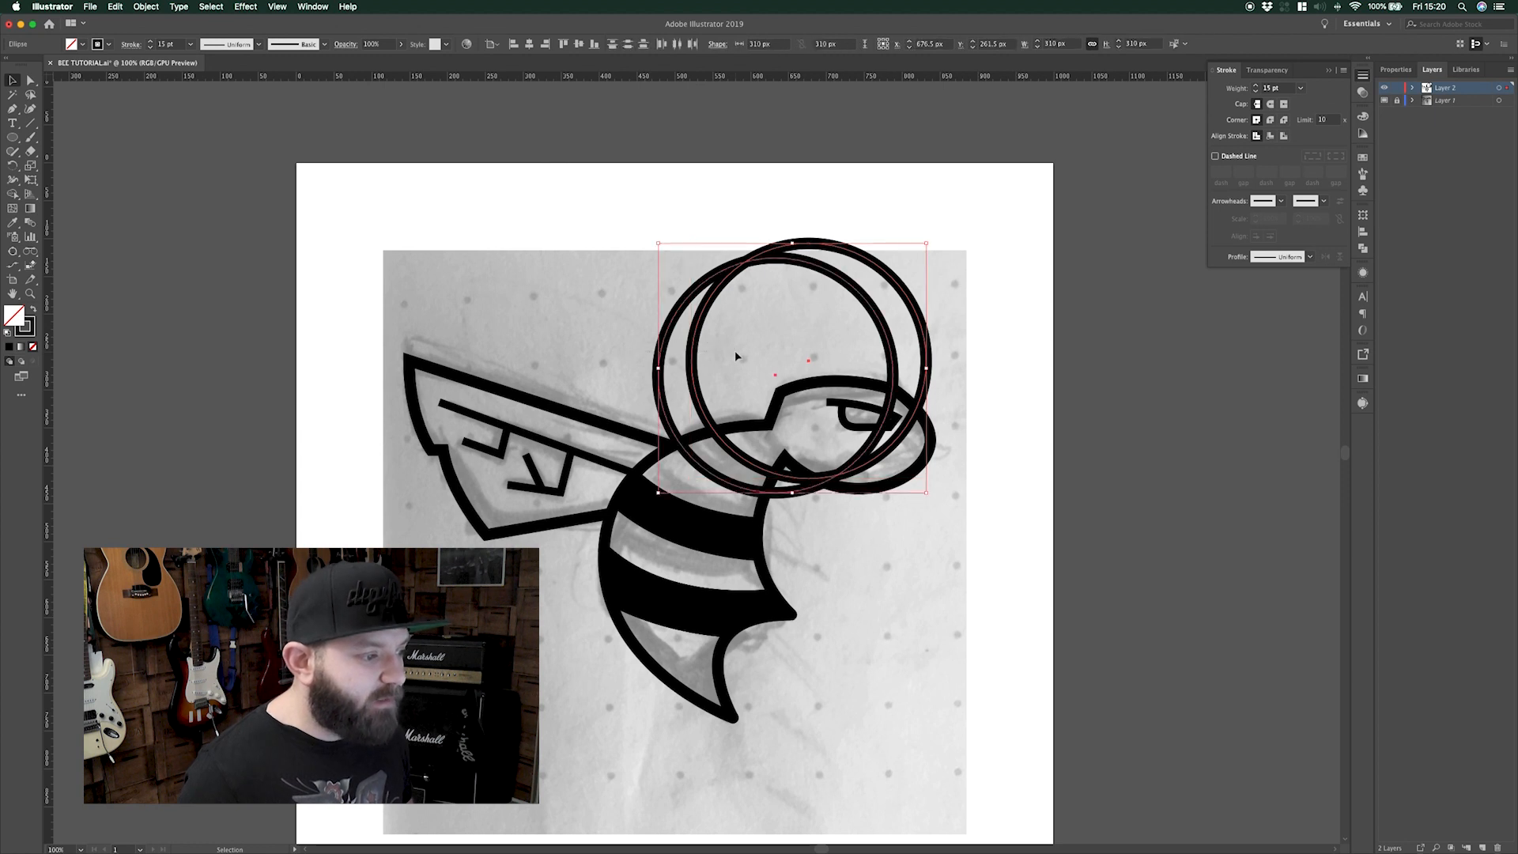
shift+click(789, 465)
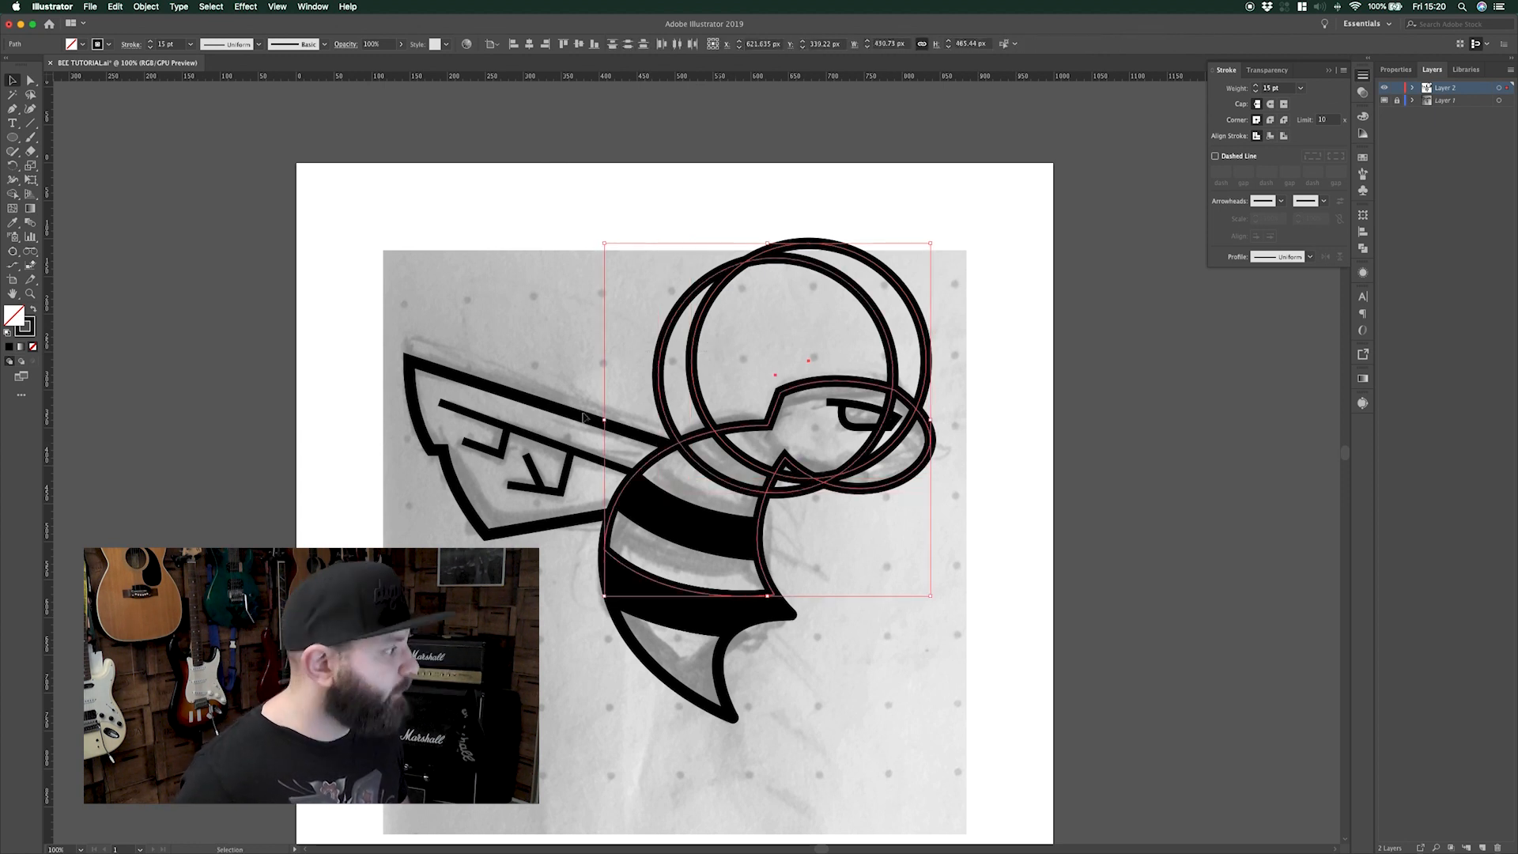
click(12, 193)
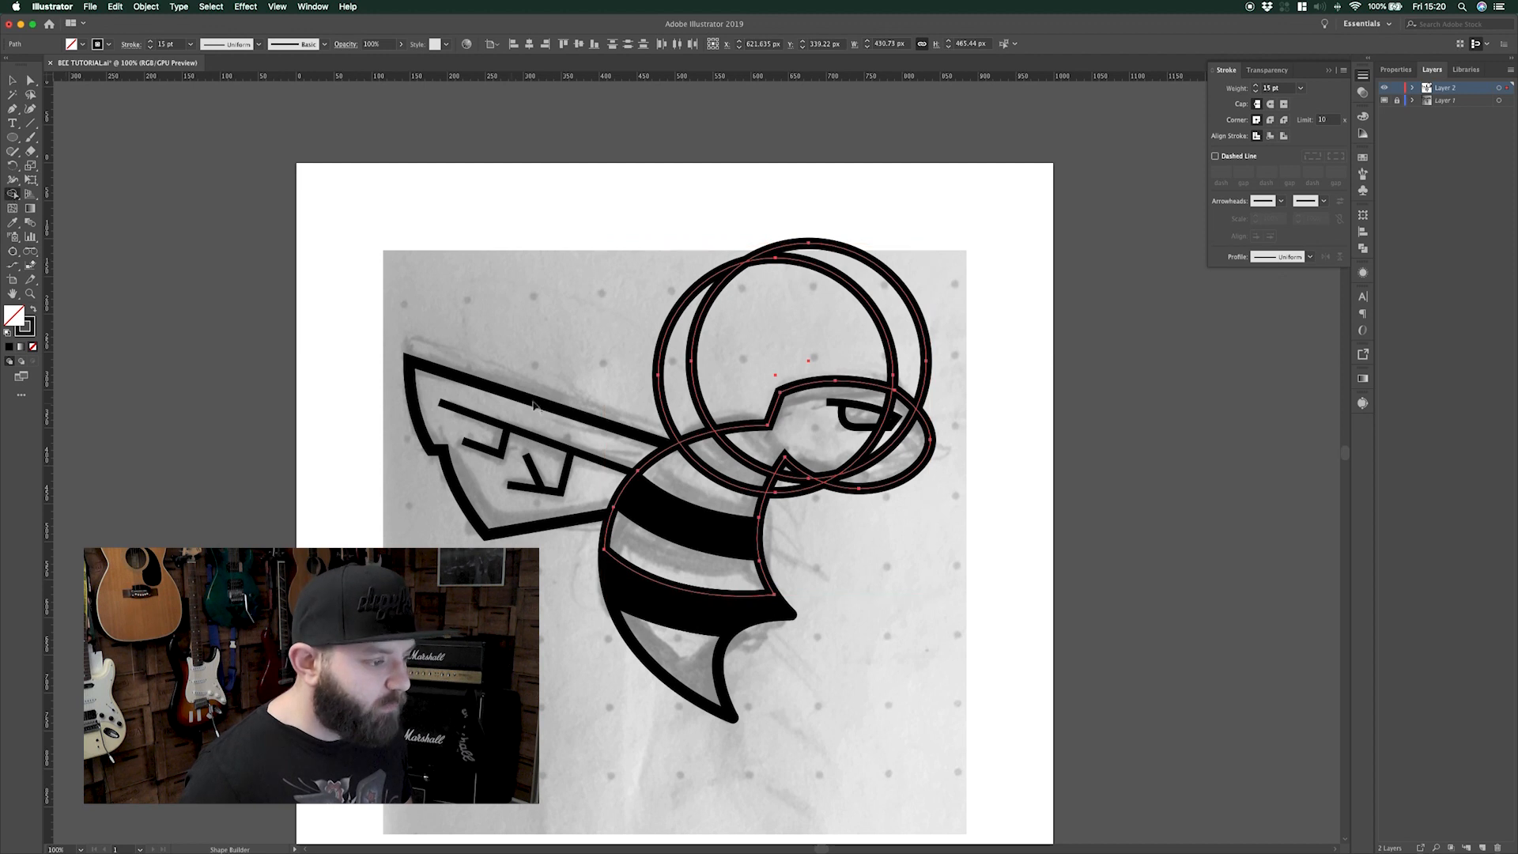
mouse_move(636, 358)
mouse_down()
mouse_move(870, 329)
mouse_move(939, 362)
mouse_up()
mouse_move(805, 520)
mouse_down()
mouse_move(781, 474)
mouse_move(813, 465)
mouse_move(862, 466)
mouse_up()
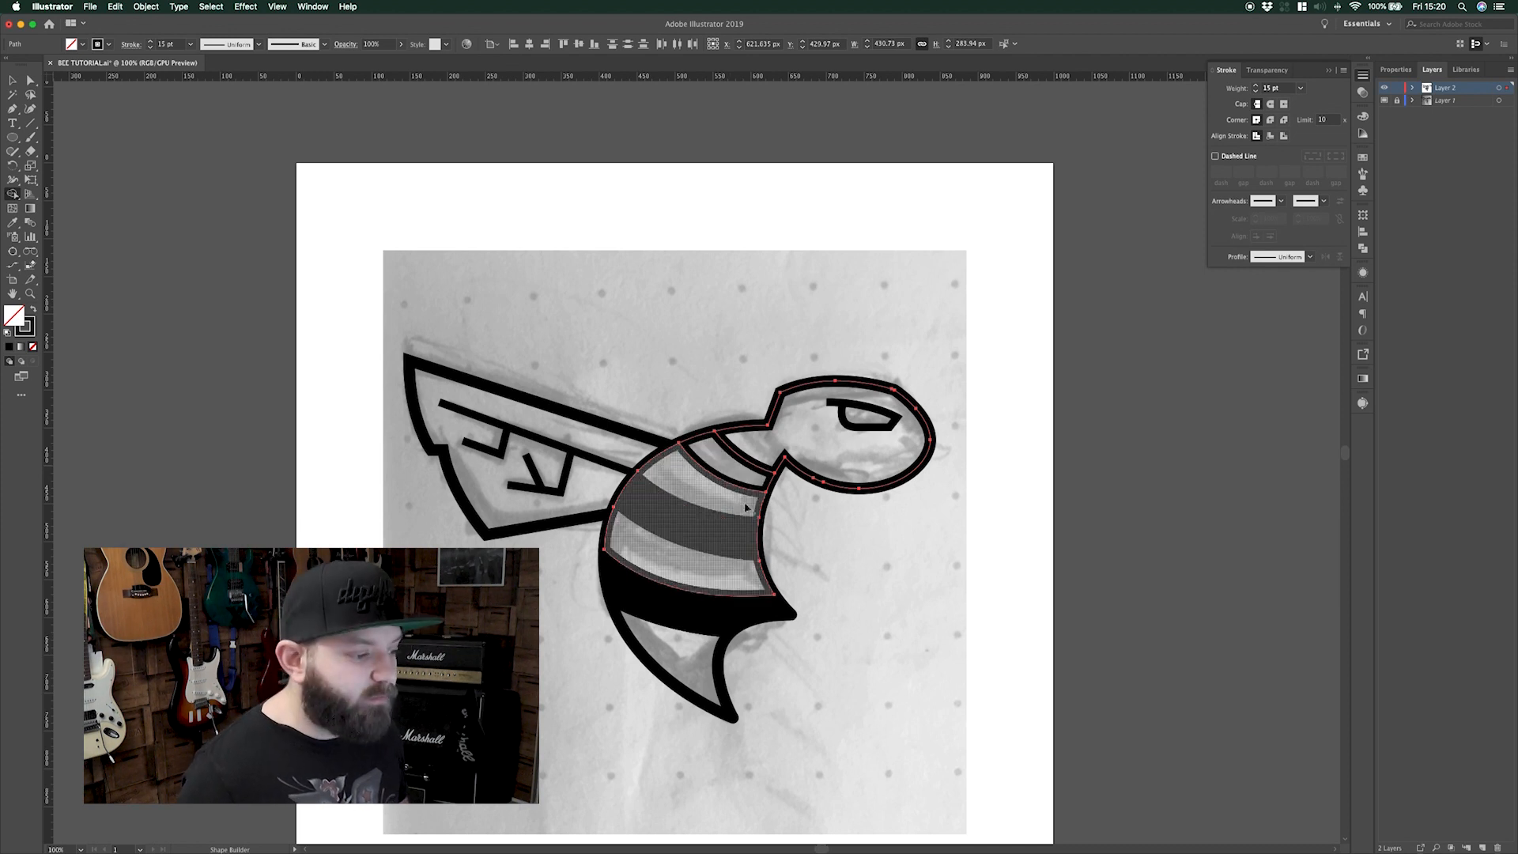
Fill the neck-band crescent with black
key(v)
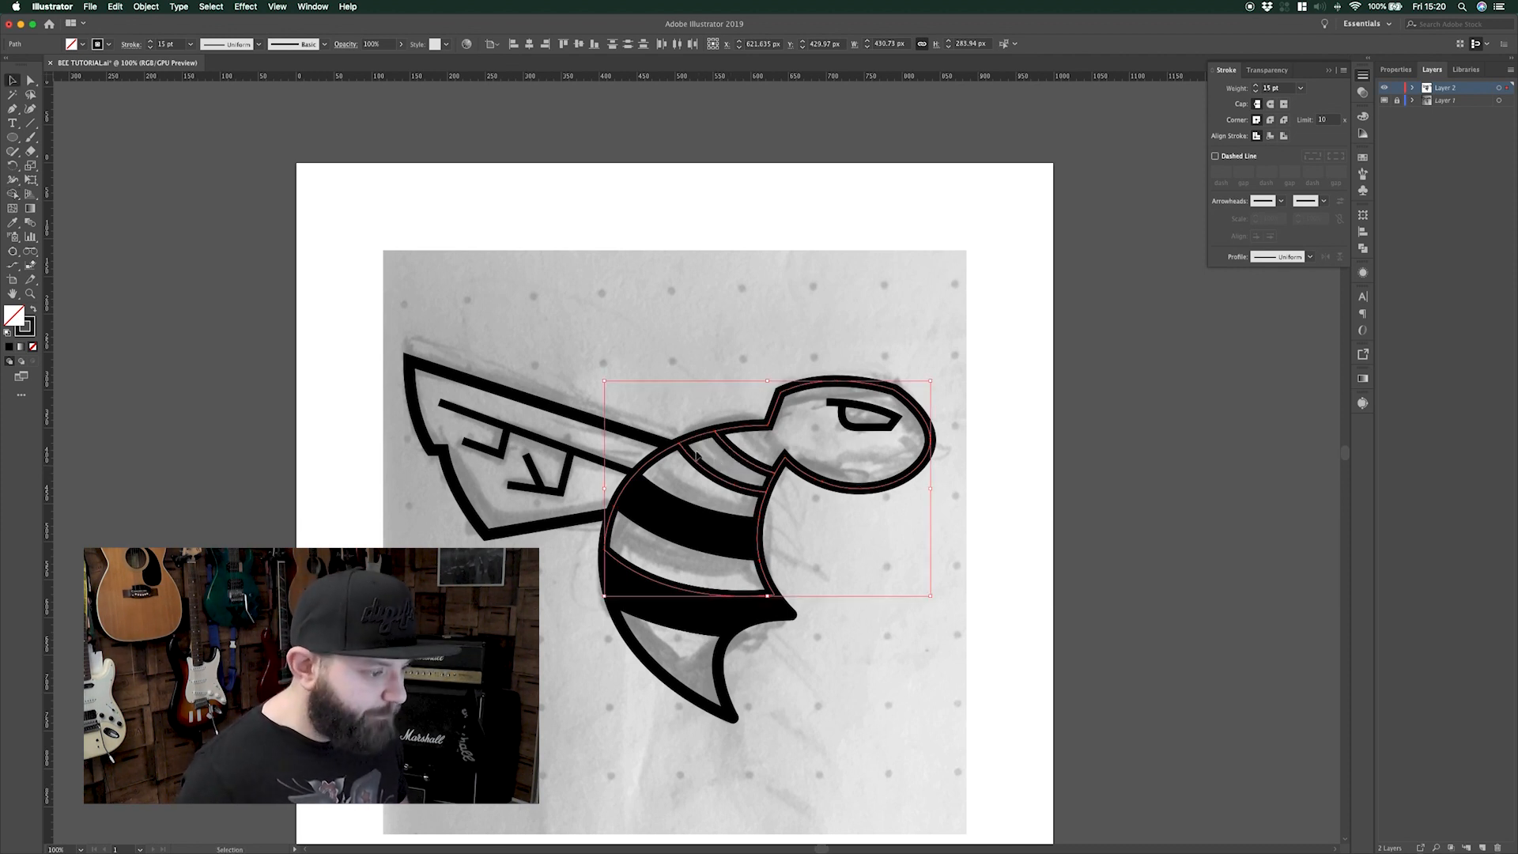
click(709, 424)
click(703, 442)
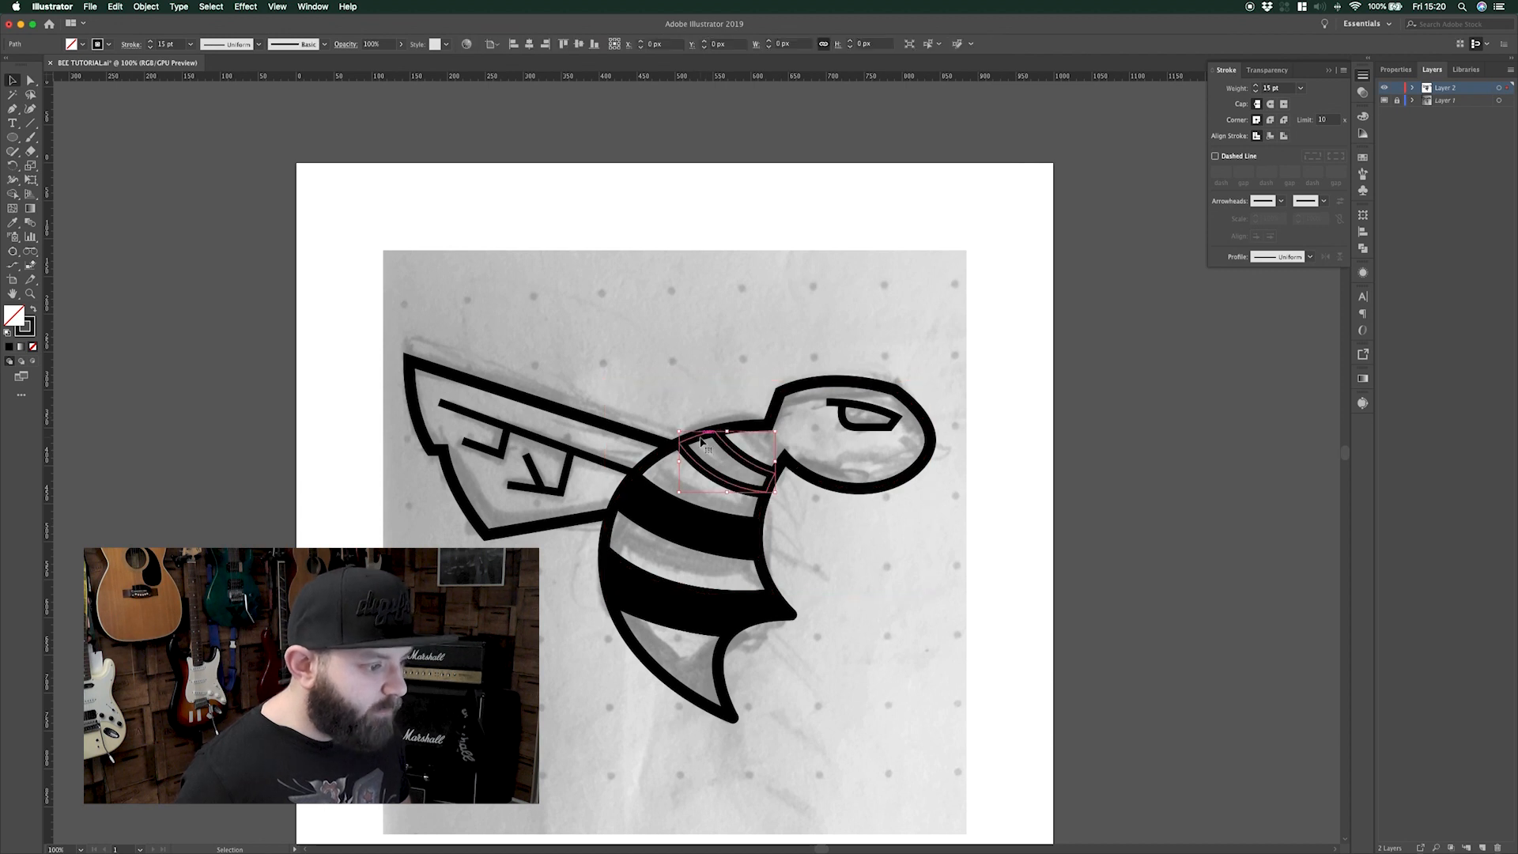
click(9, 348)
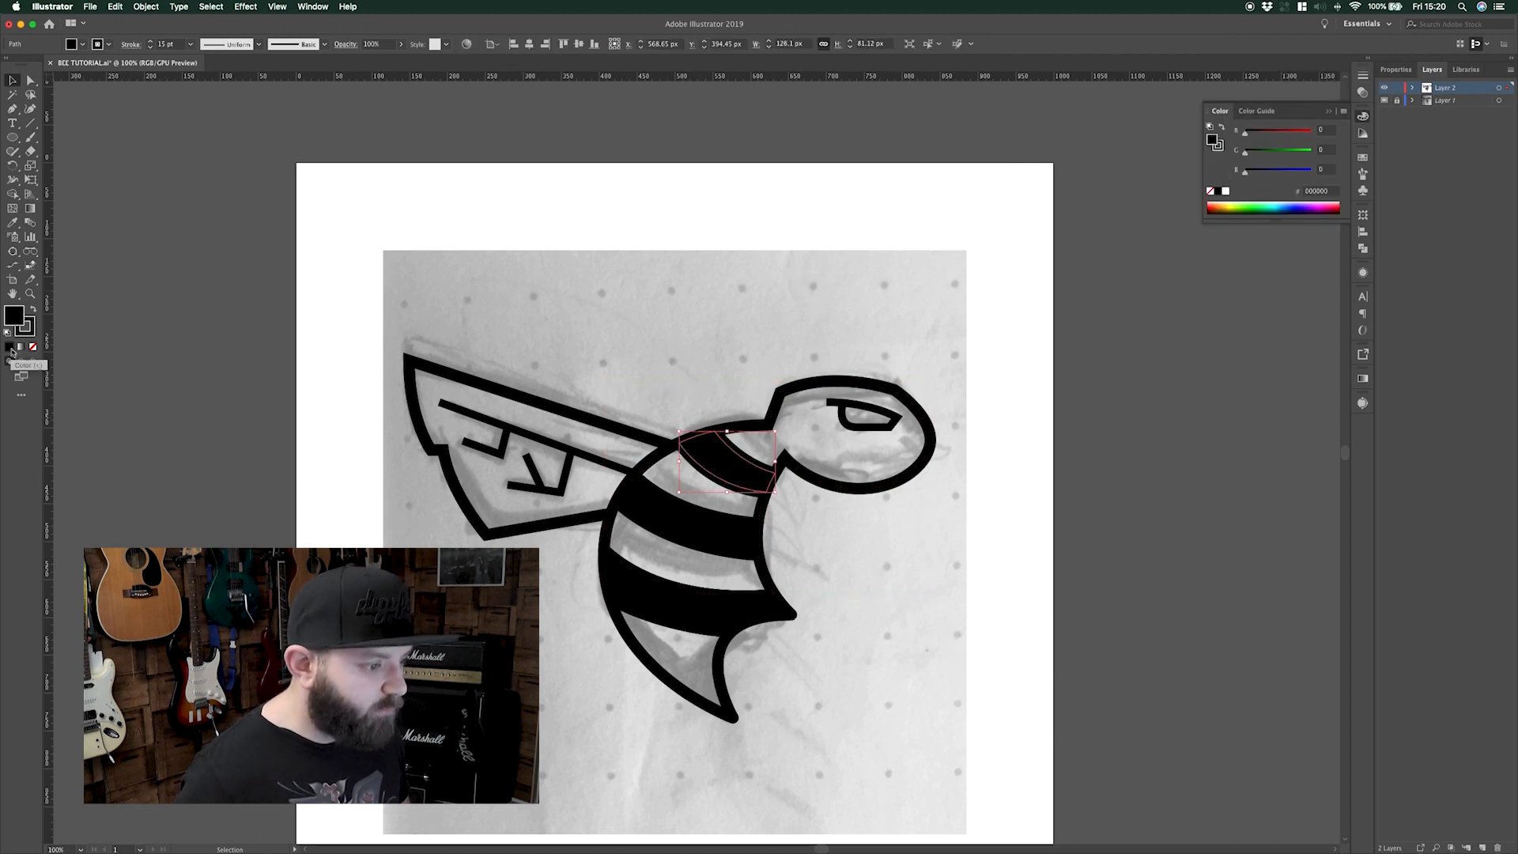